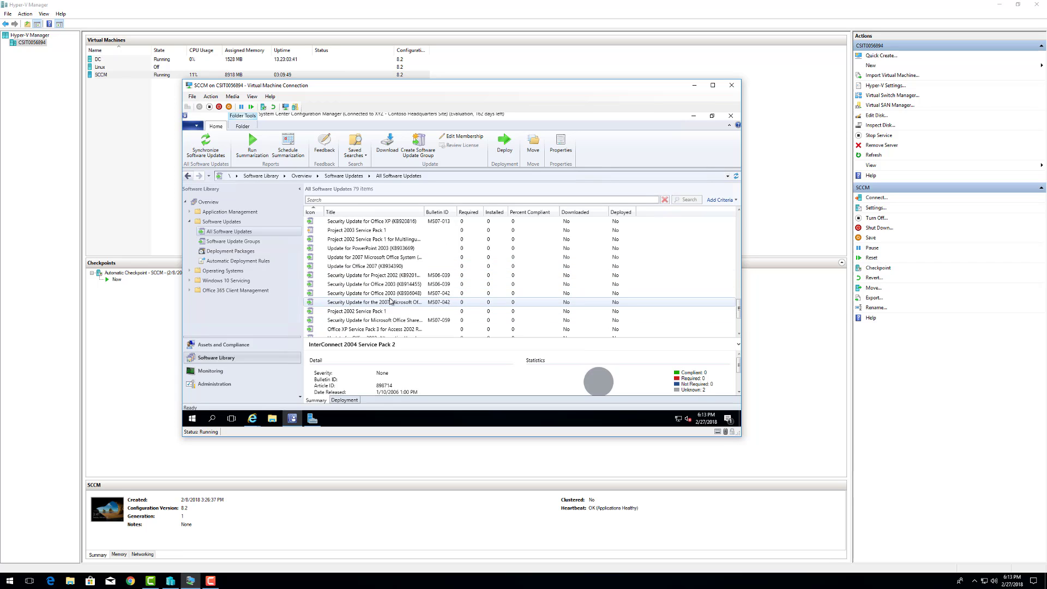
- Start deploying Security Update for Project 2002 (KB920816) and target the All Systems device collection
scroll(385, 292, up, 1)
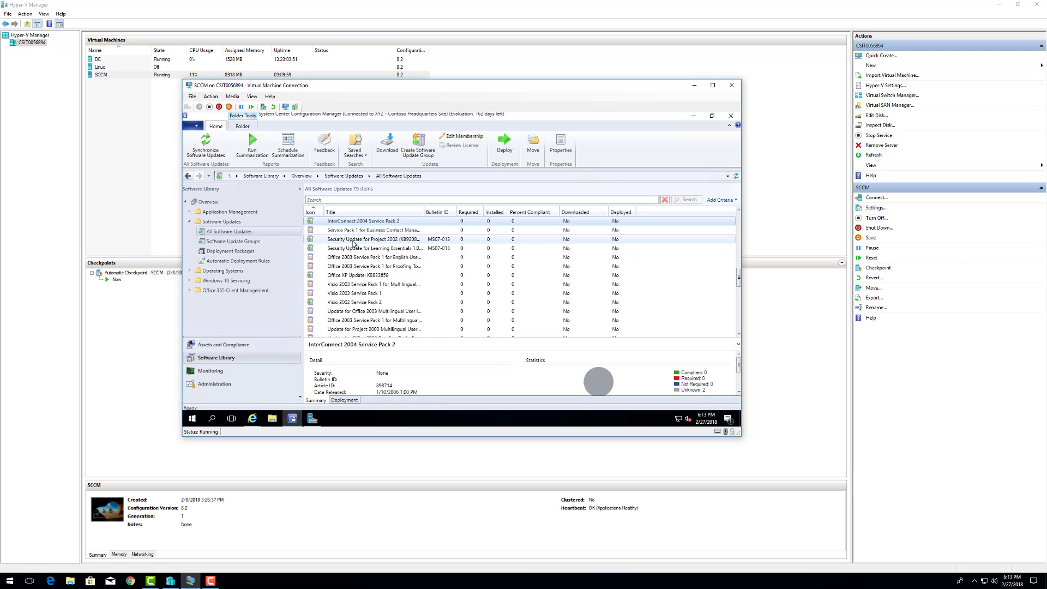
click(354, 240)
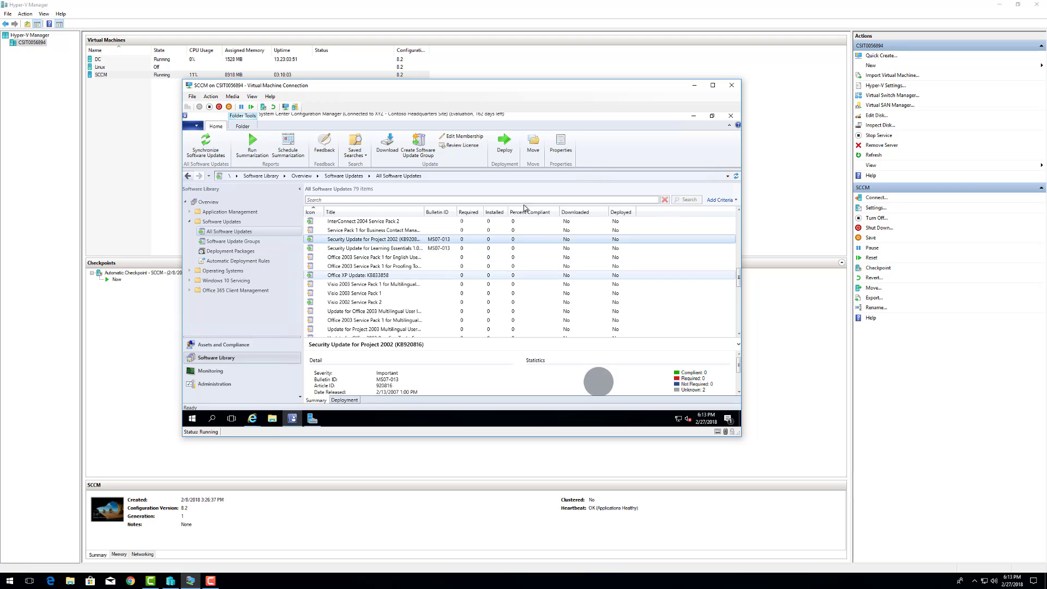
click(507, 144)
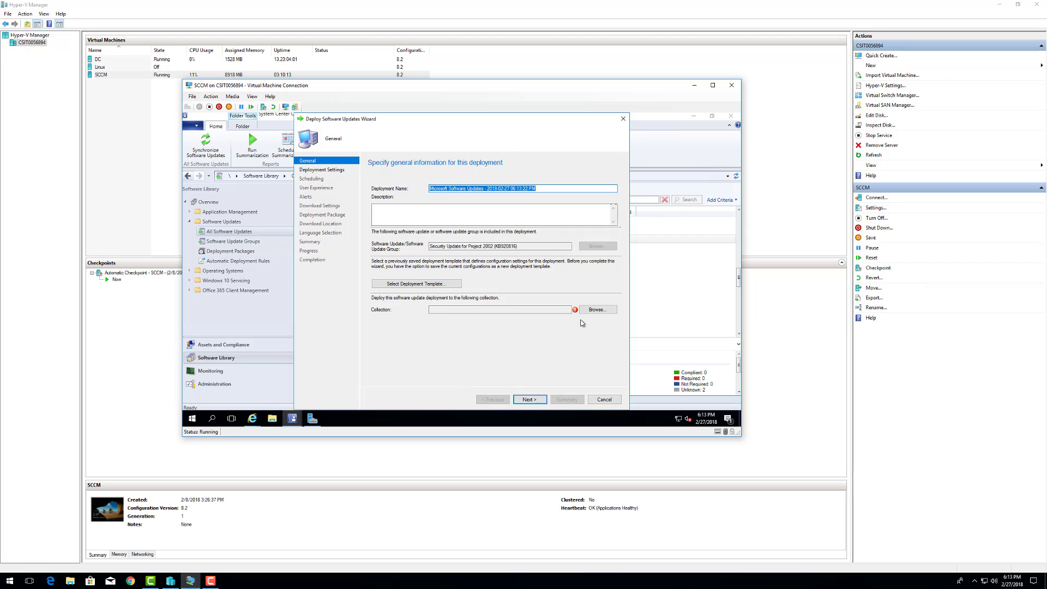
click(598, 309)
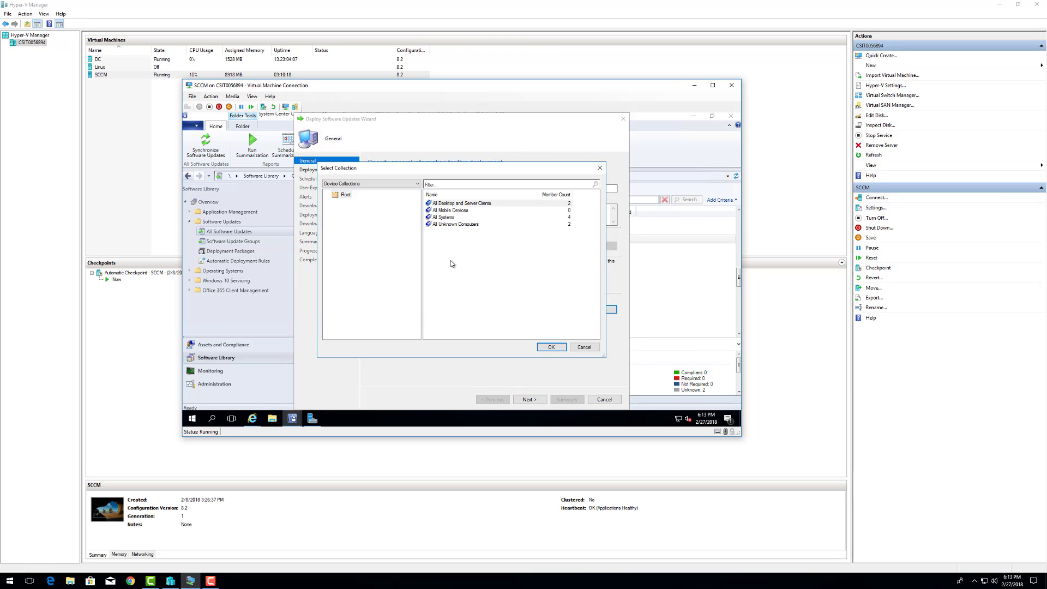
click(444, 217)
click(551, 348)
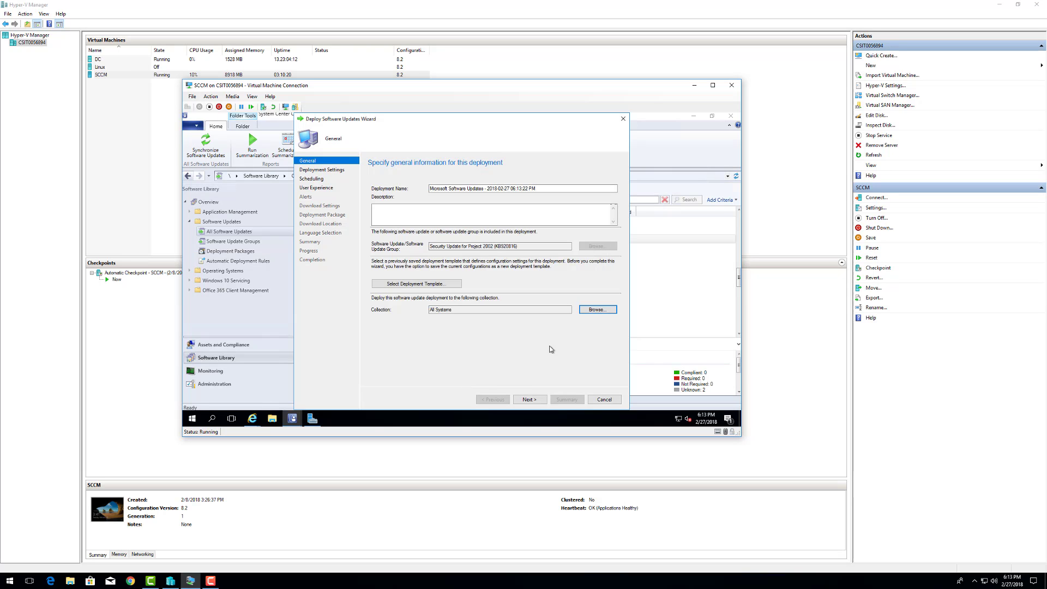
- Accept the update's license terms and keep the default deployment settings and schedule
click(537, 401)
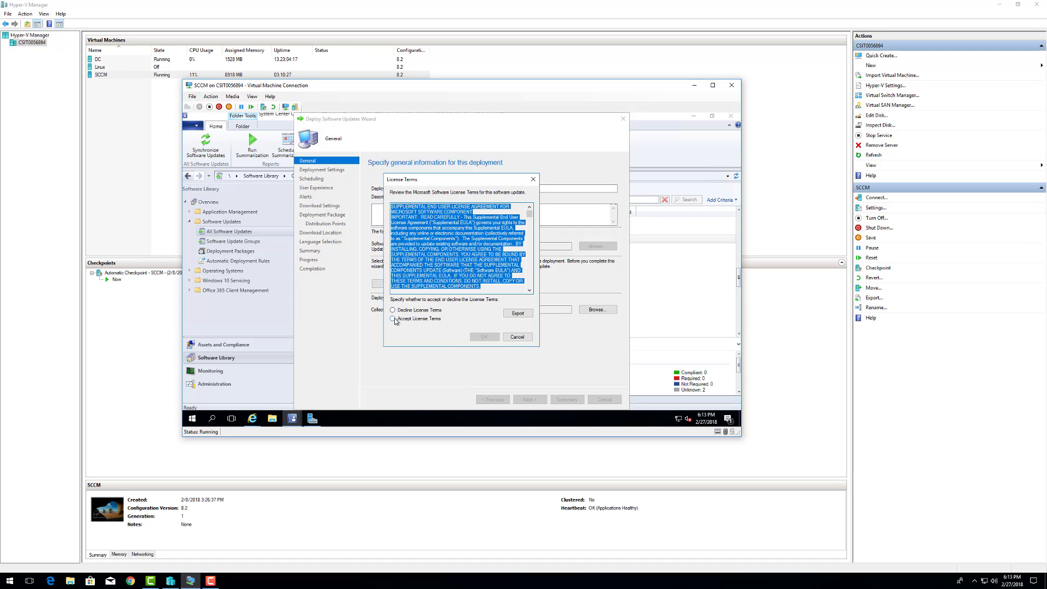
click(393, 319)
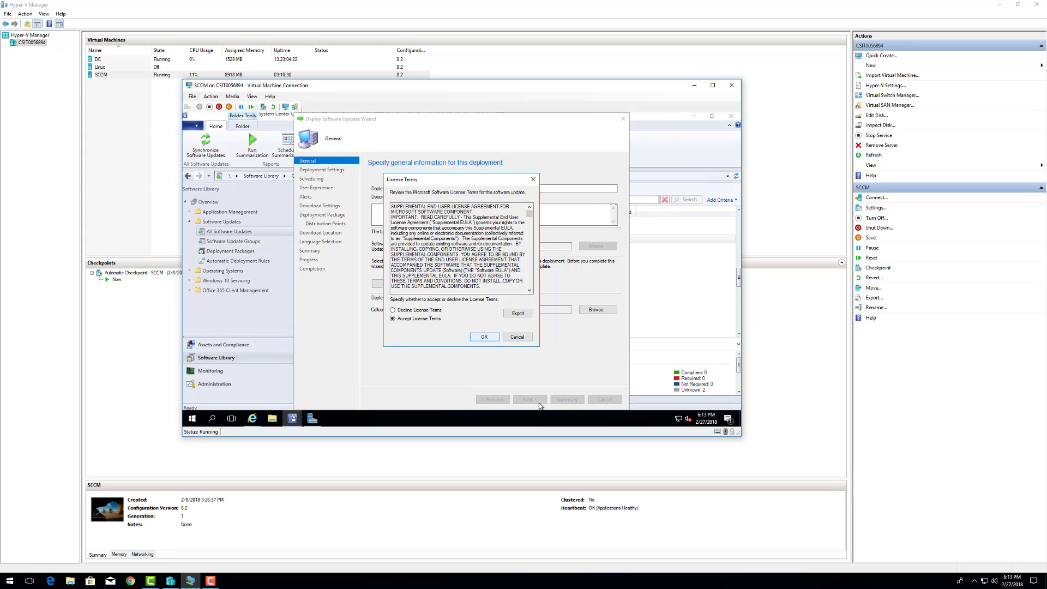
click(480, 337)
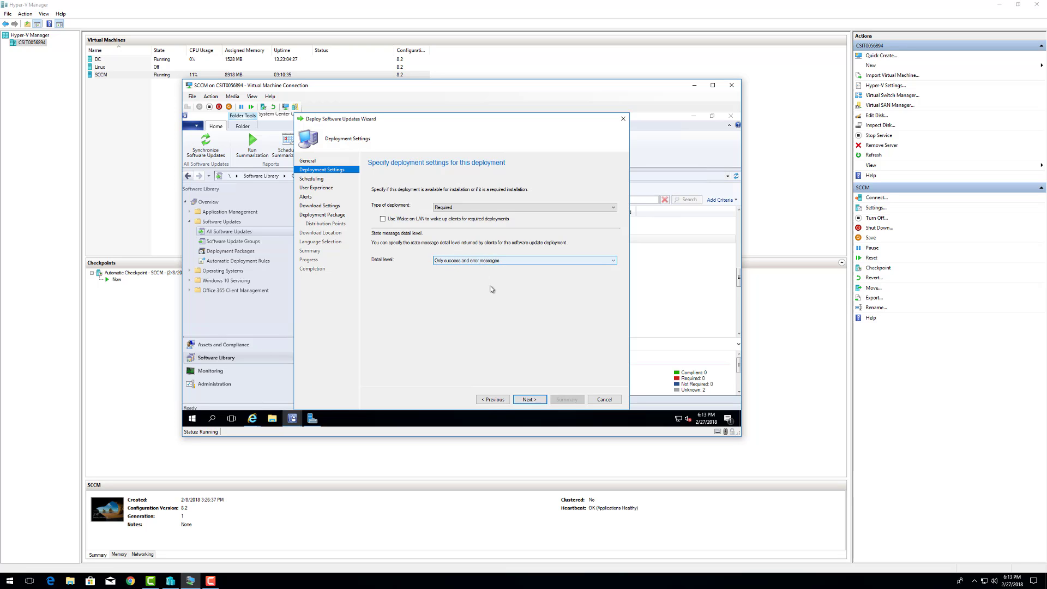
click(530, 400)
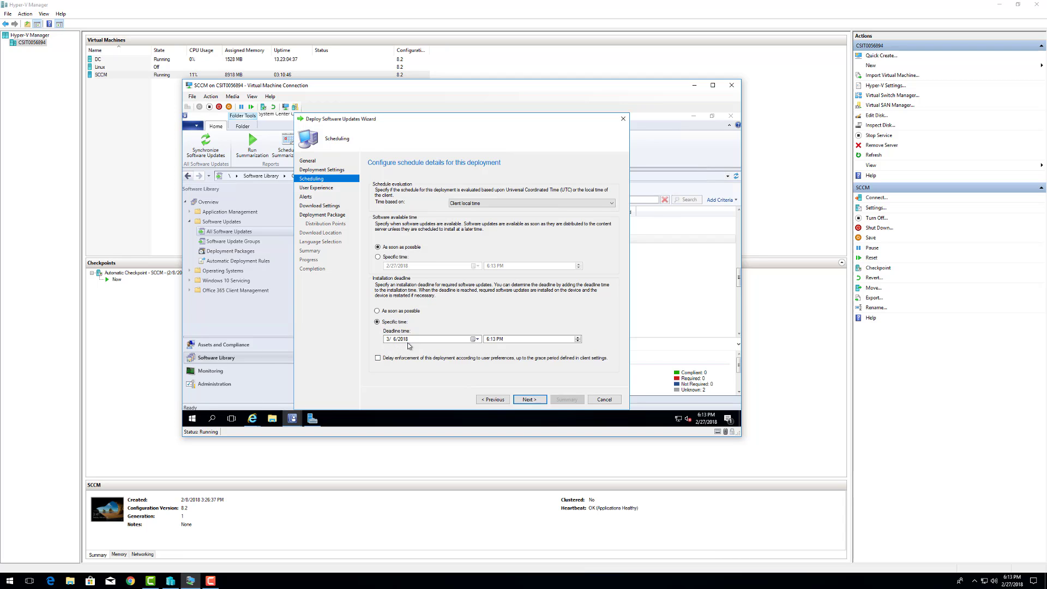
click(530, 400)
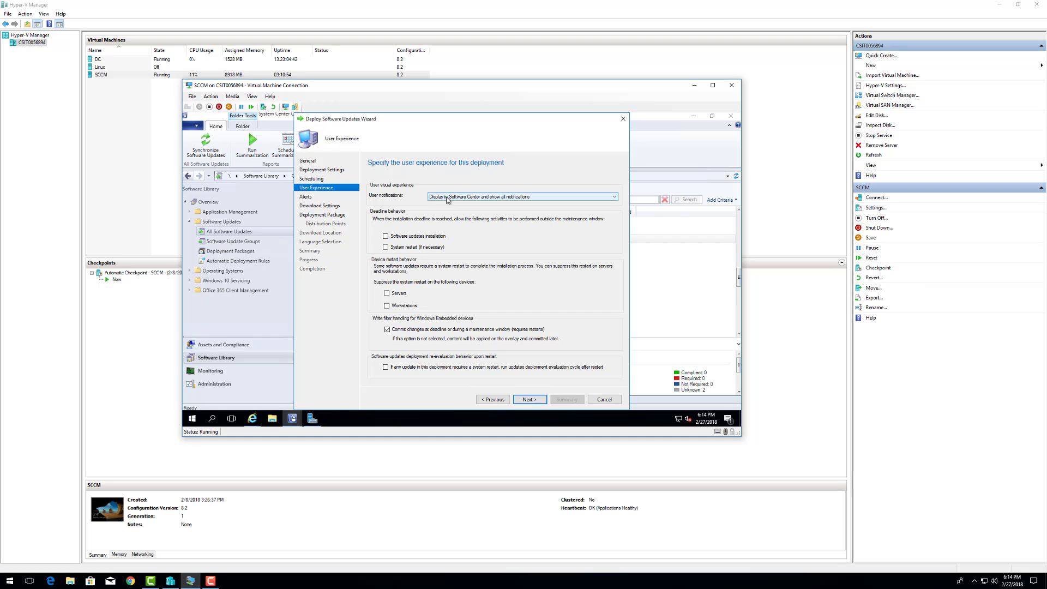
- Hide the deployment and all notifications, allow update installation and system restart outside the maintenance window, and suppress restarts on servers
click(499, 199)
click(467, 216)
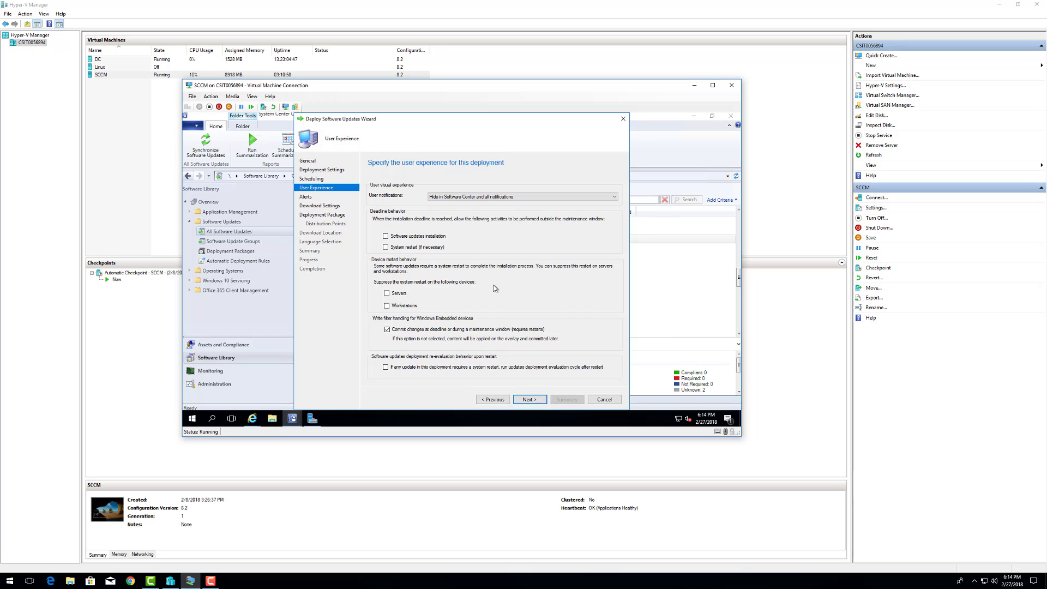
click(386, 237)
click(387, 248)
click(386, 293)
click(529, 401)
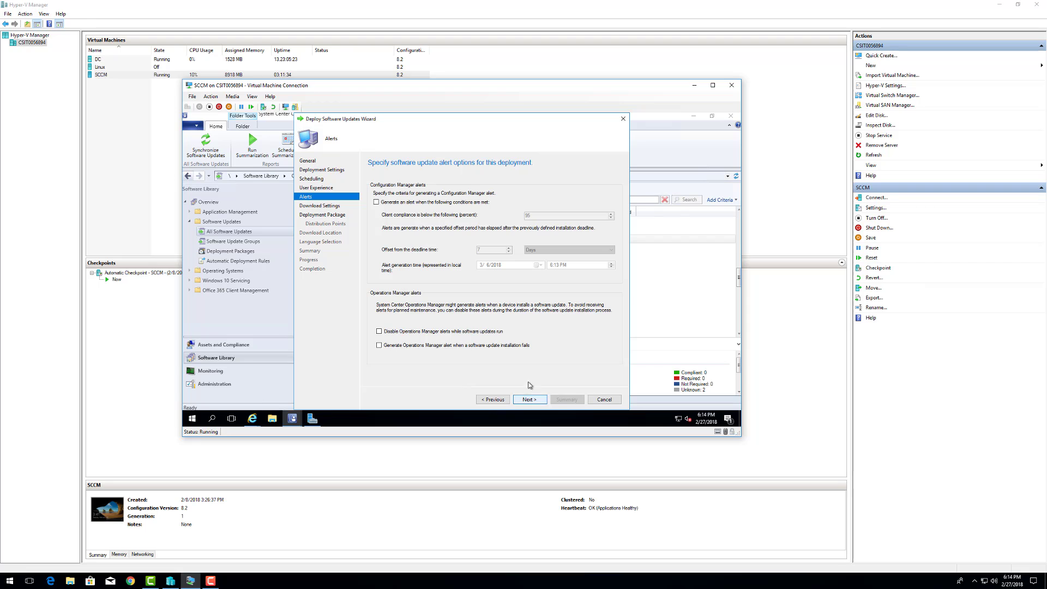
- Keep the default alert options and choose not to install software updates from neighbor boundary group distribution points
click(522, 400)
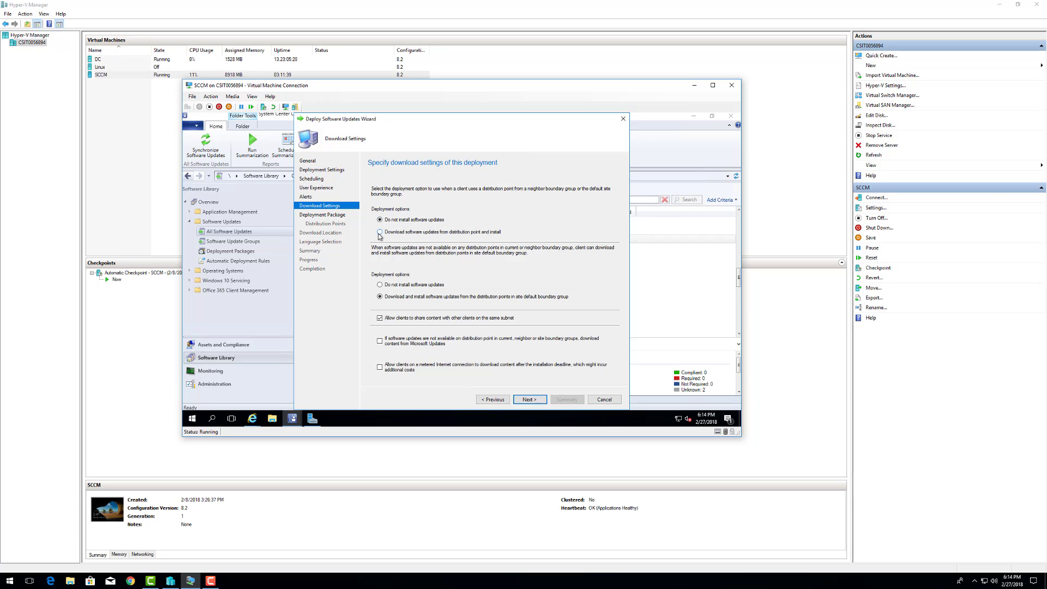
click(380, 219)
click(531, 401)
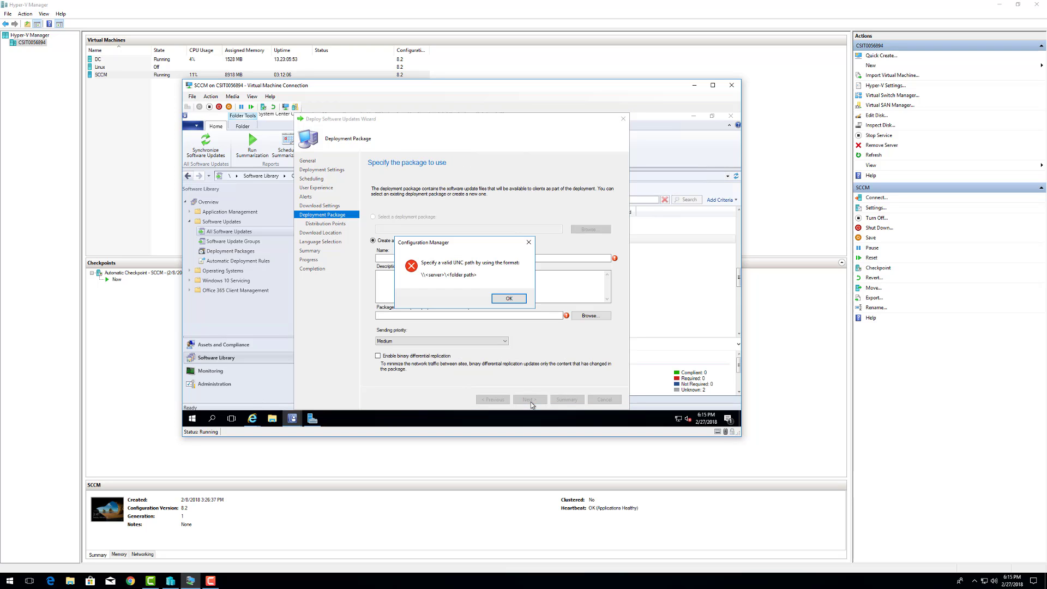
click(517, 302)
click(492, 400)
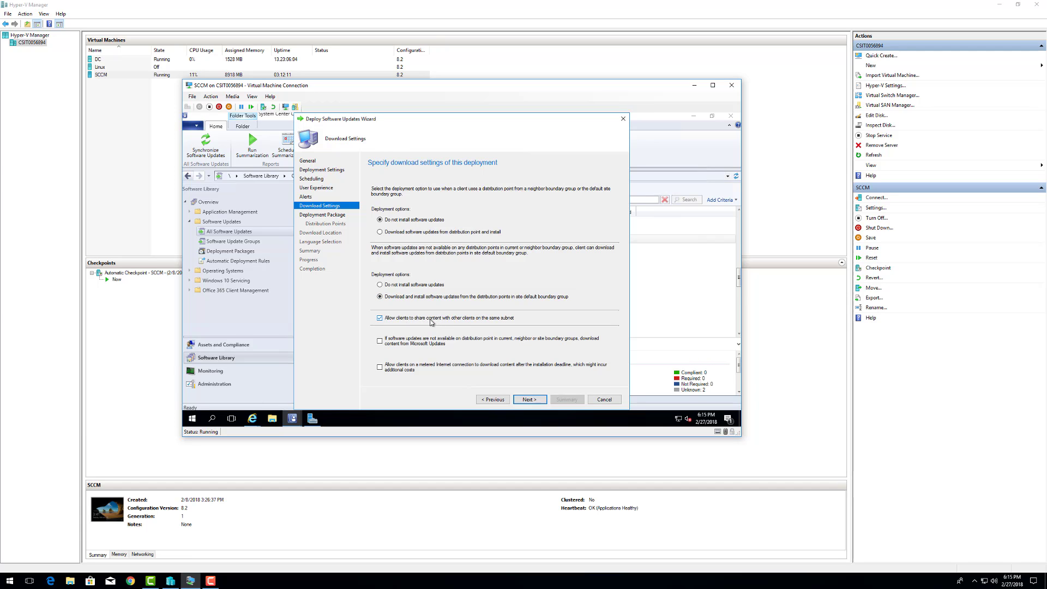
click(528, 399)
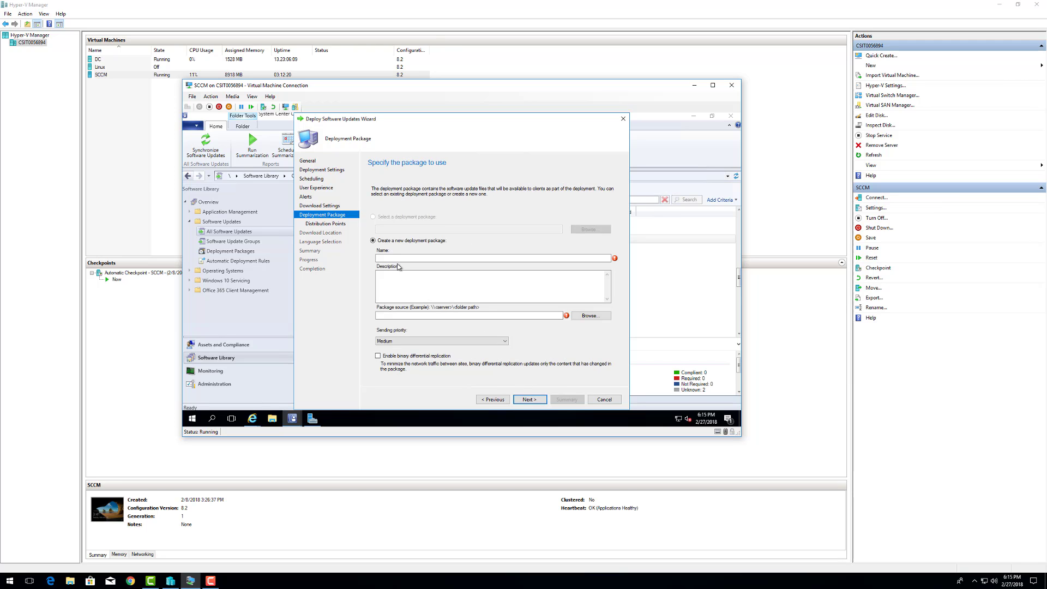
- Name the new deployment package Update 1 and enter \\sccm\sourceFiles\ as its package source
click(398, 258)
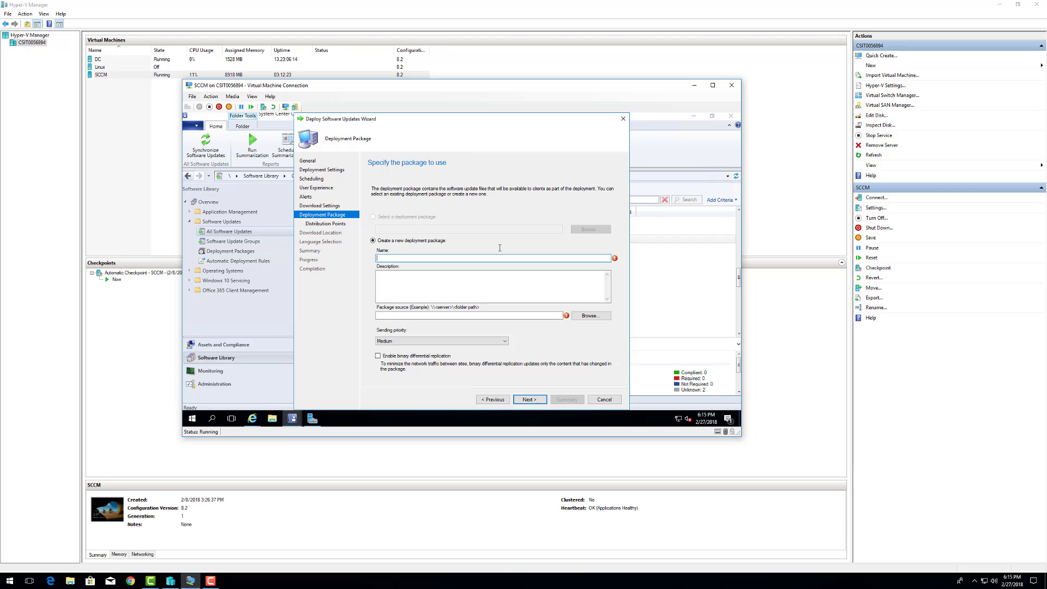
text(Update 1)
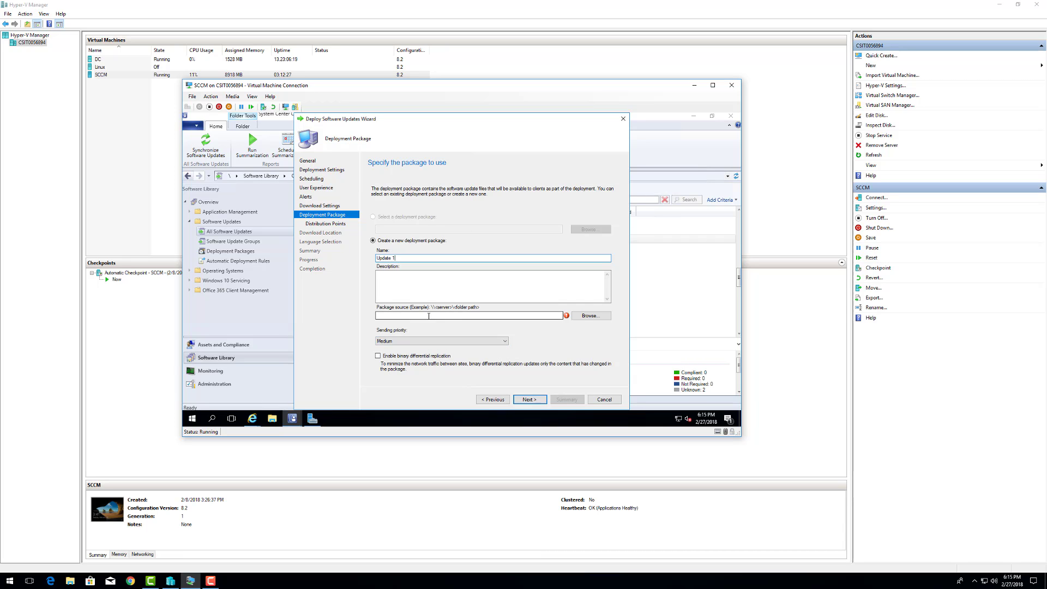
click(520, 316)
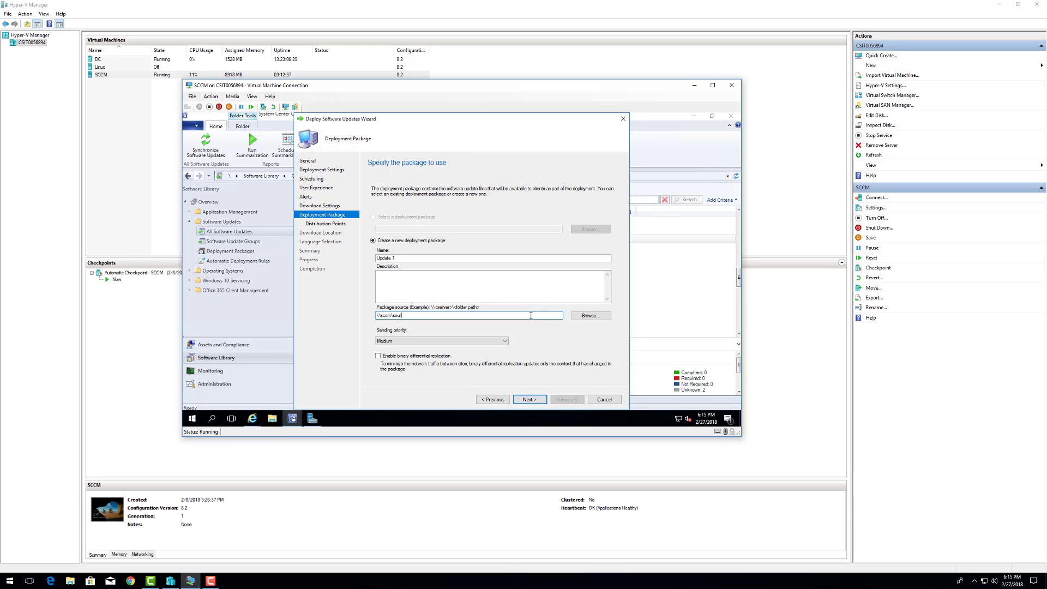
text(Files)
key(Tab)
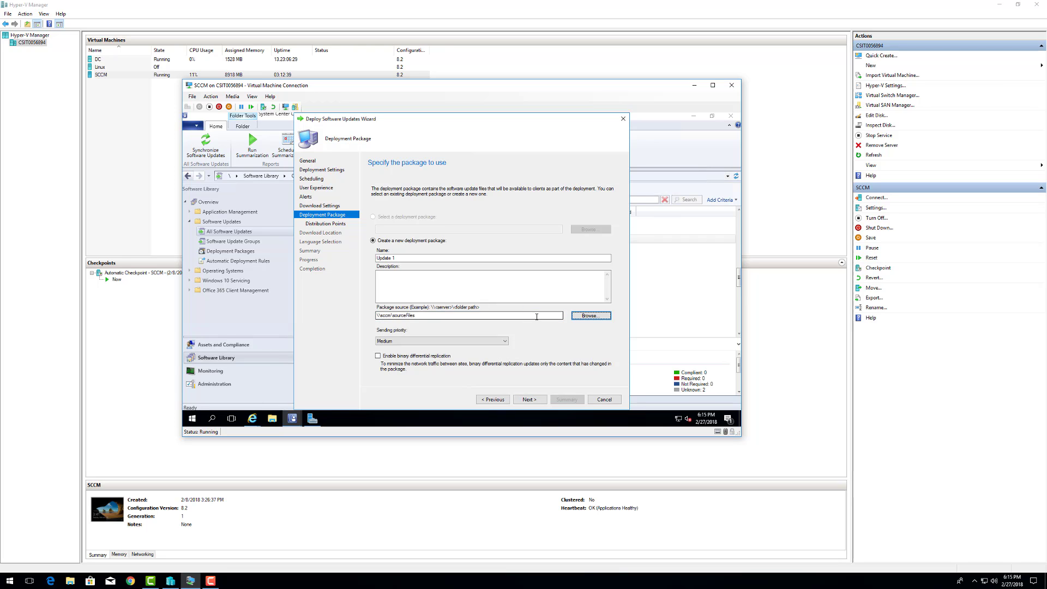
click(432, 315)
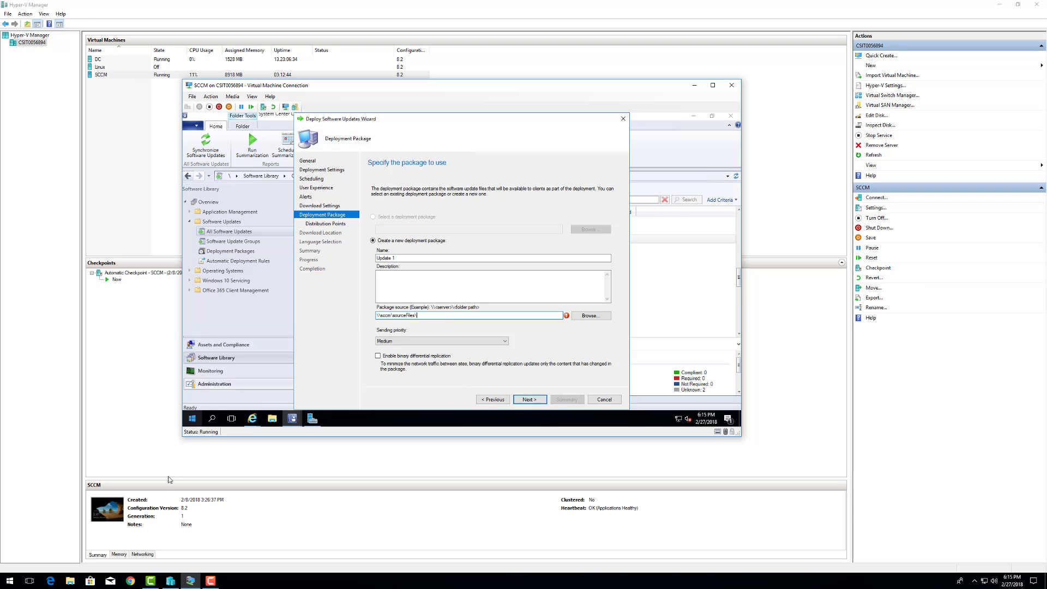
- Switch to File Explorer and create a folder named Updates inside C:\SourceFiles
click(271, 418)
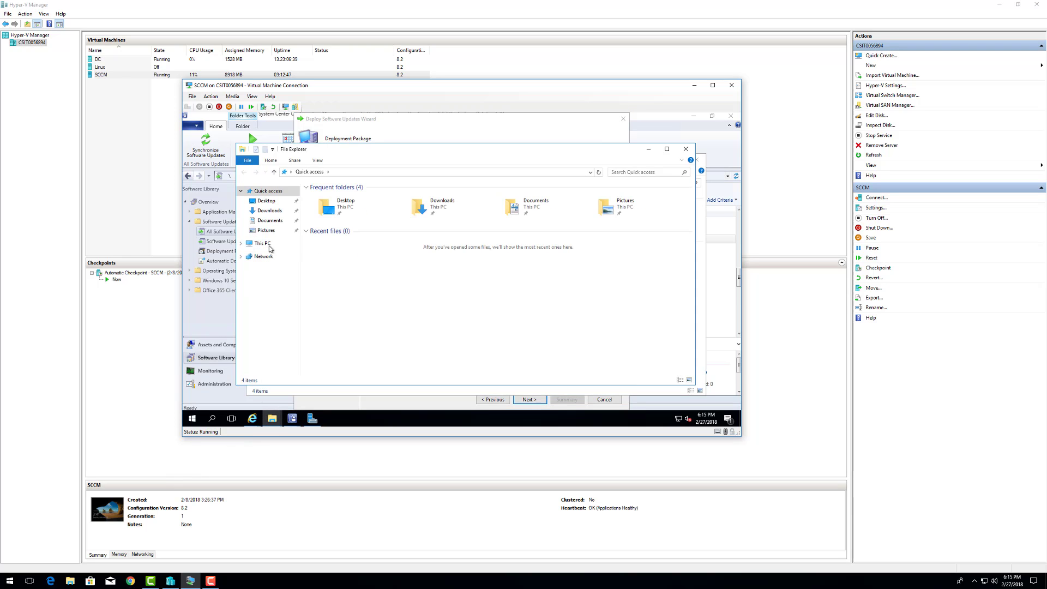
click(264, 244)
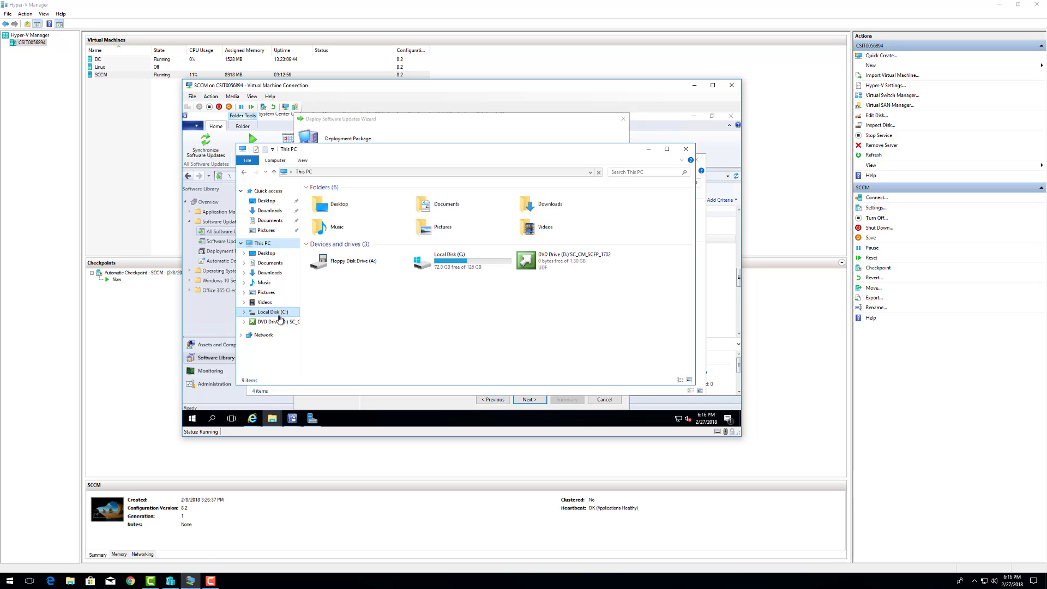
click(278, 314)
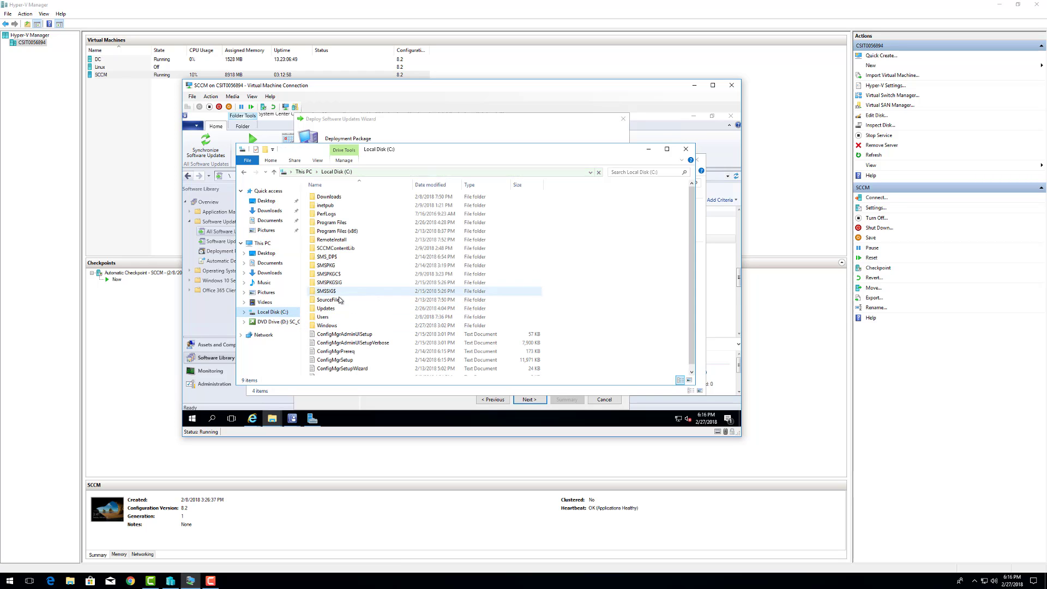
double_click(329, 300)
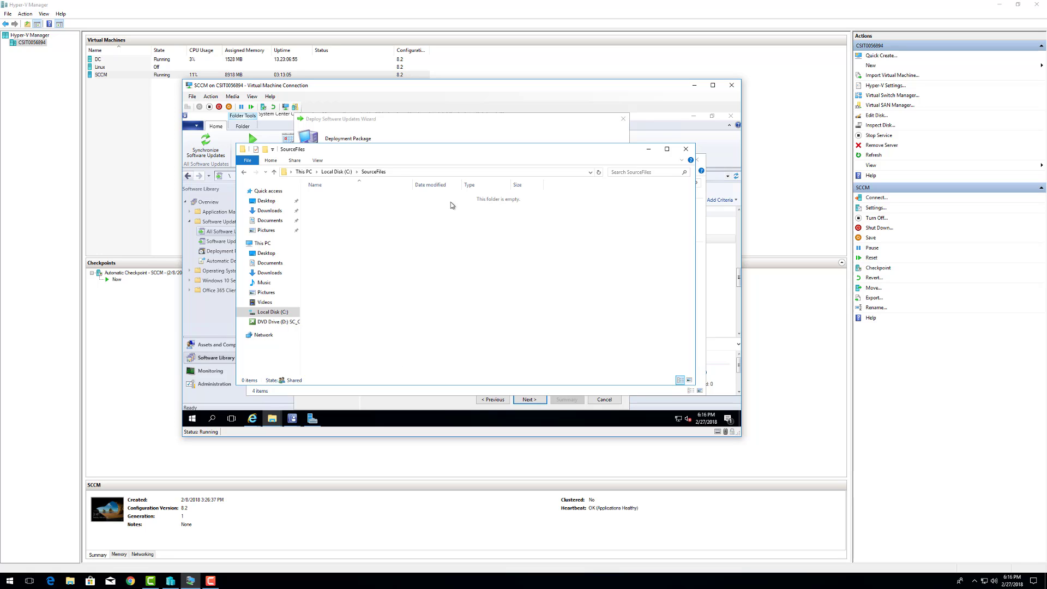
click(245, 313)
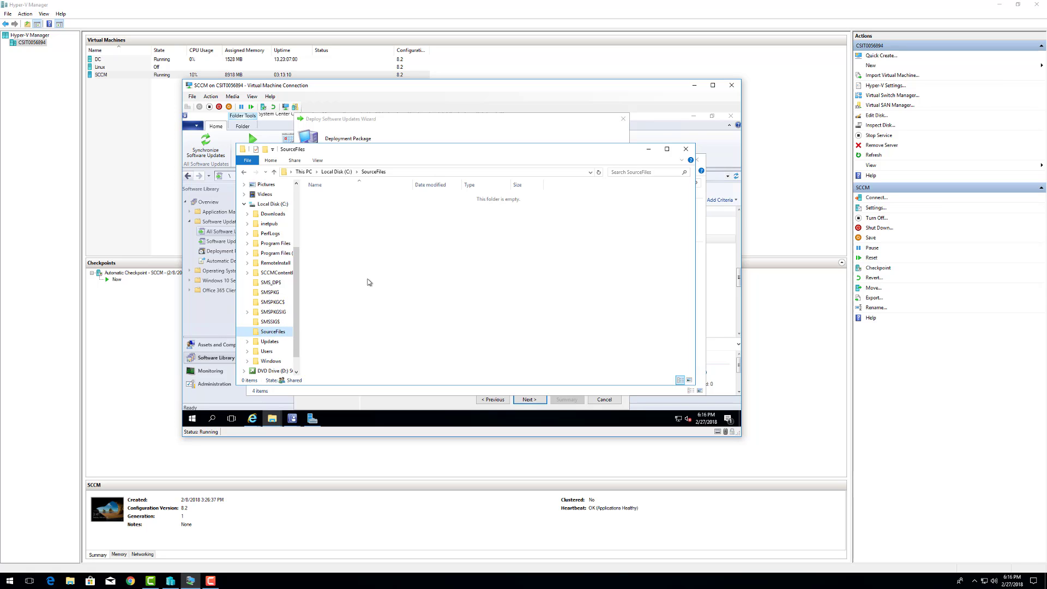
right_click(385, 288)
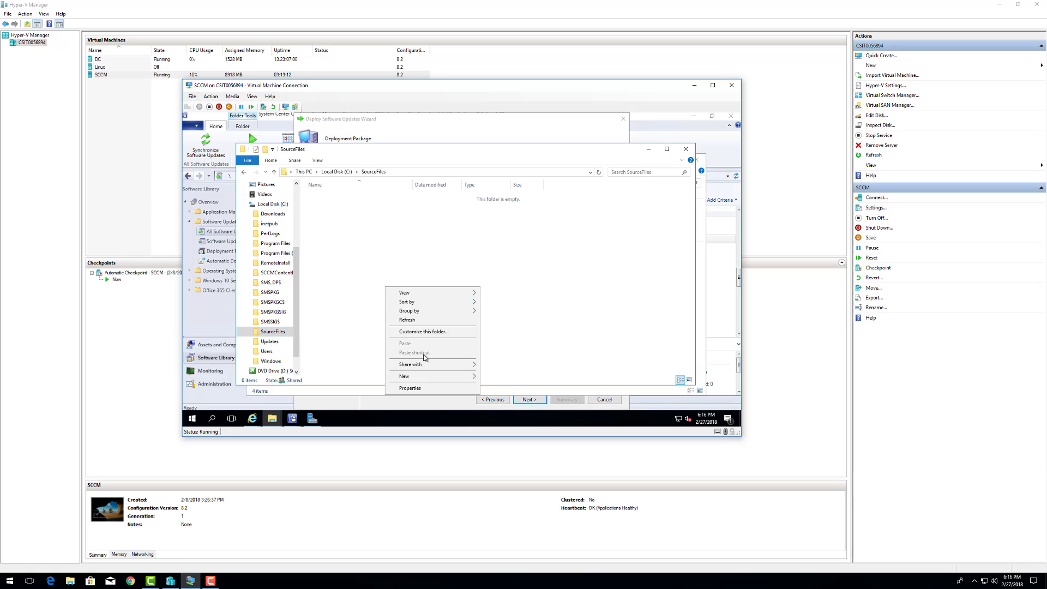
mouse_move(414, 377)
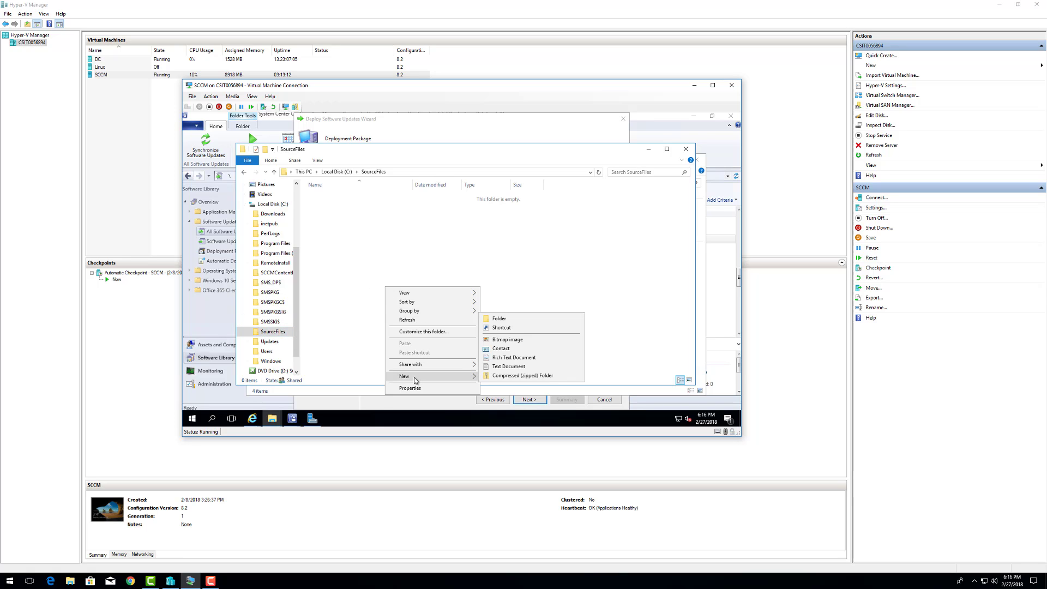
click(498, 319)
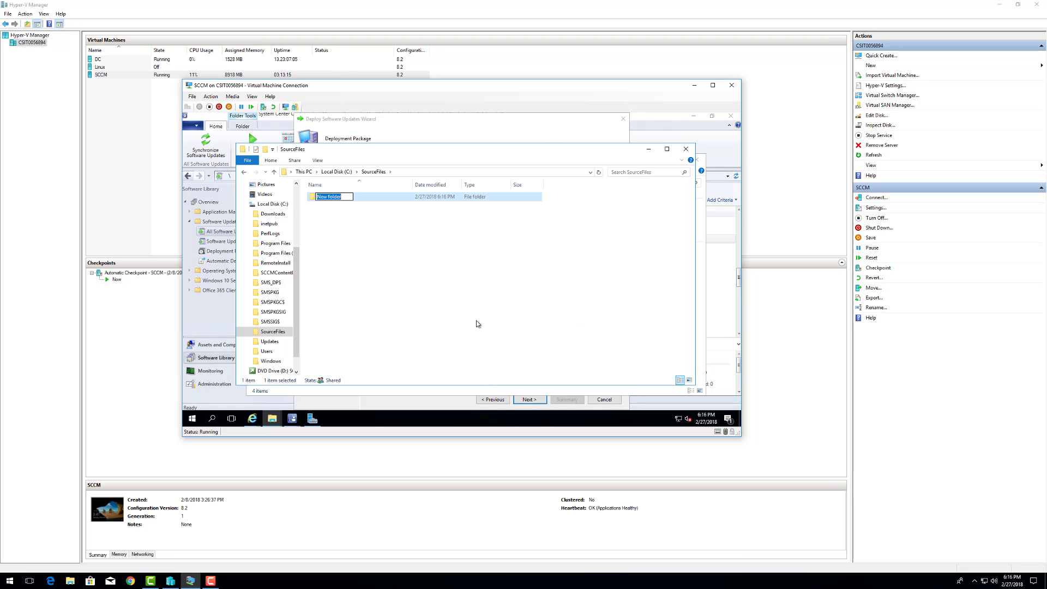
text(Updates)
key(Return)
- Create a subfolder named Manual inside the new Updates folder
double_click(315, 198)
right_click(325, 213)
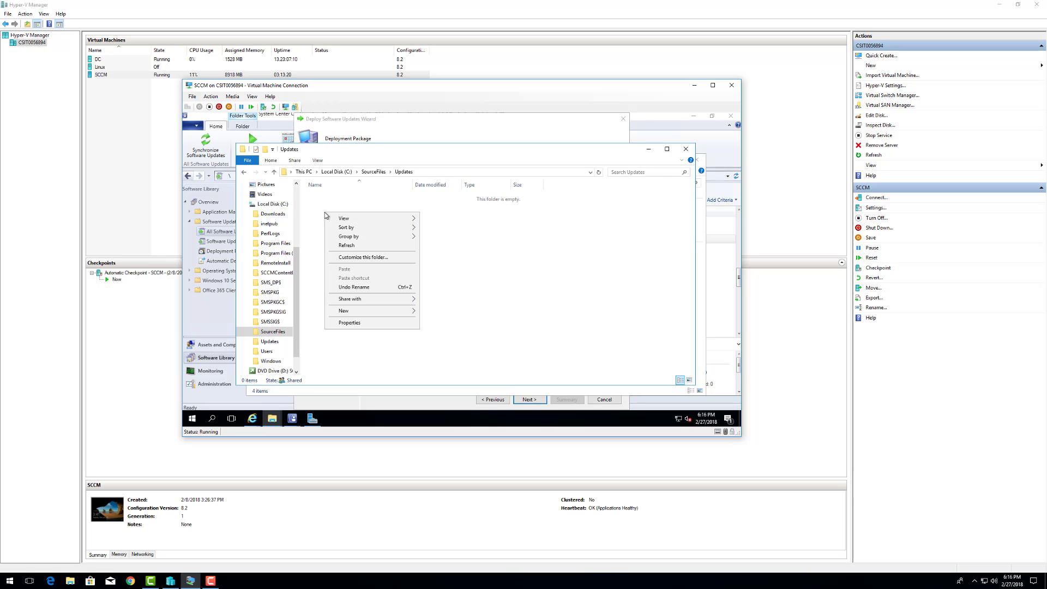
mouse_move(358, 311)
click(436, 314)
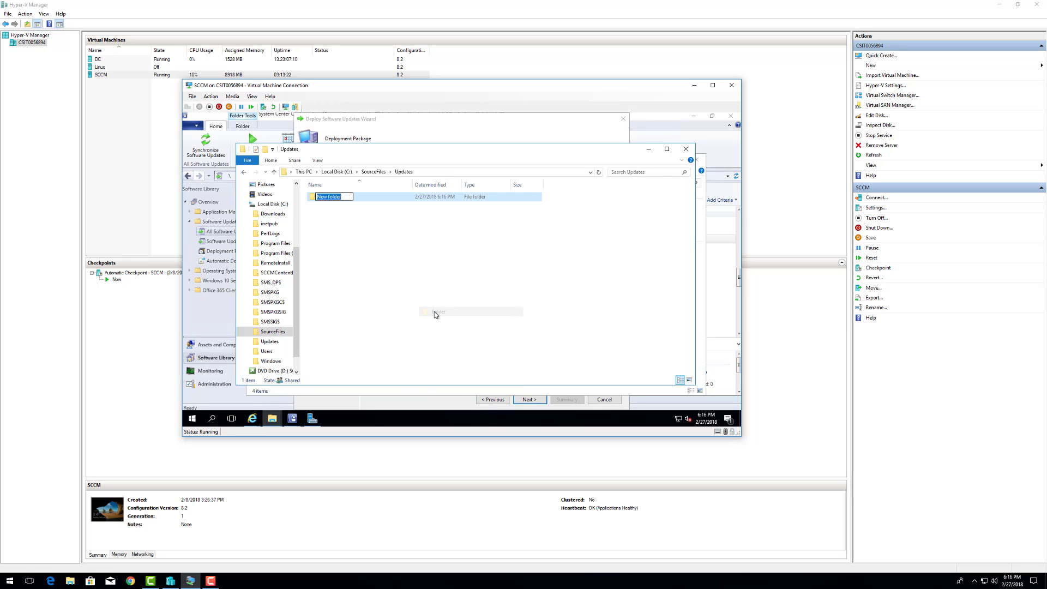
text(Manu)
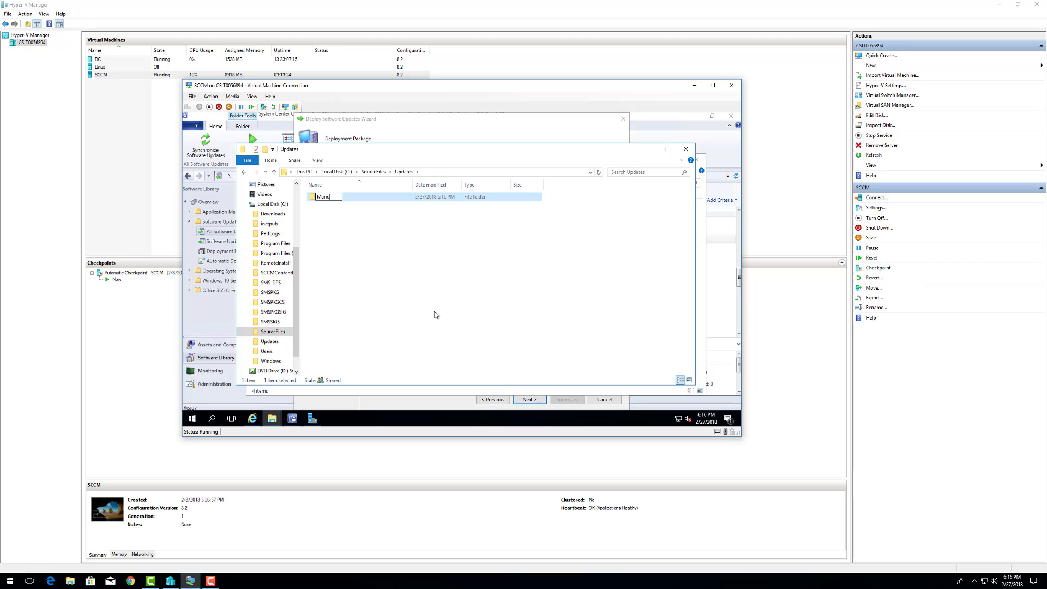
text(al)
key(Return)
- Create a second subfolder named Automatic alongside Manual in the Updates folder
right_click(342, 238)
mouse_move(376, 335)
click(456, 333)
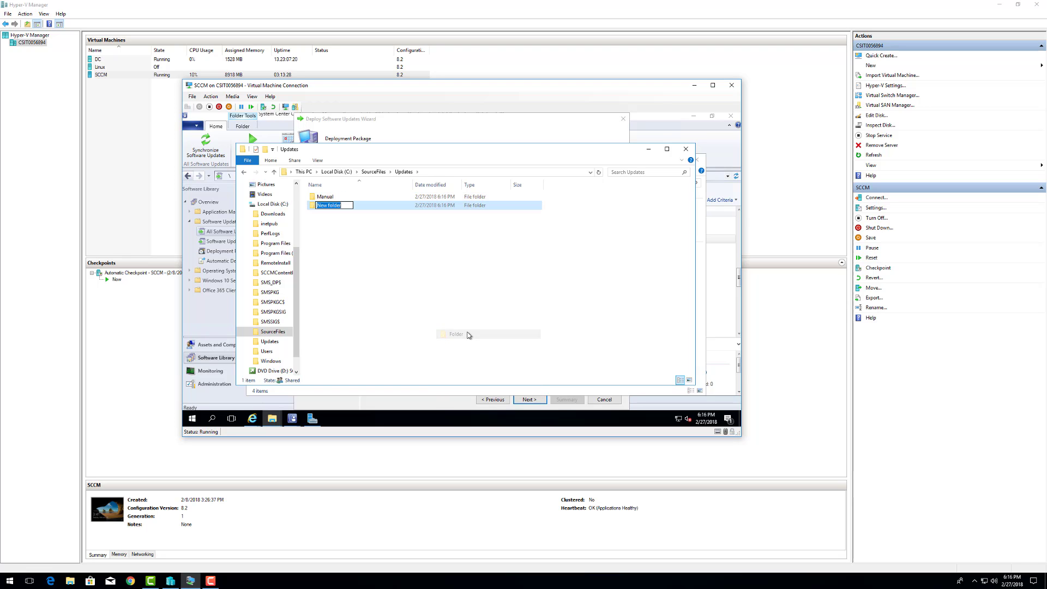
key(BackSpace)
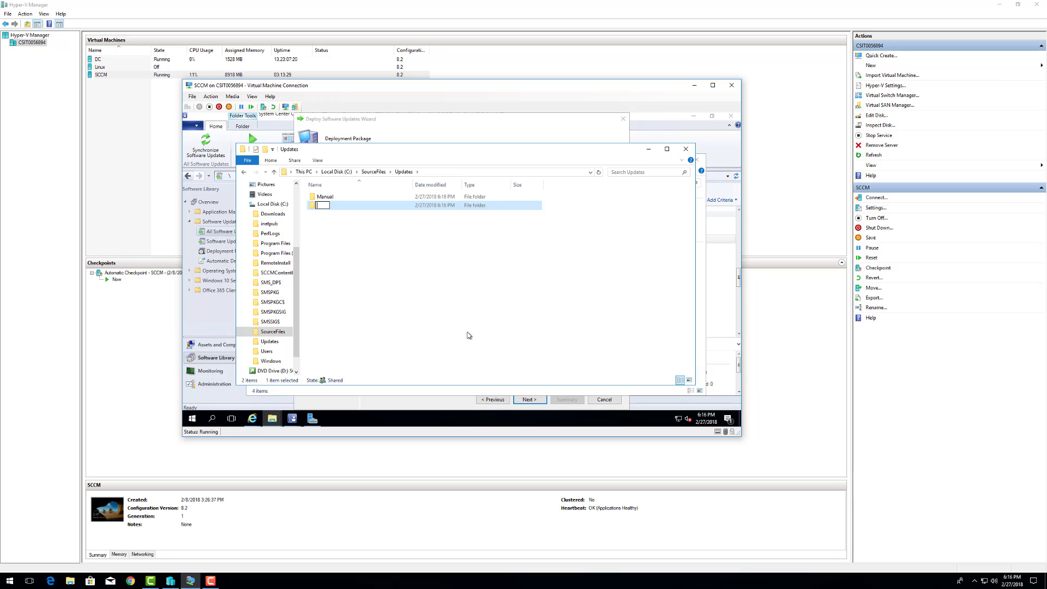
text(Automatic)
key(Return)
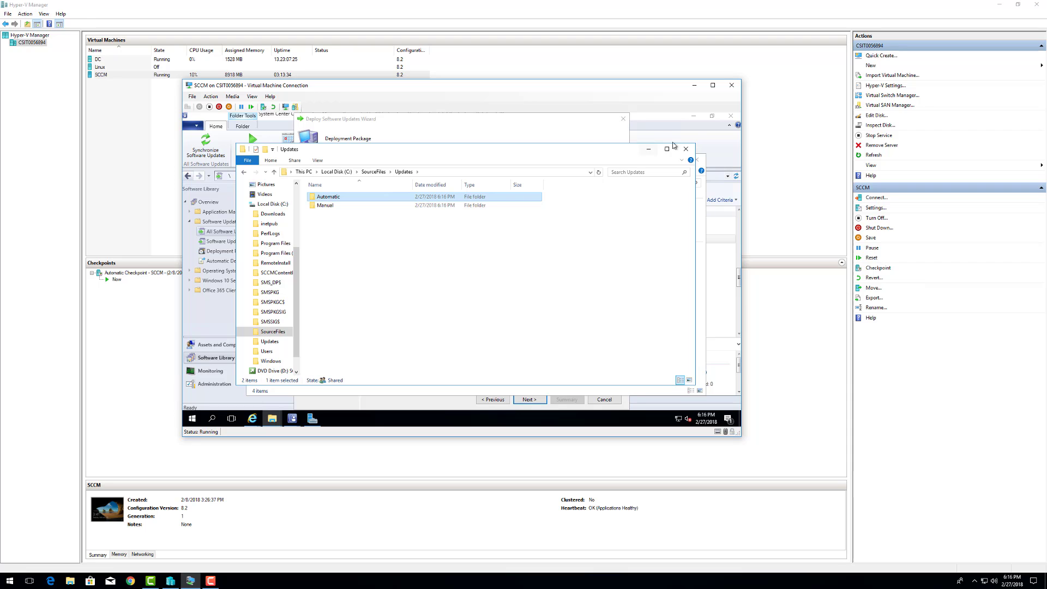
- Close the File Explorer windows and complete the package source path as \\sccm\sourceFiles\Updates\Manual, continuing to the distribution points
click(685, 148)
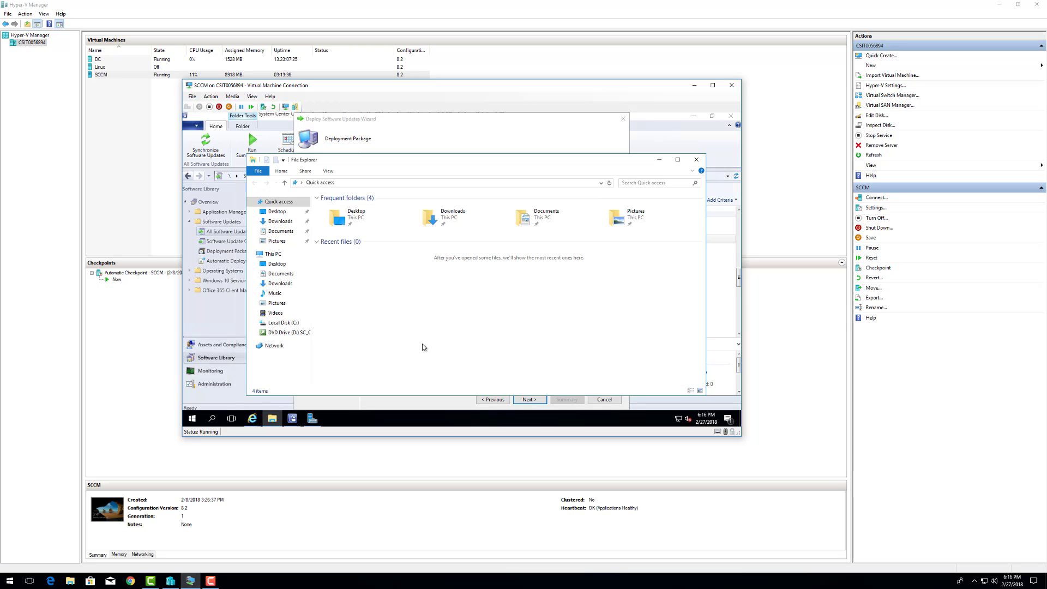
click(696, 159)
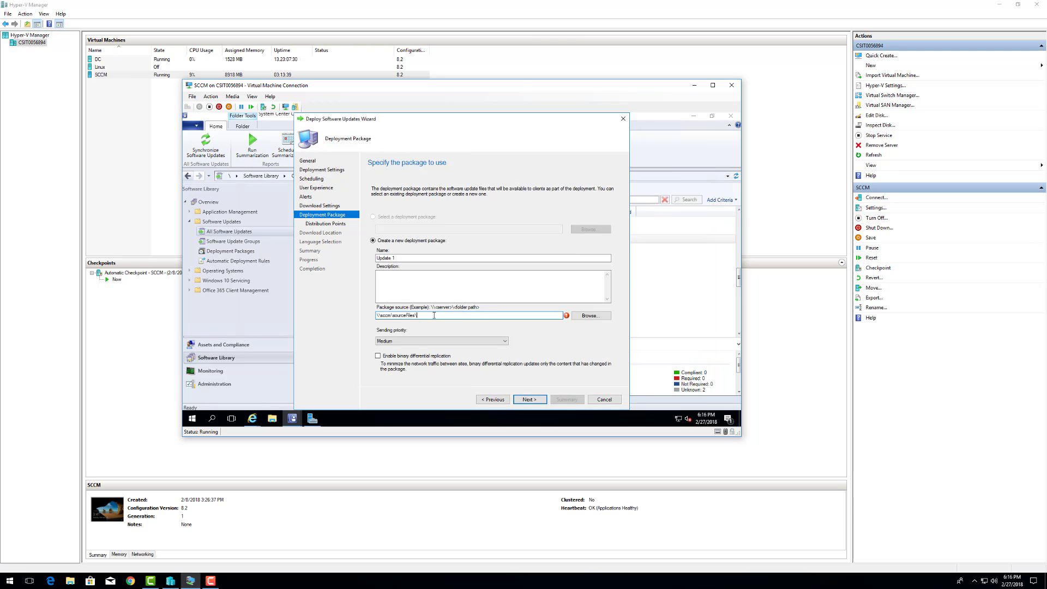
text(Updates\Manual)
click(529, 400)
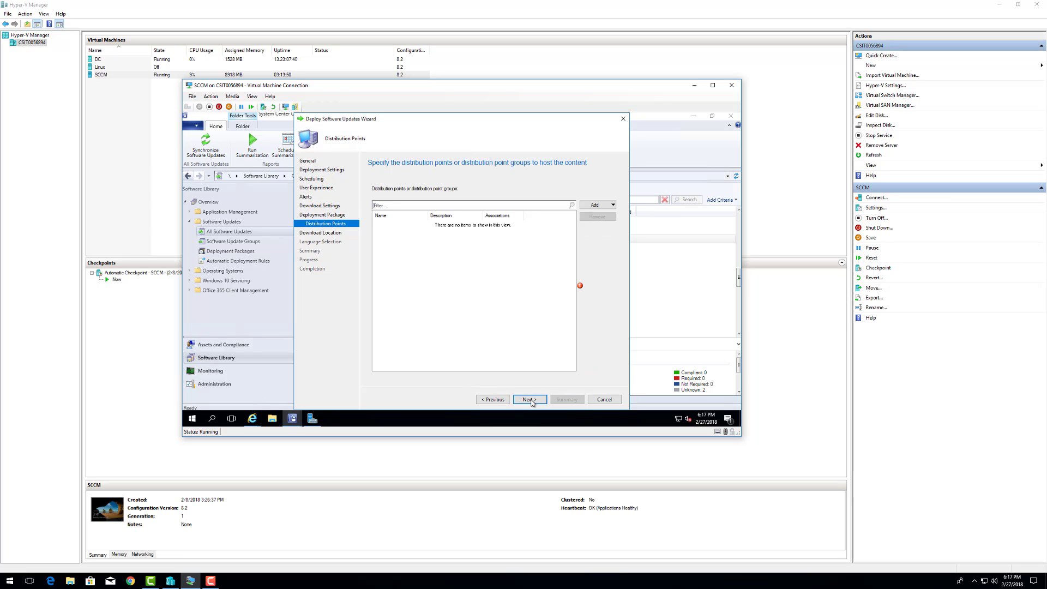
click(599, 206)
click(602, 217)
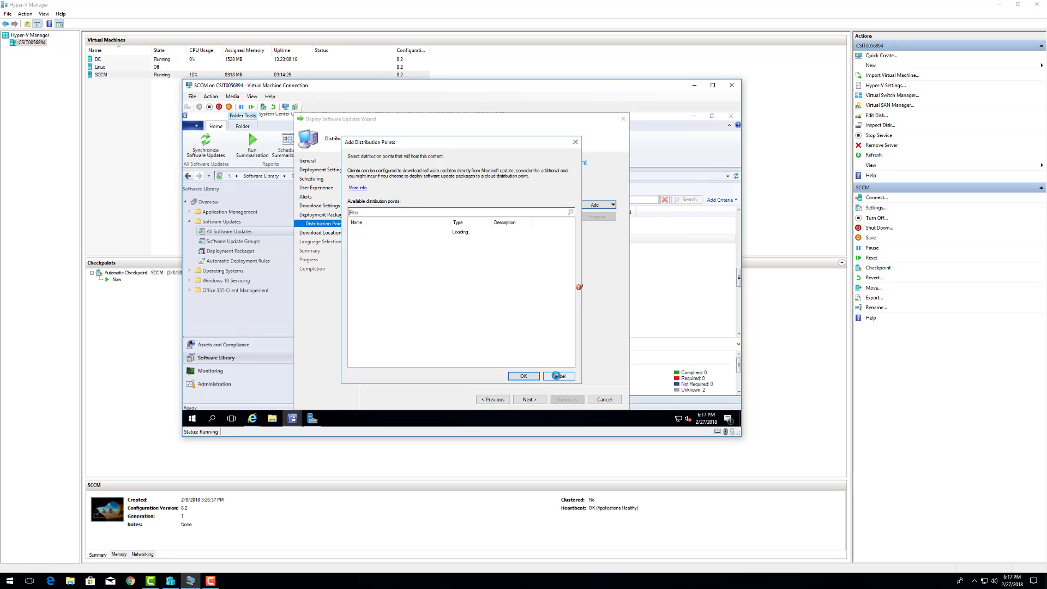
click(558, 376)
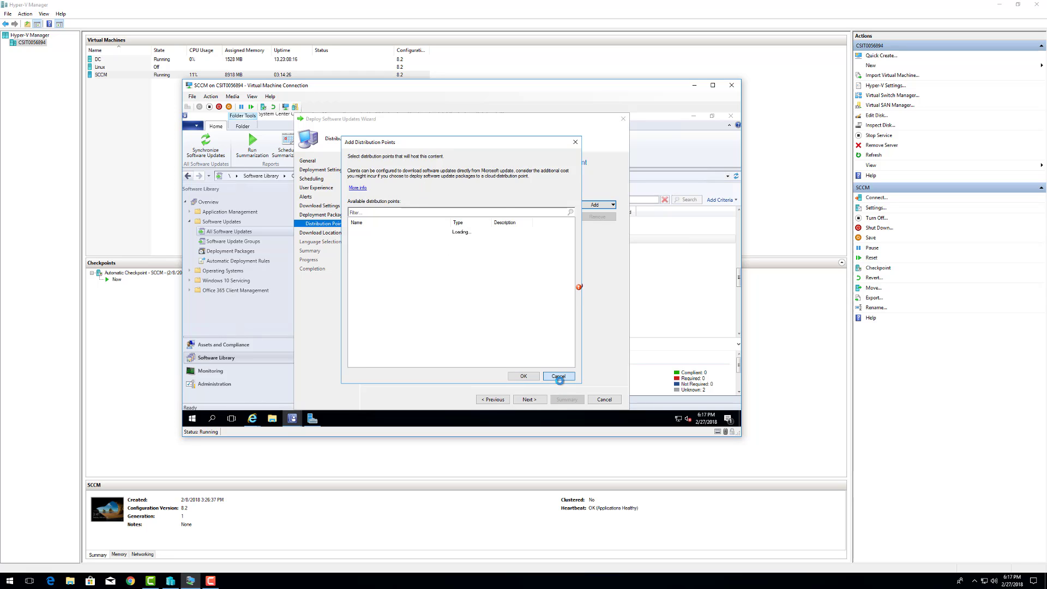
- Add SCCM.CONTOSO.COM as the distribution point hosting the package and continue to the download location
click(600, 204)
click(600, 215)
click(217, 583)
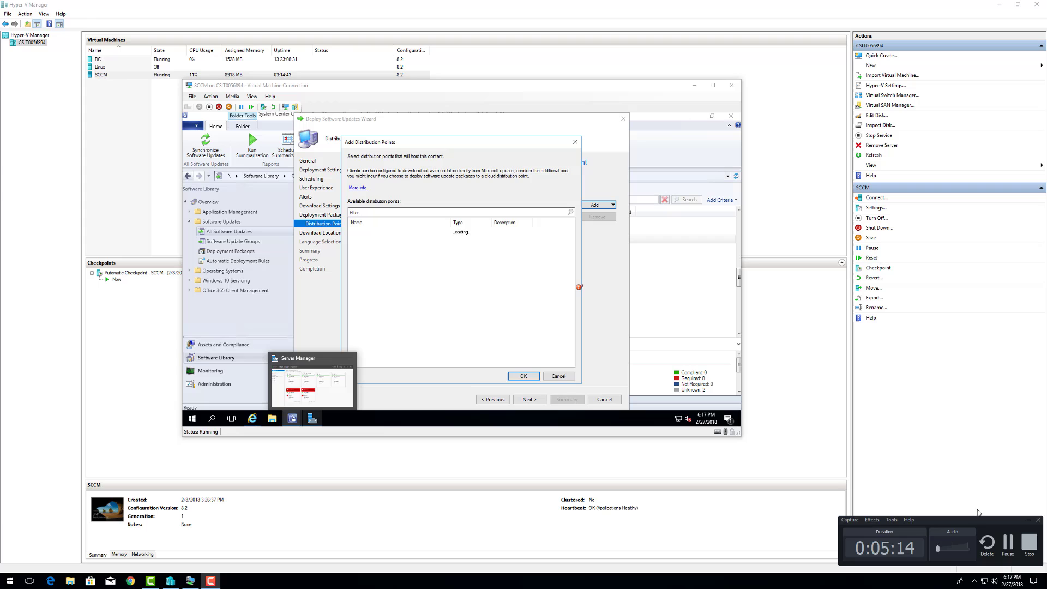
click(1008, 542)
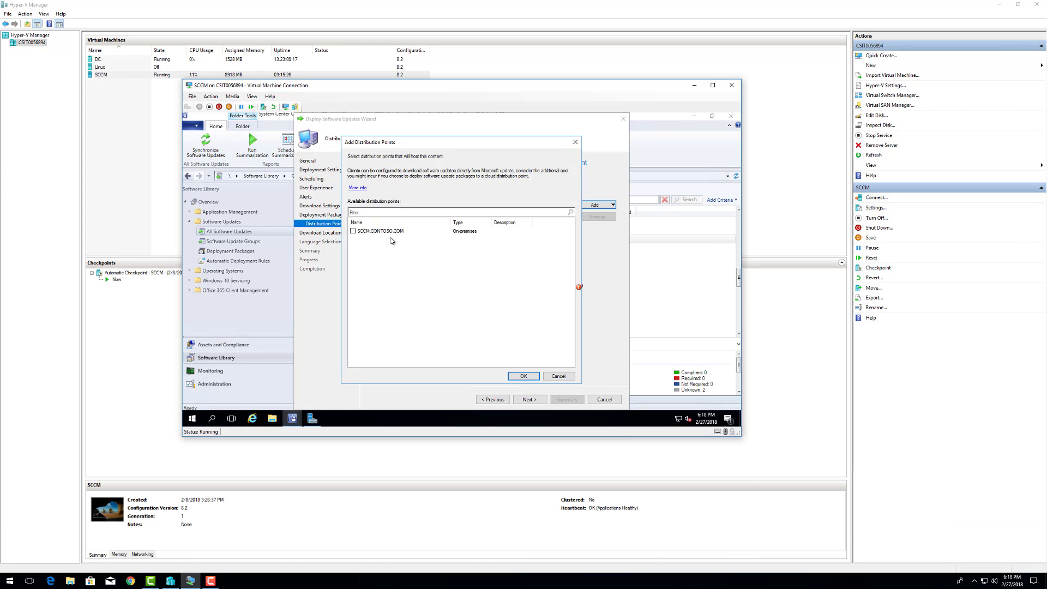
click(353, 231)
click(523, 376)
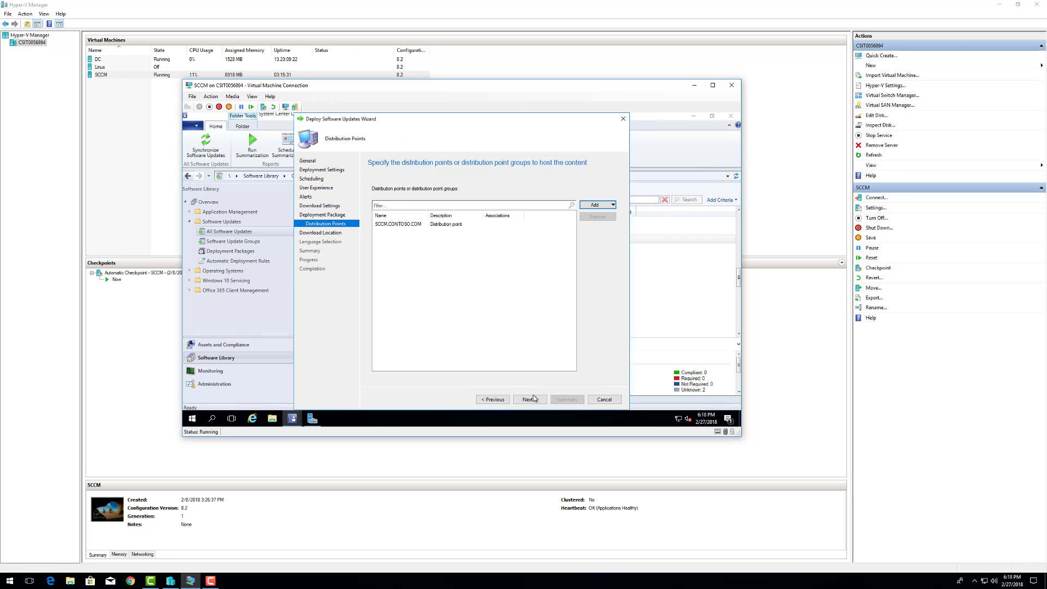
click(530, 400)
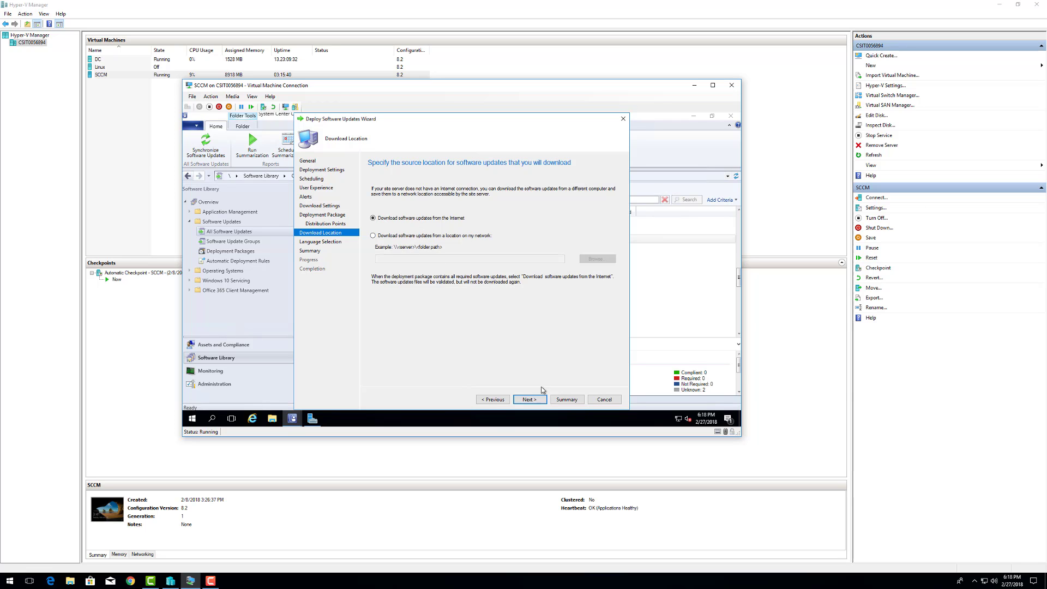
- Accept downloading from the Internet with English update files, run the deployment, and close the completed wizard
click(537, 404)
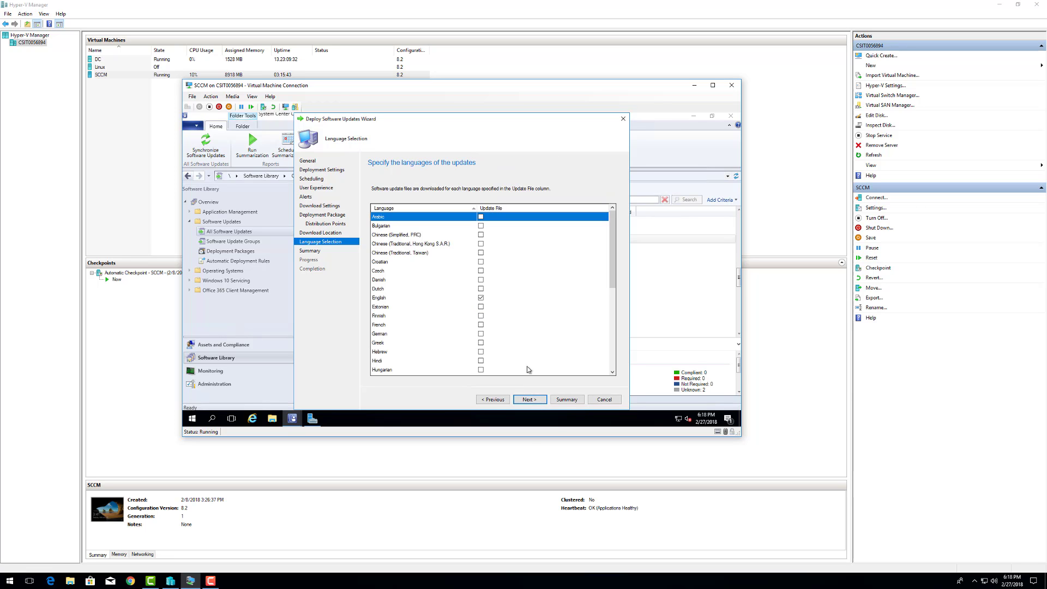
click(530, 401)
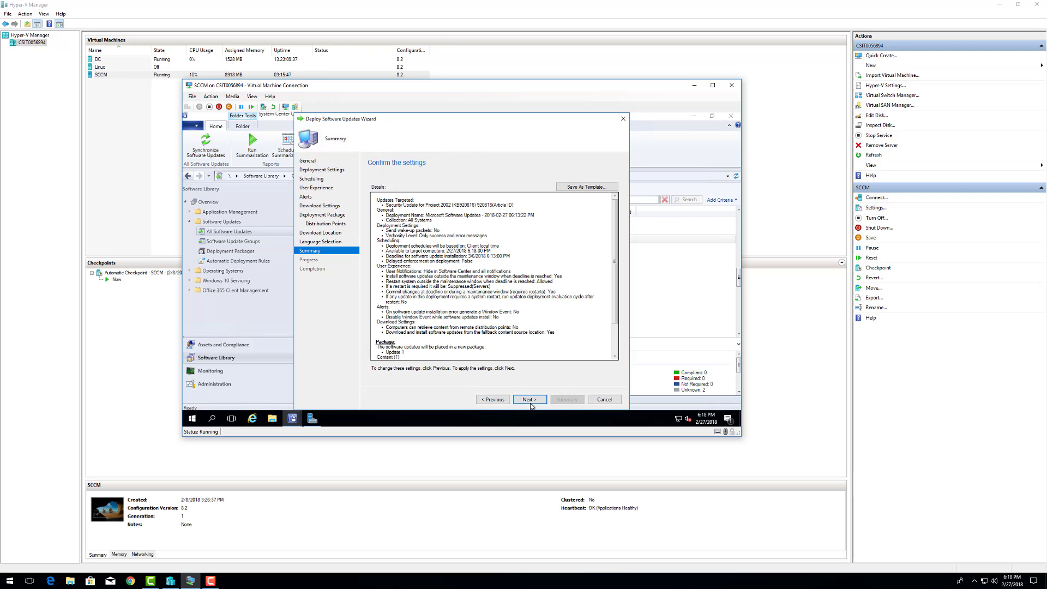
click(531, 404)
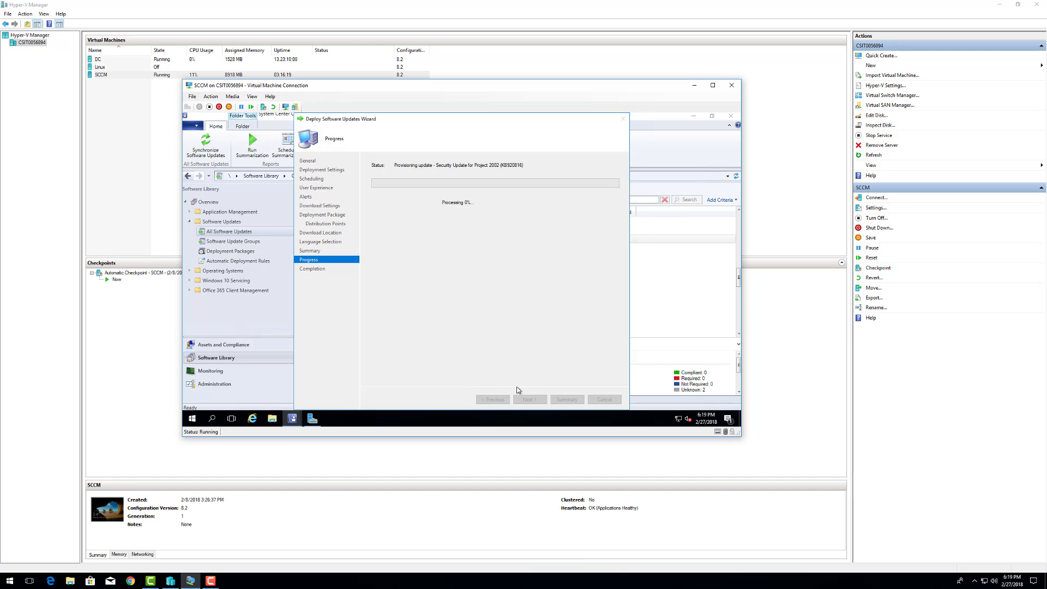
click(211, 582)
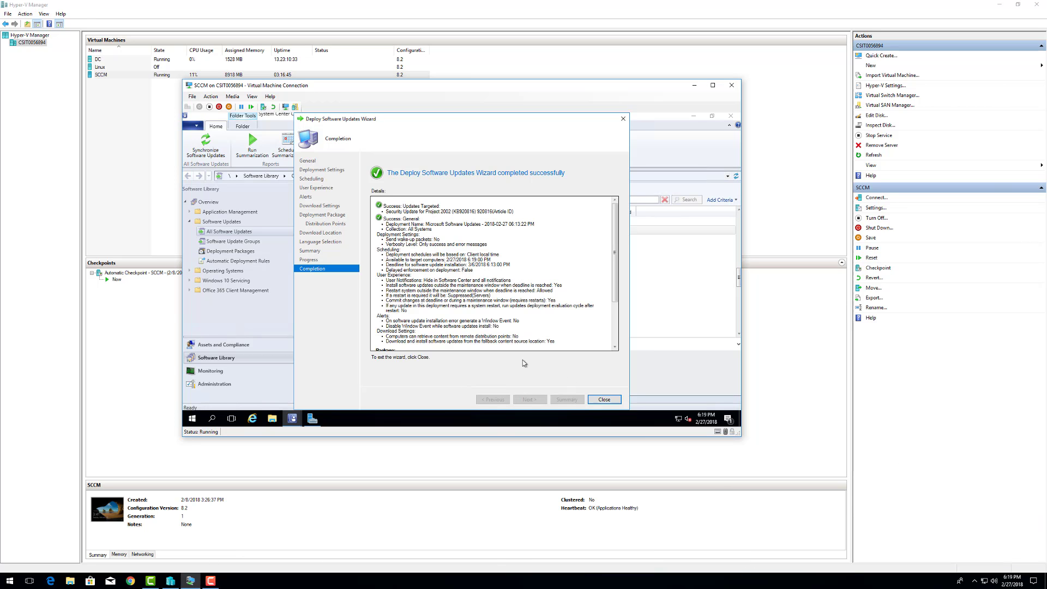
click(604, 399)
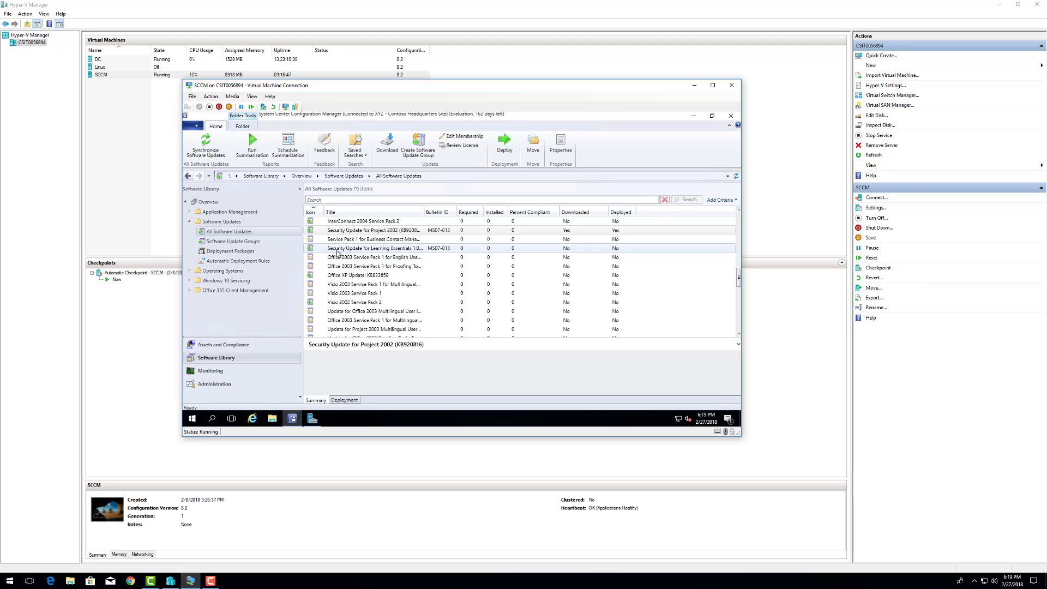
- Look at the deployment packages and the automatic deployment rules in the software library
click(230, 251)
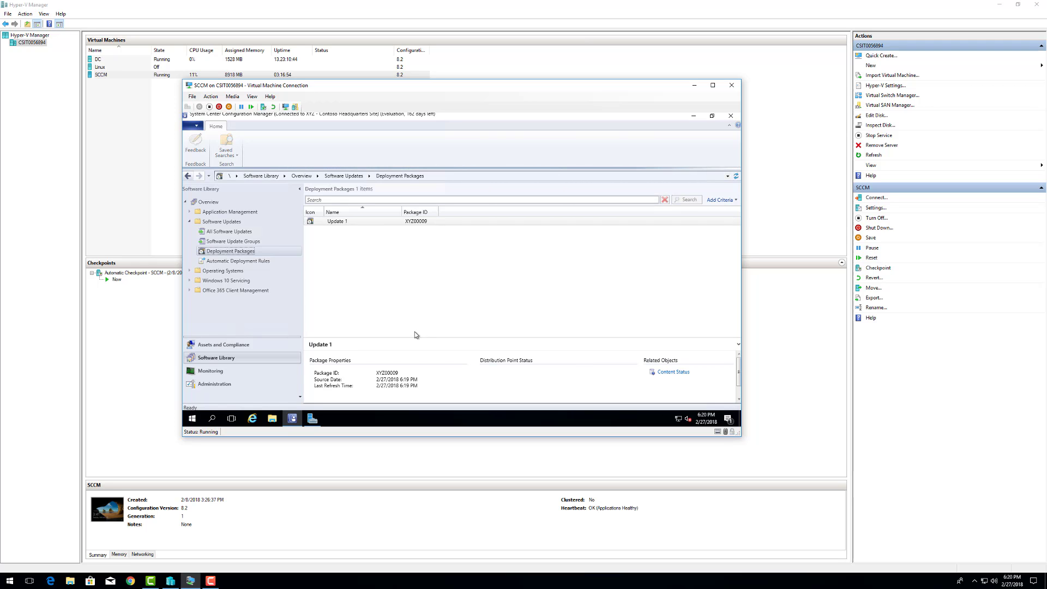
click(236, 263)
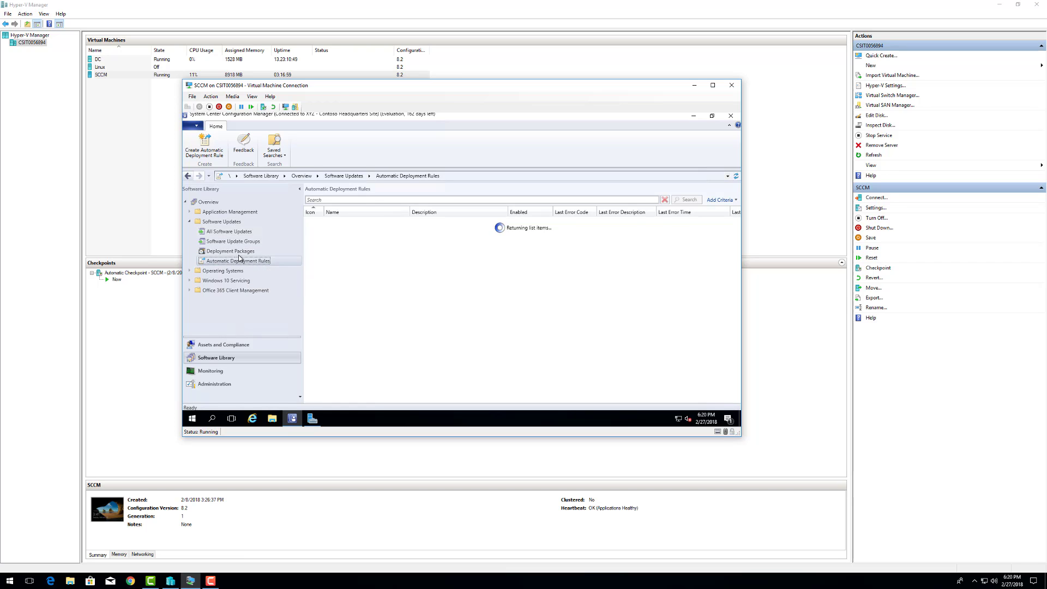
- Create a software update group named Group 1 from the updates InterConnect 2004 (KB895332) through Word Viewer 2003 Service Pack 3
click(229, 233)
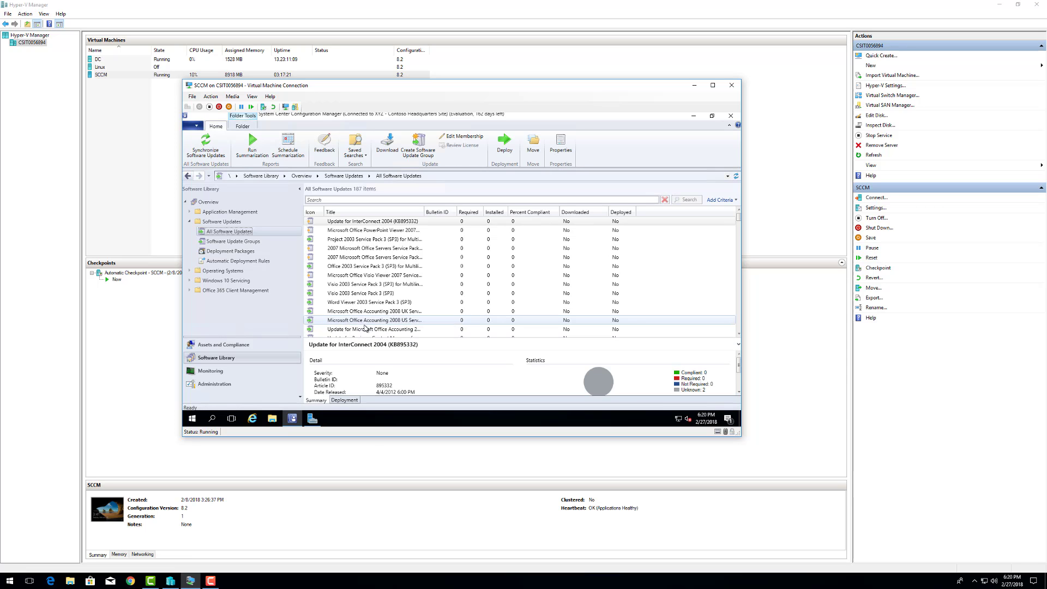
click(371, 222)
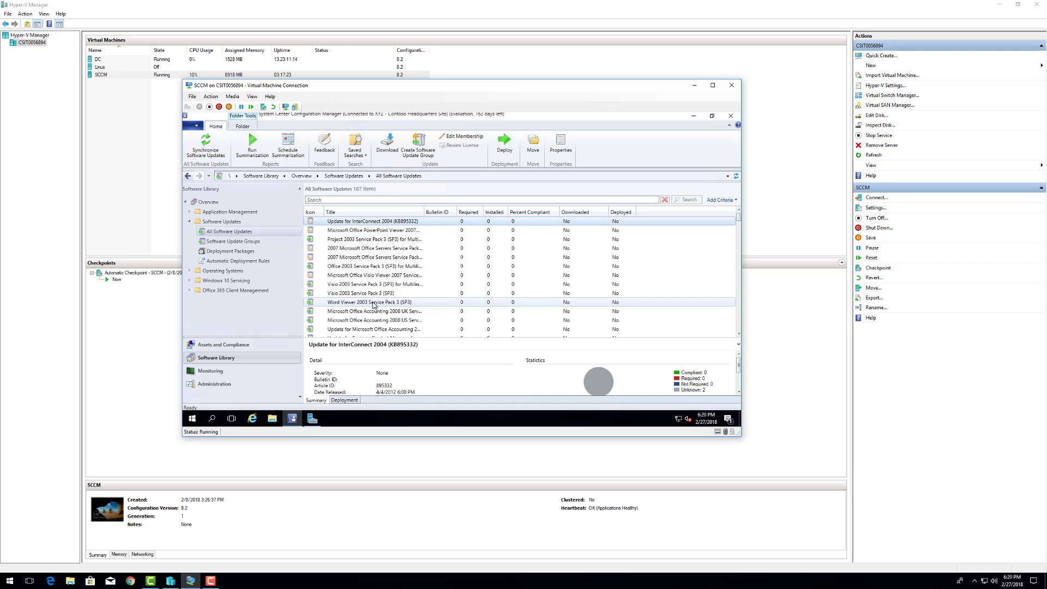
shift+click(374, 303)
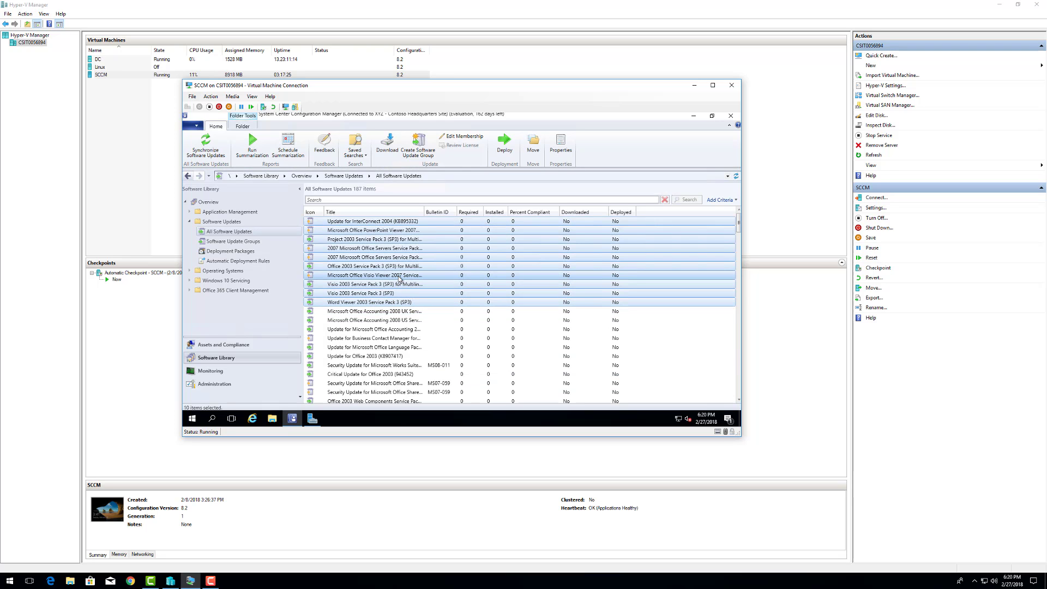
right_click(399, 278)
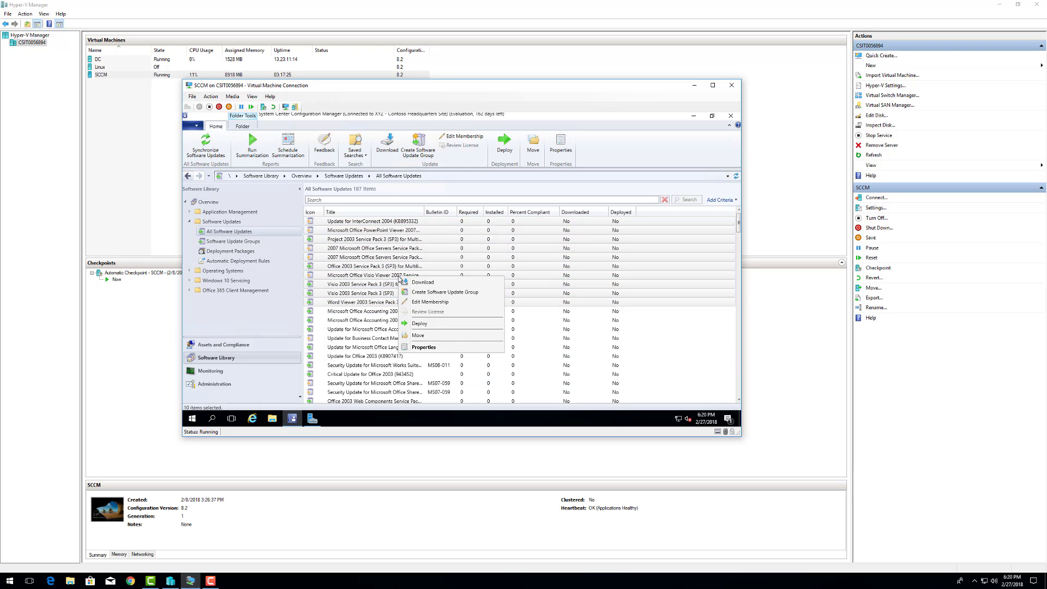
click(450, 294)
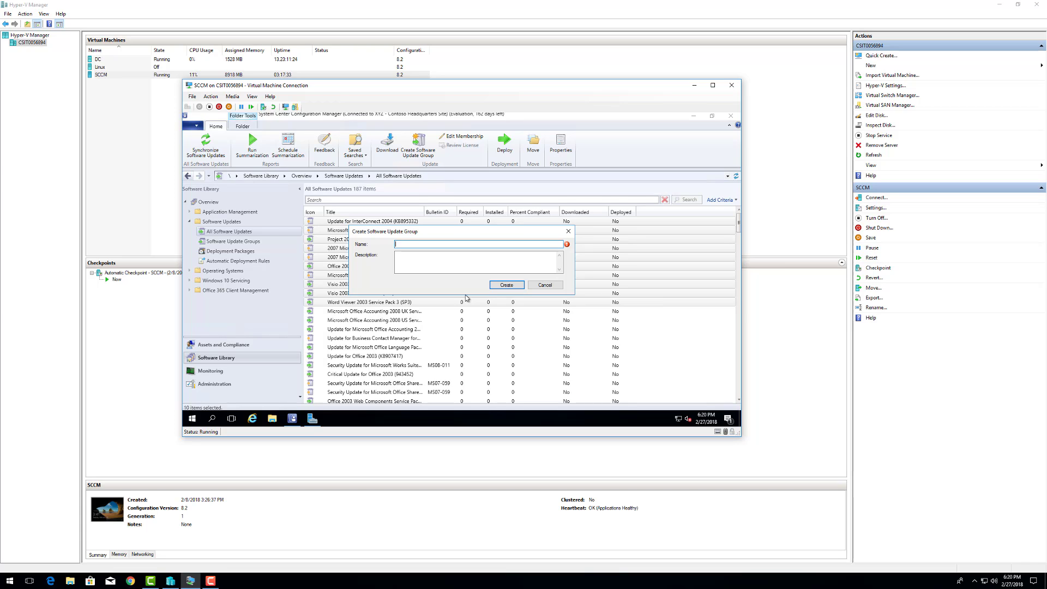
text(Group 1)
click(507, 285)
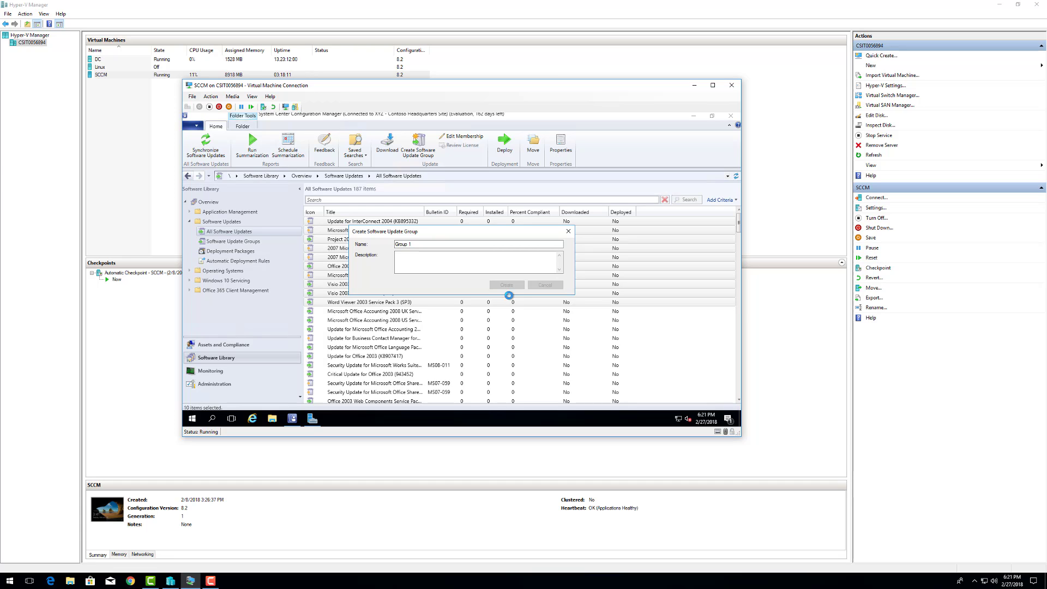
- Delete the second, duplicate Group 1 entry from the software update groups
click(232, 242)
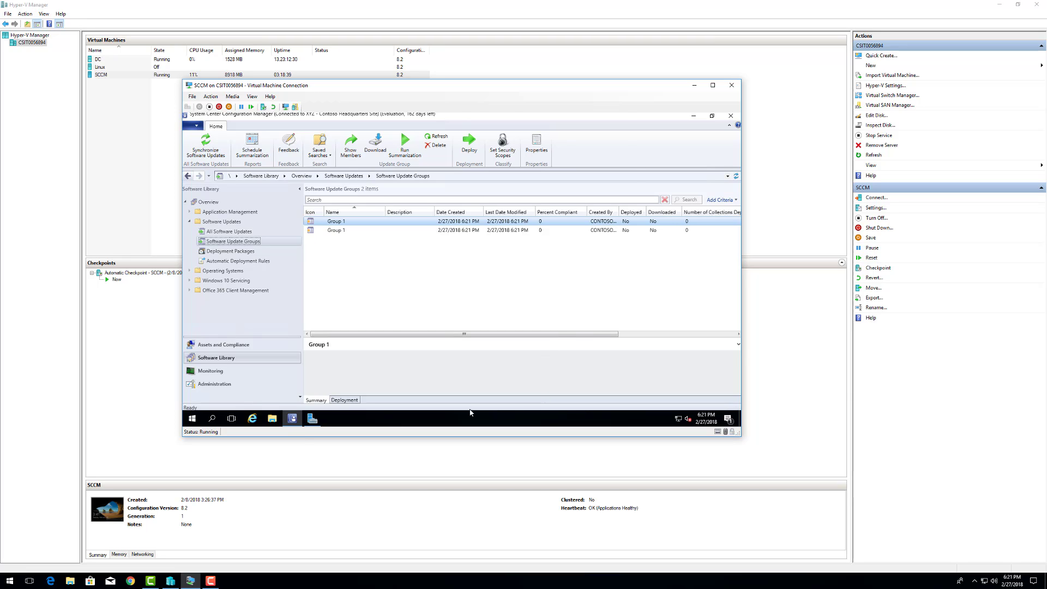
mouse_move(312, 419)
click(210, 581)
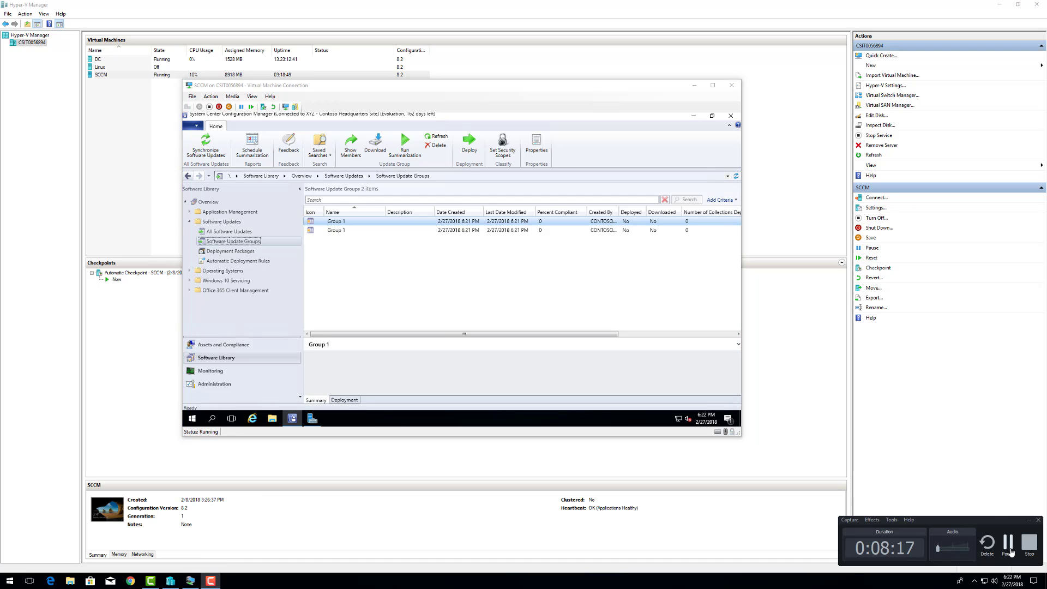
click(1009, 546)
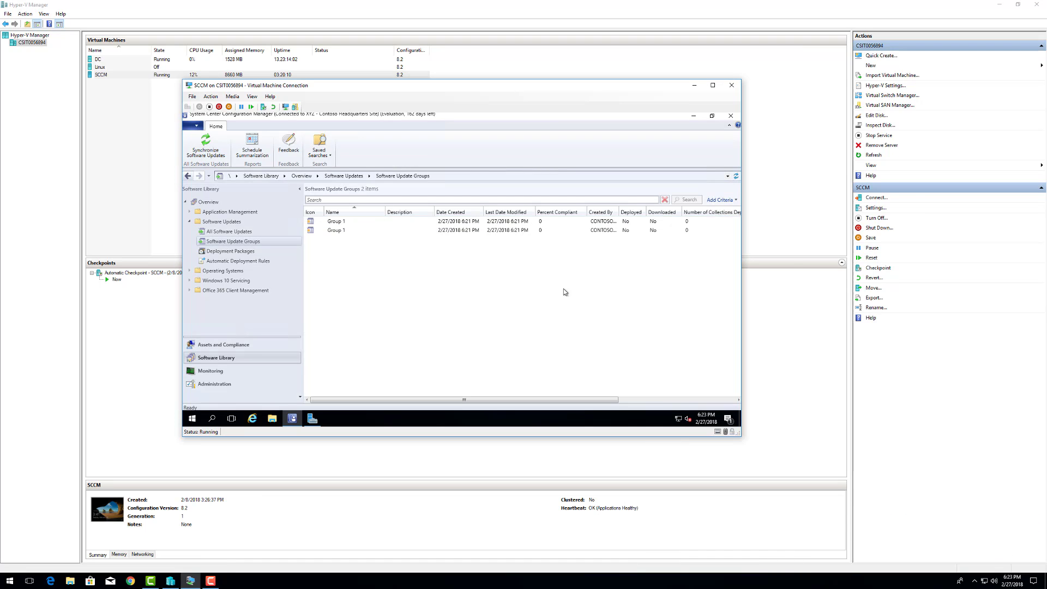
click(368, 230)
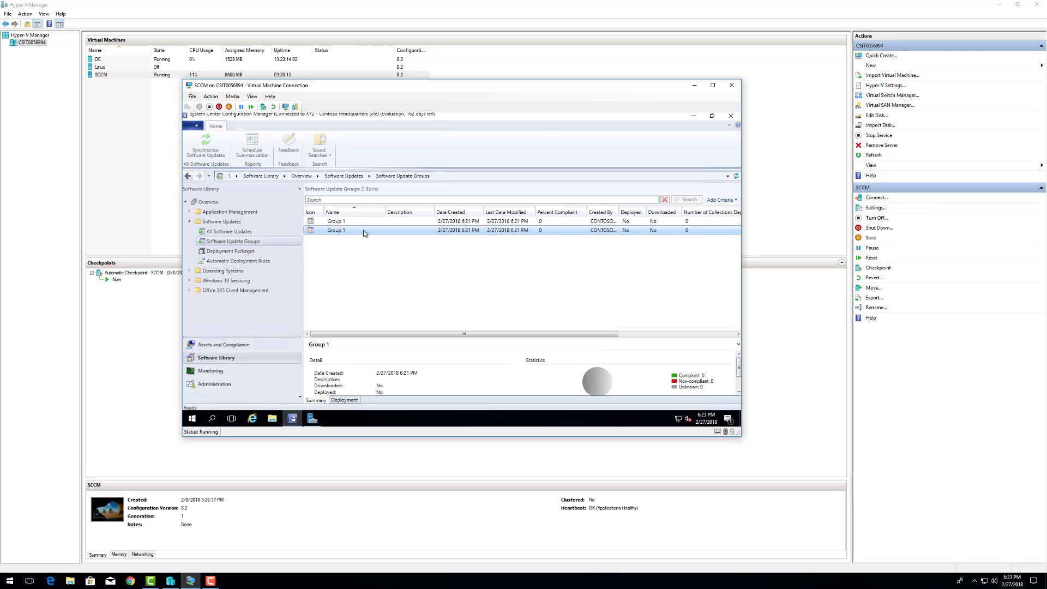
right_click(364, 231)
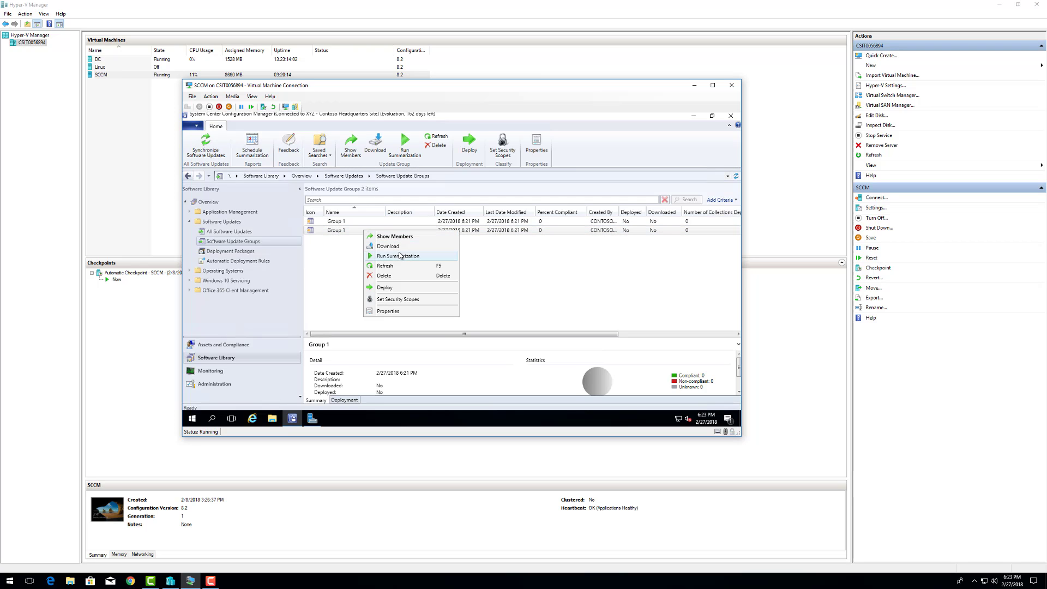
click(395, 276)
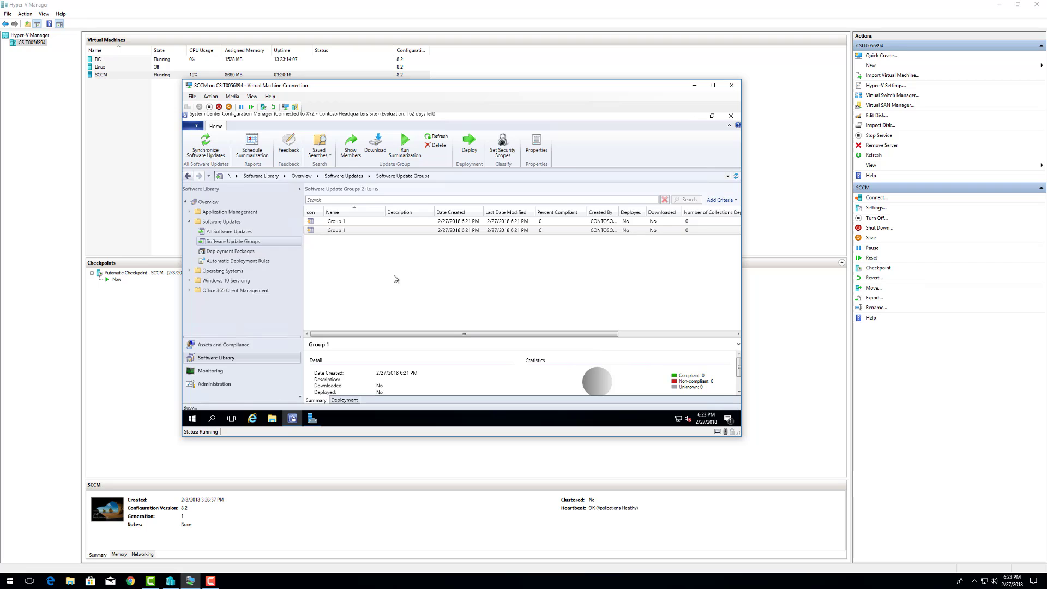
click(495, 301)
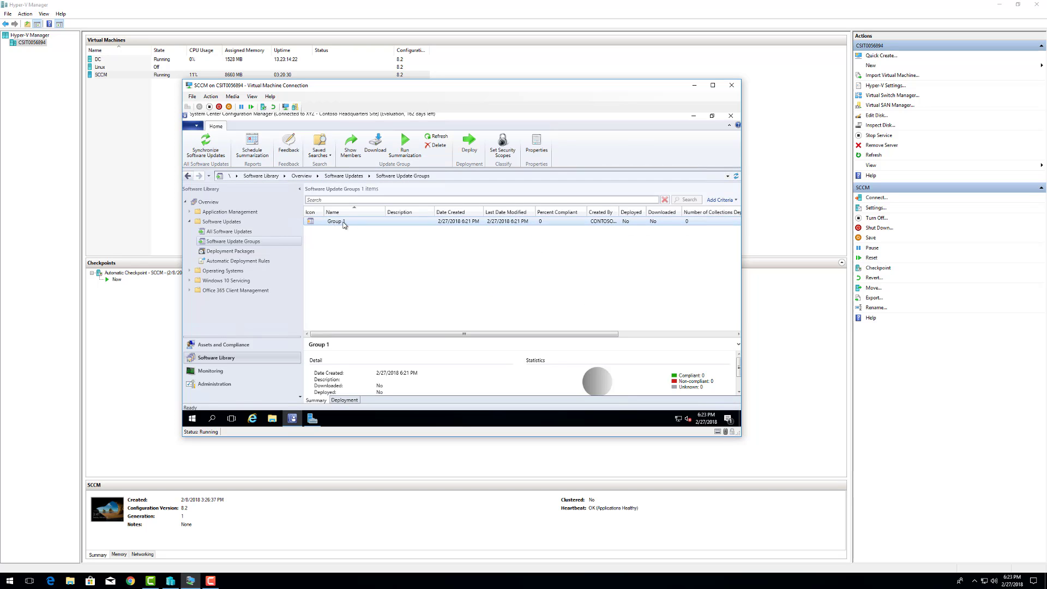
- Start a deployment of the Group 1 software update group and copy its suggested deployment name
click(207, 235)
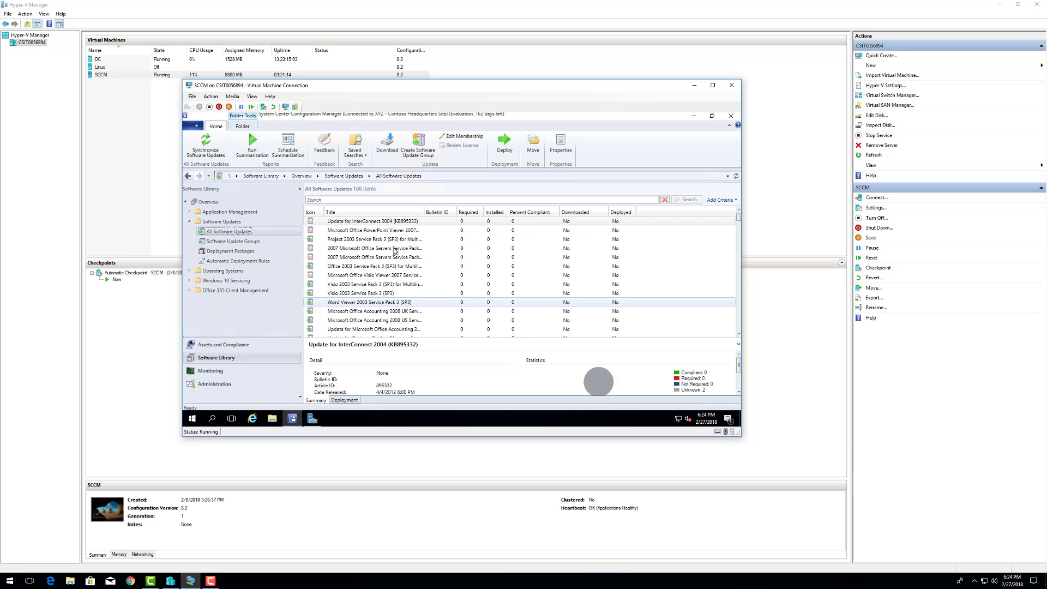
click(238, 242)
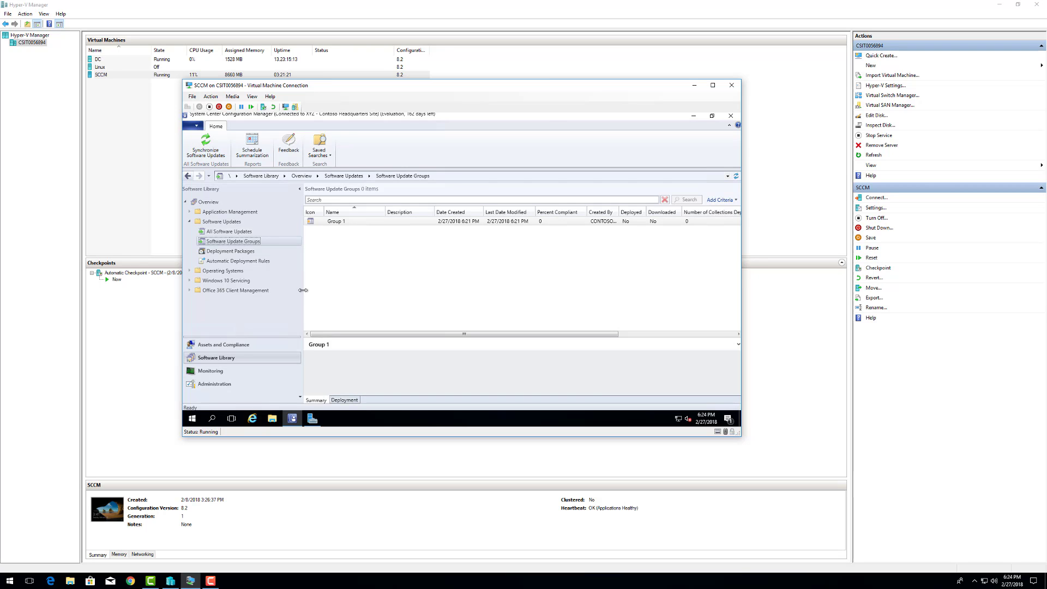
right_click(362, 222)
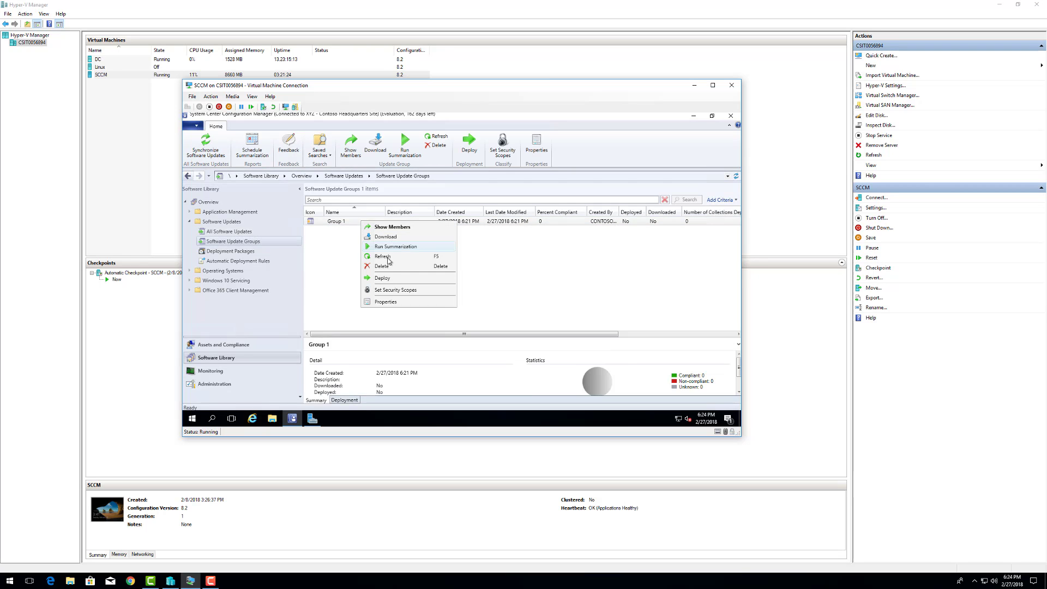
click(389, 279)
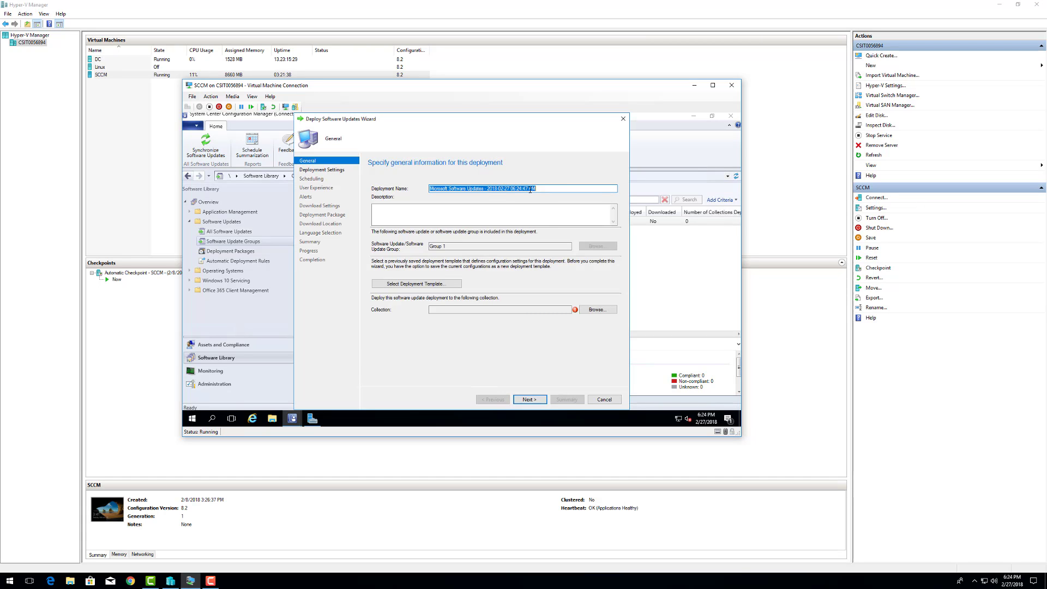
right_click(509, 190)
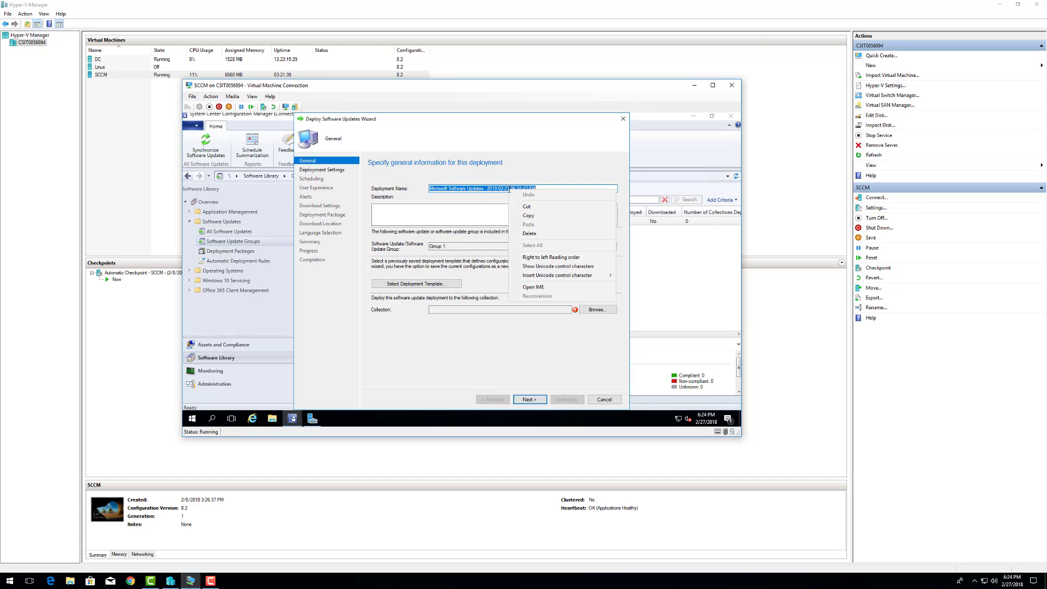
click(529, 216)
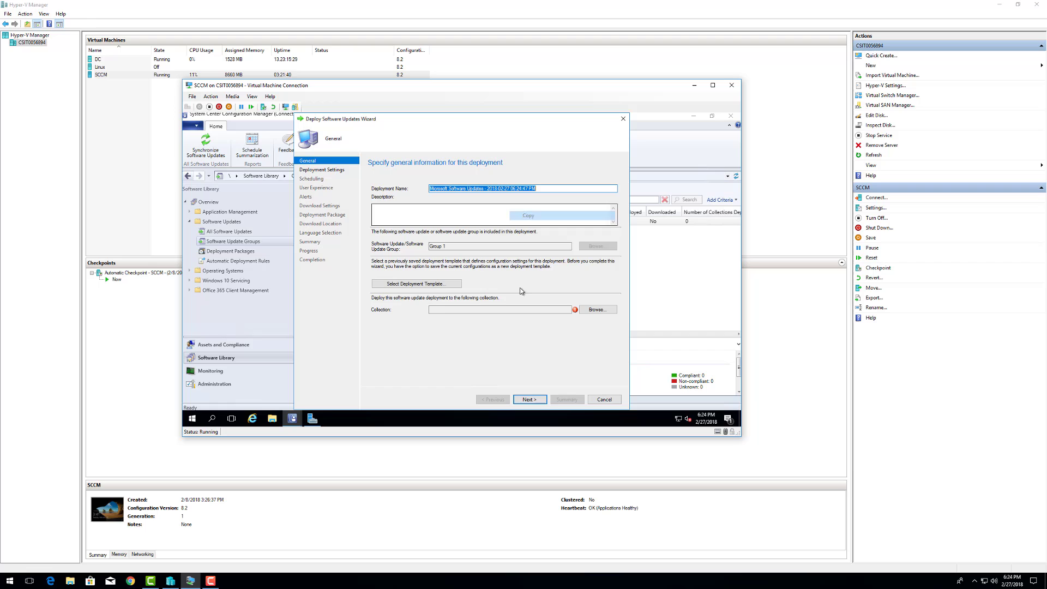
- Target the Group 1 deployment at the All Systems device collection and continue to the deployment settings
click(598, 309)
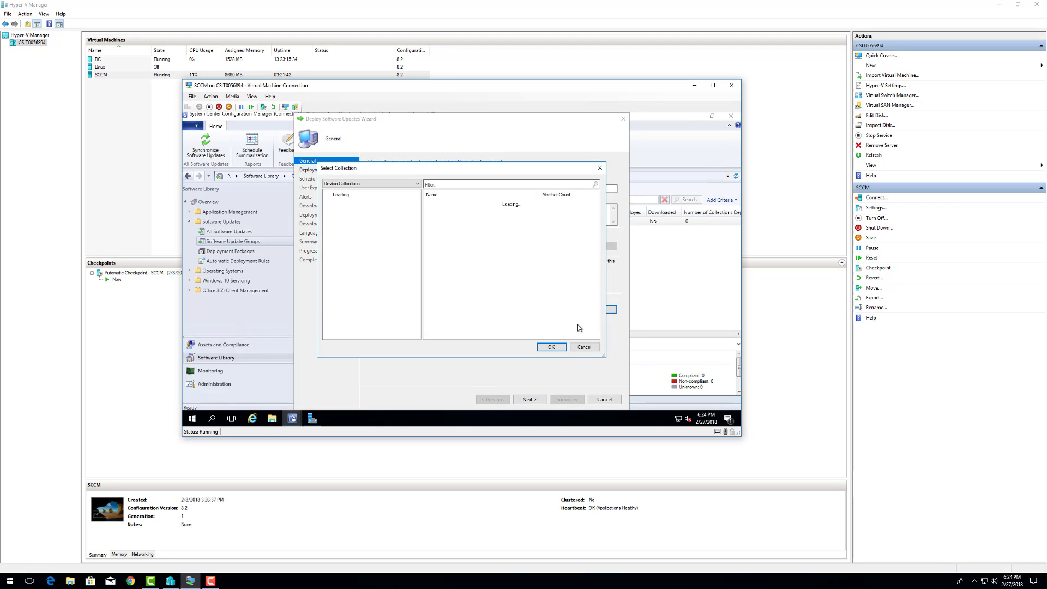
click(450, 217)
click(551, 346)
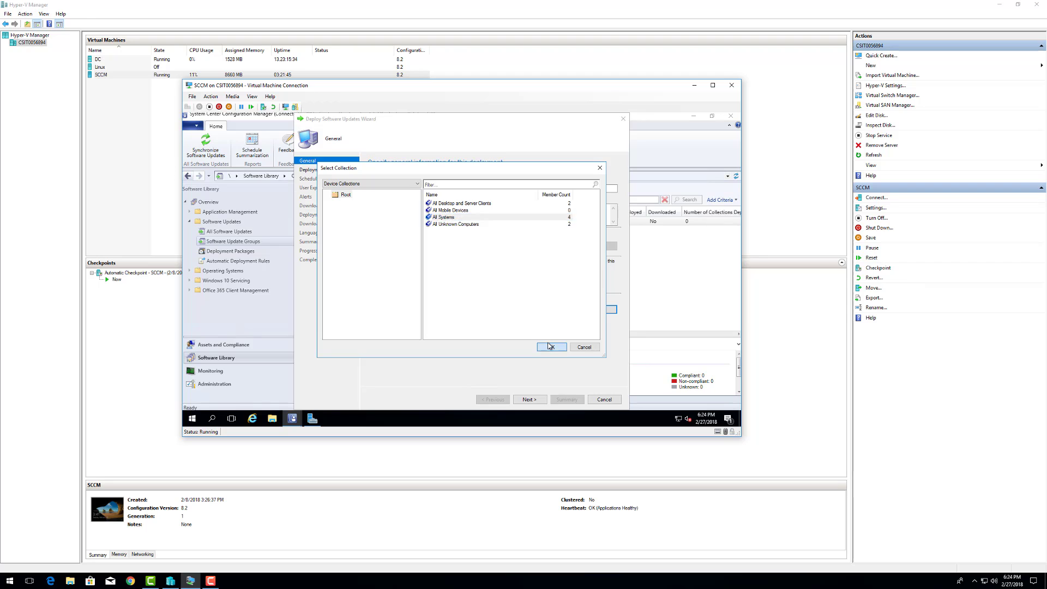
click(535, 400)
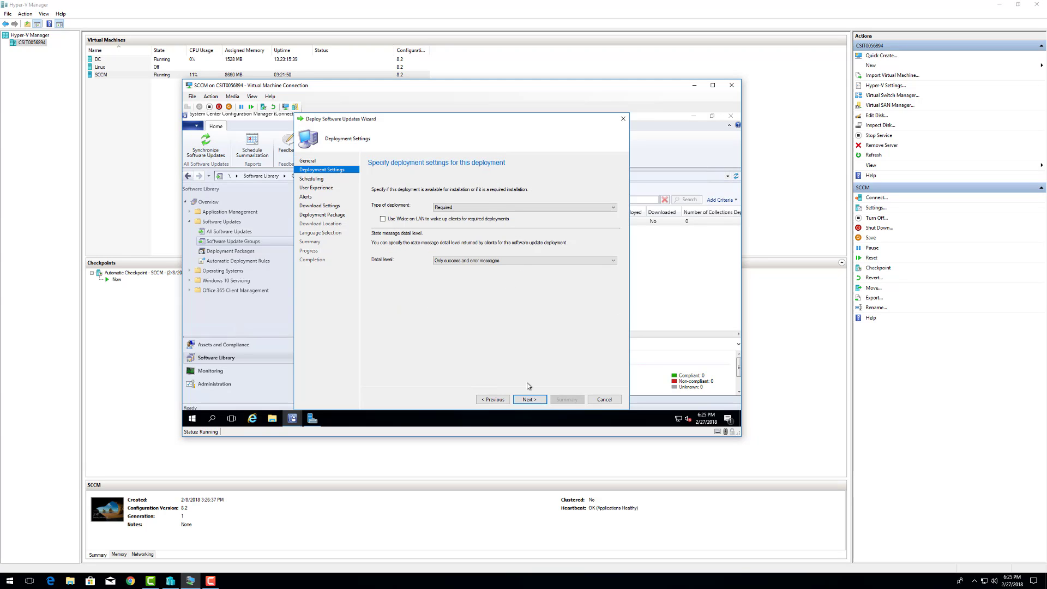
- Enable Wake-on-LAN to wake up clients for the required deployment, keeping the Required type and the default detail level
click(527, 401)
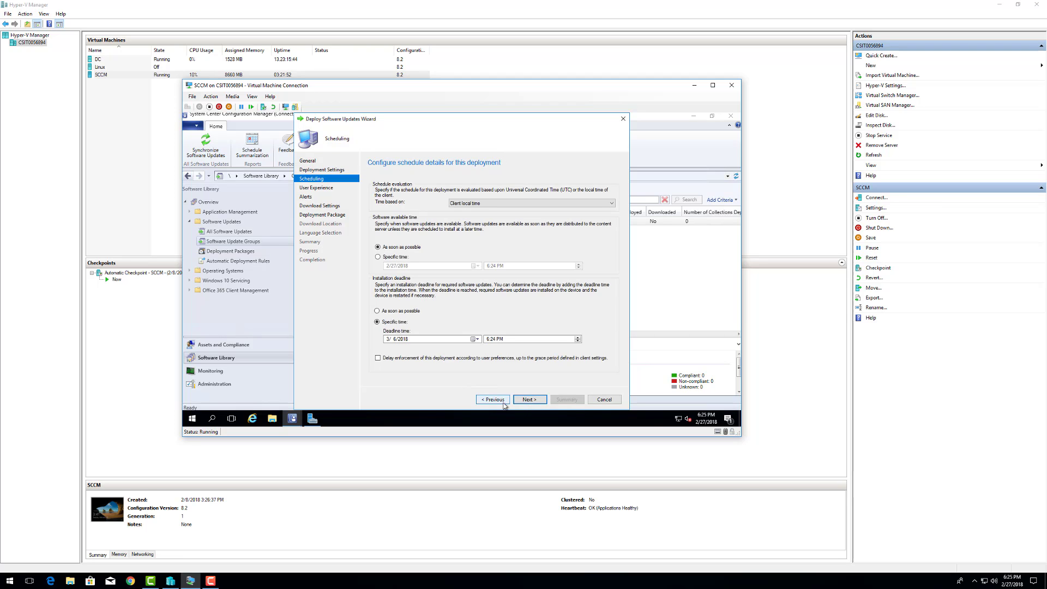
click(501, 402)
click(382, 220)
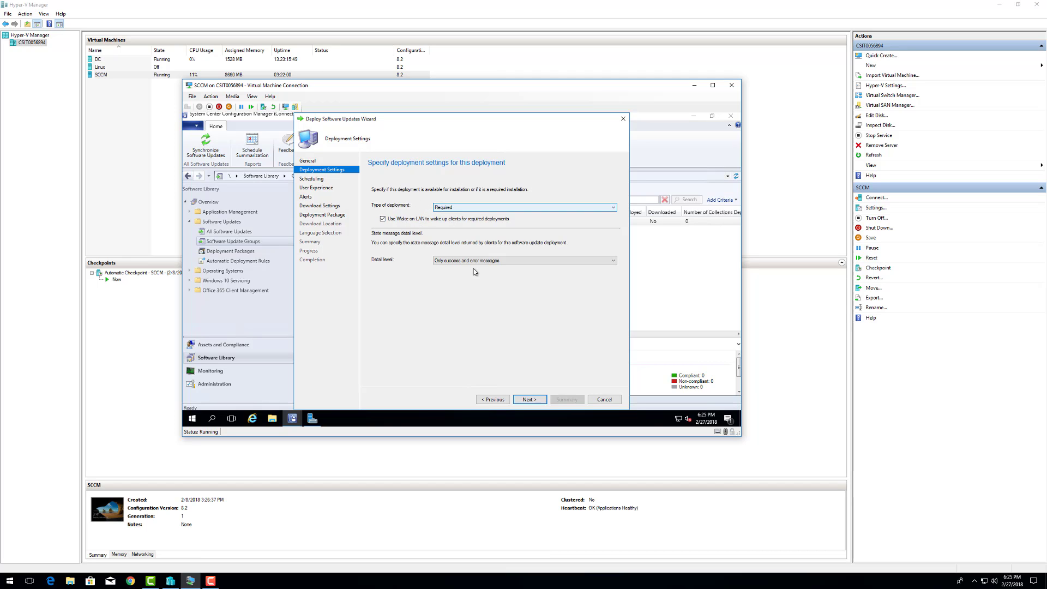
click(527, 404)
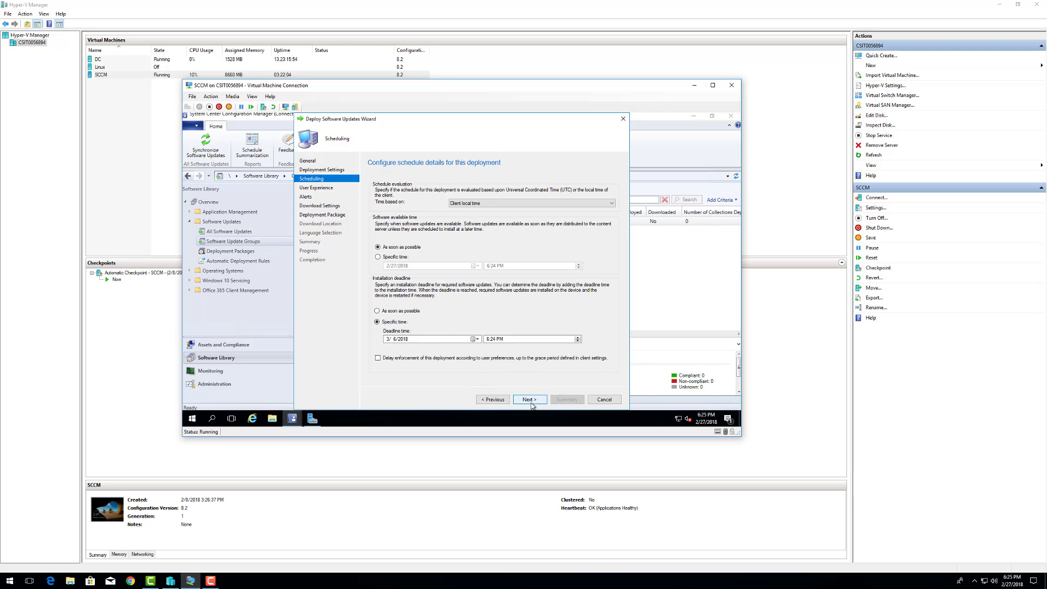
- Allow update installation and system restart outside the maintenance window, suppress restarts on servers, and keep the default schedule, alert and download settings
click(530, 400)
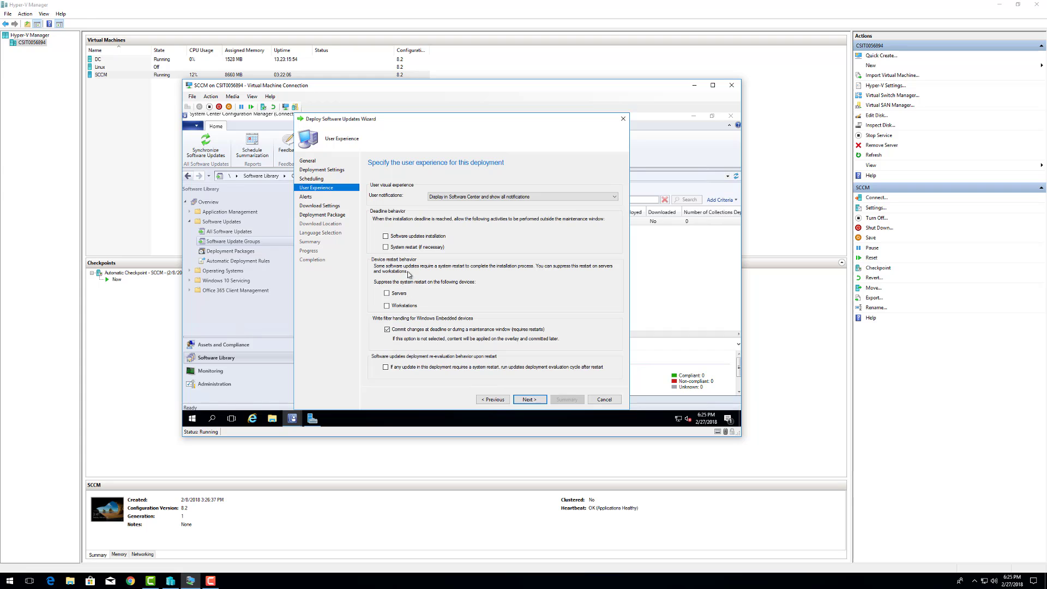
click(385, 235)
click(386, 247)
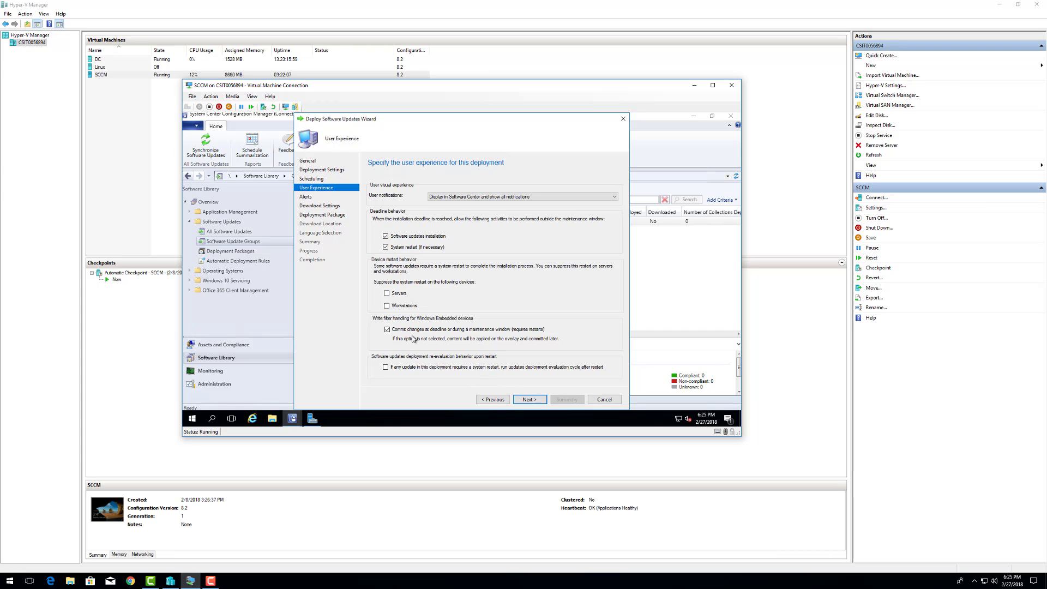
click(387, 293)
click(529, 400)
click(529, 400)
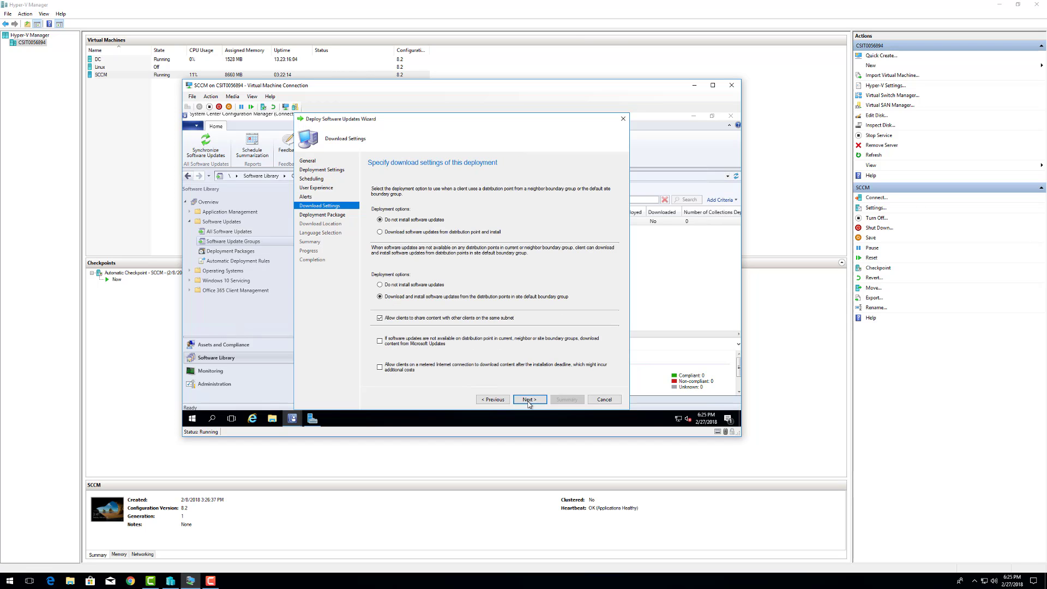
click(528, 400)
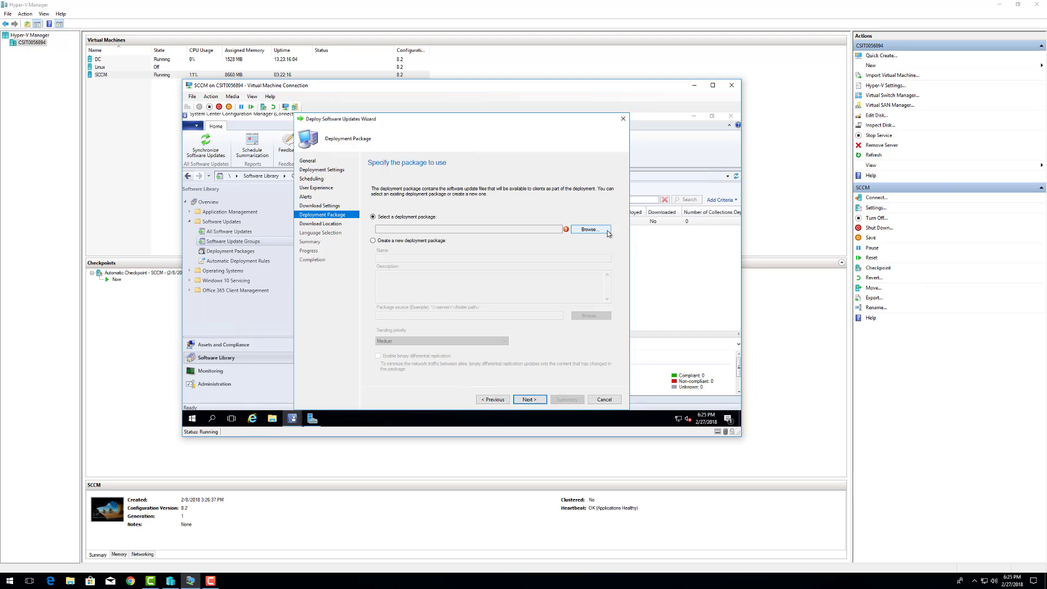
click(588, 230)
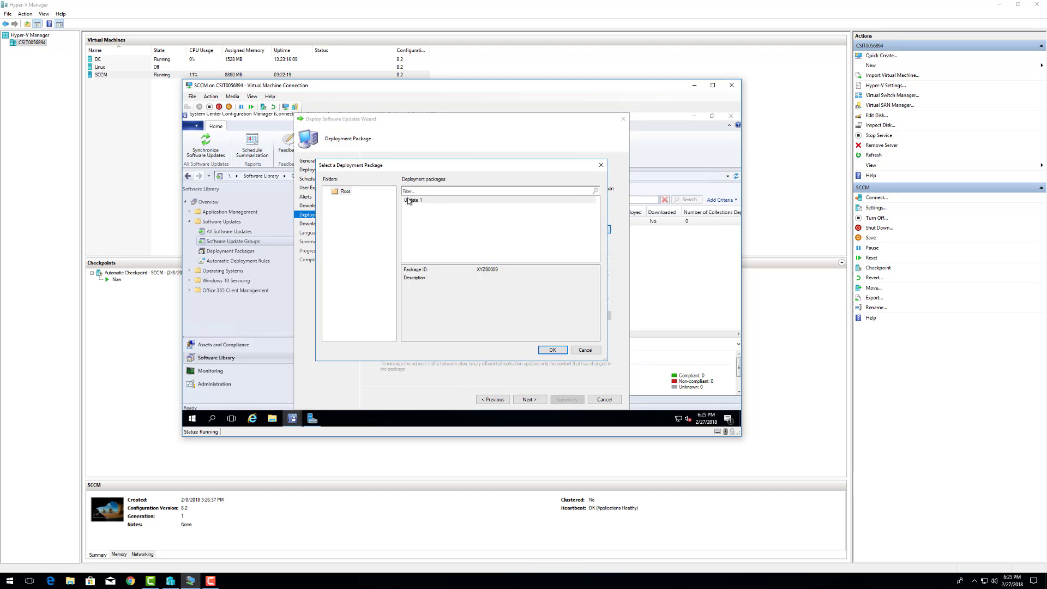
click(585, 350)
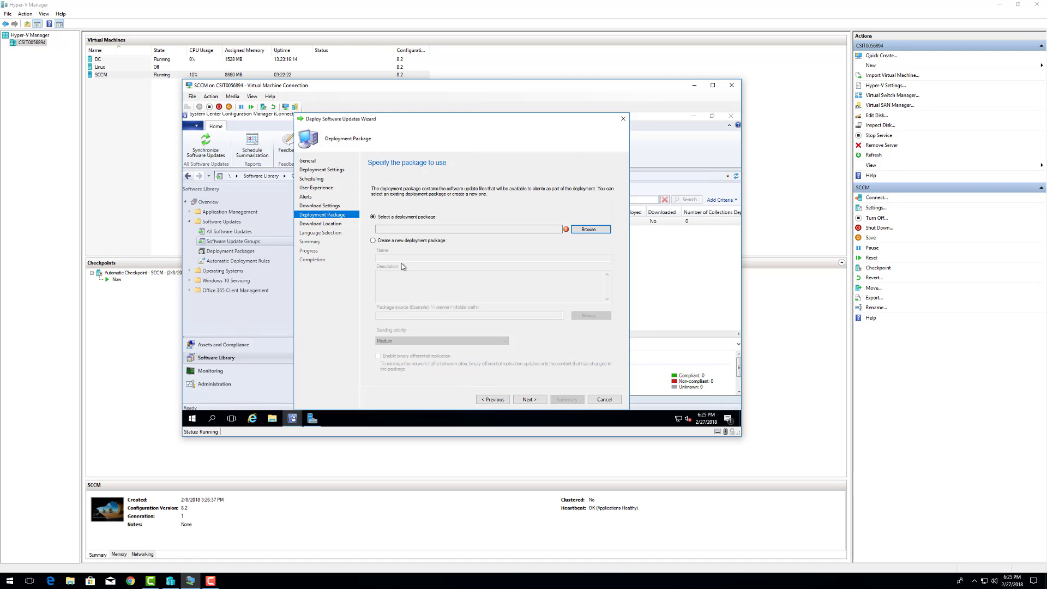
click(399, 242)
click(431, 259)
right_click(431, 260)
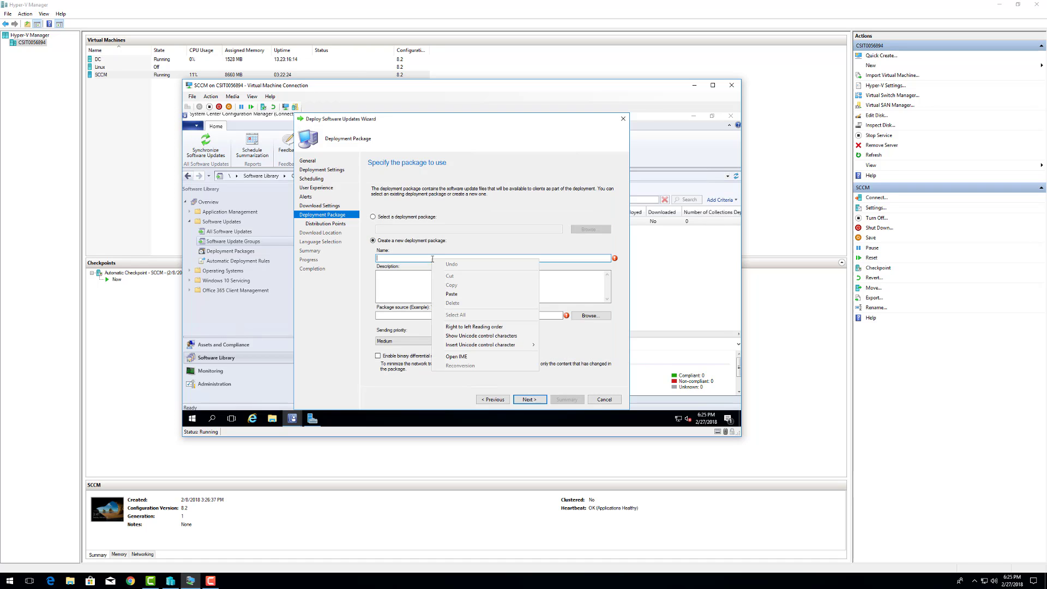
click(457, 294)
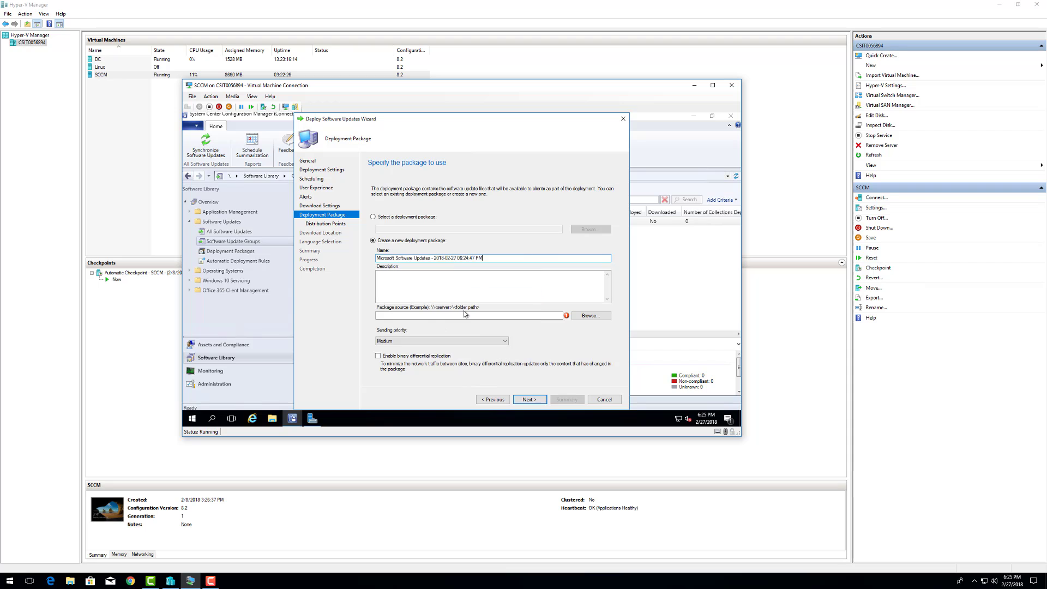
- Try to use \\sccm\SourceFiles\Updates\Manual as the new deployment package's source folder
click(535, 316)
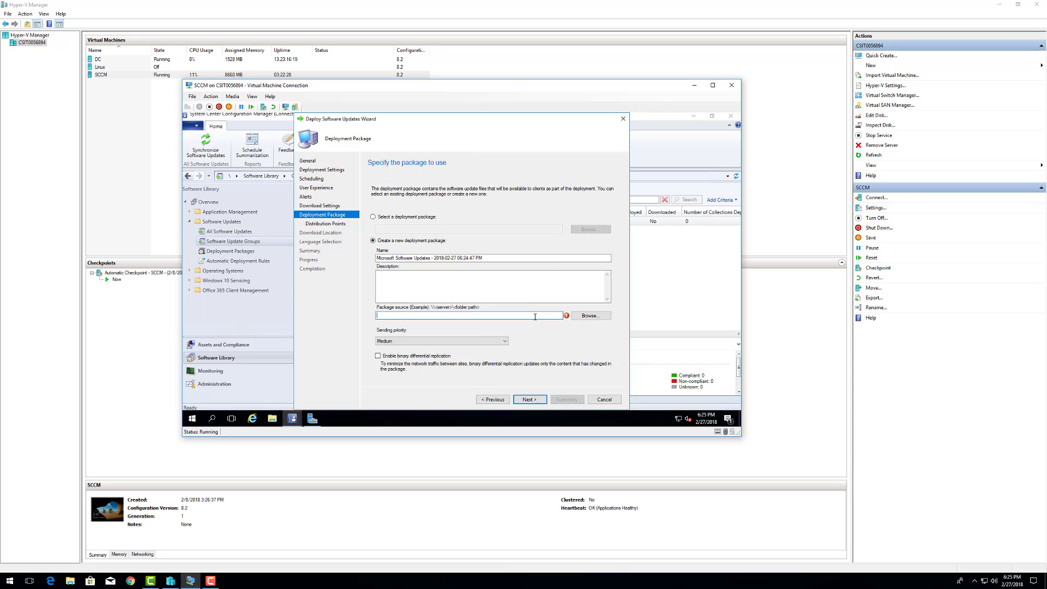
text(\\sccm\so)
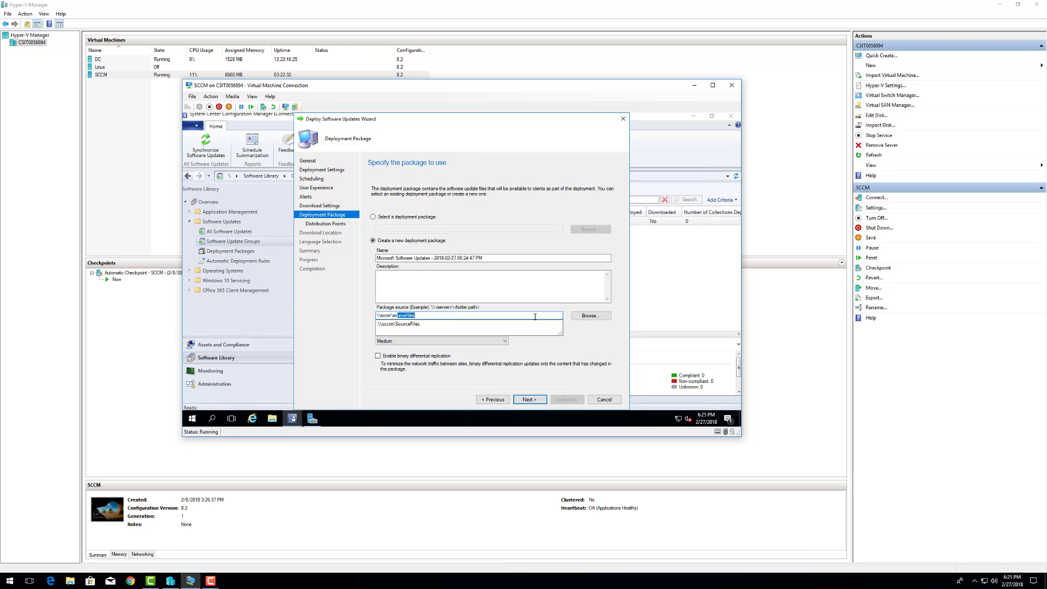
key(Down)
text(\)
text(Updates\)
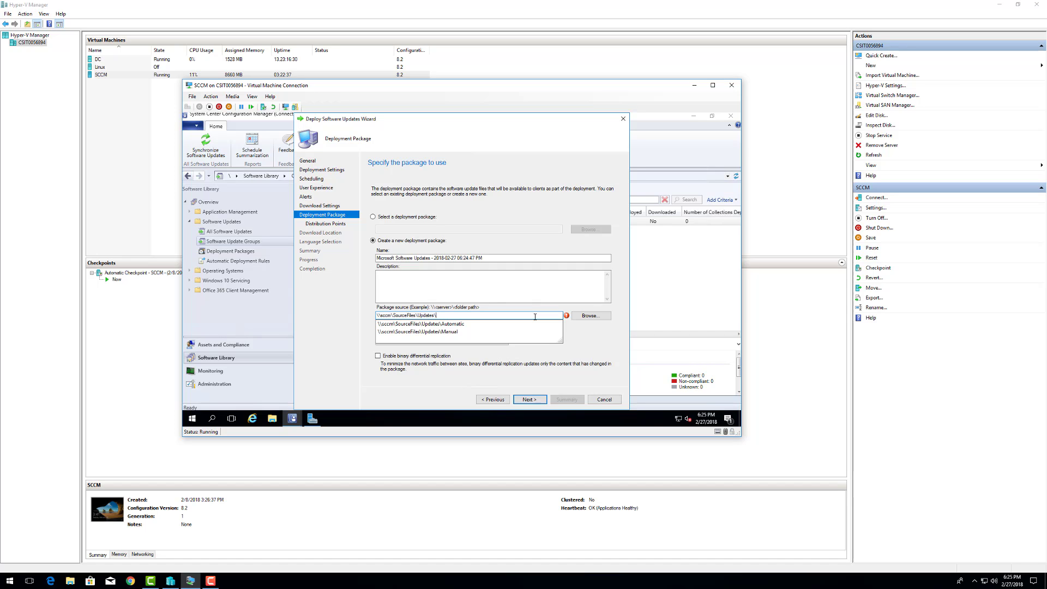
key(Down)
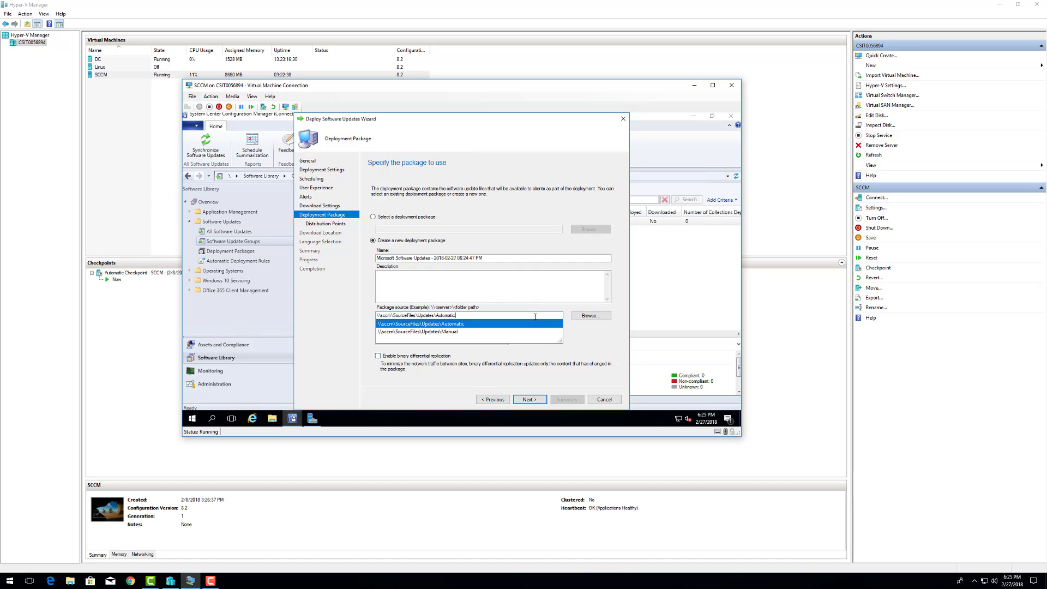
key(Down)
key(Return)
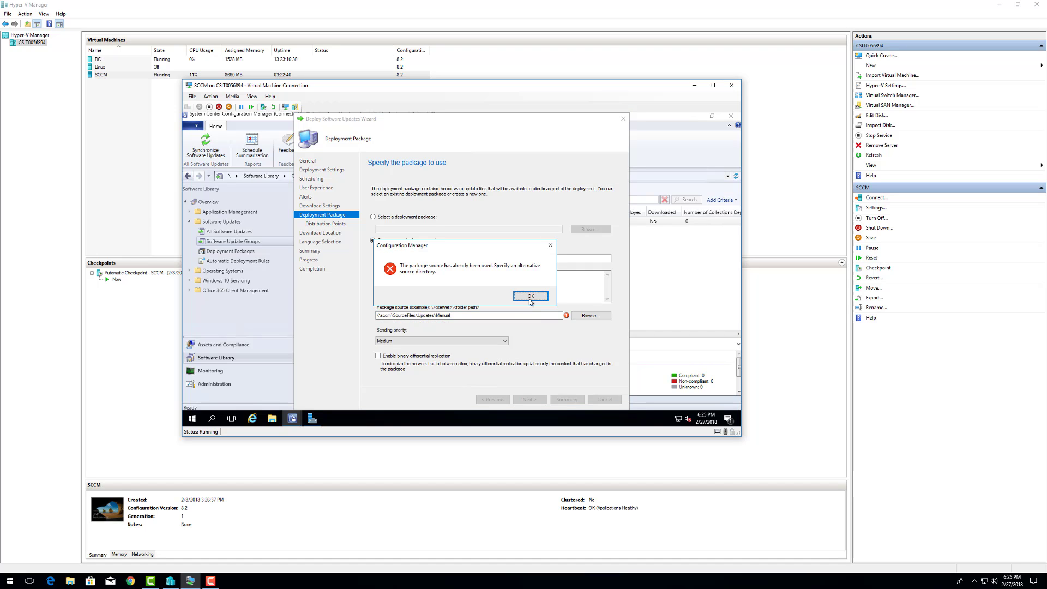
click(530, 297)
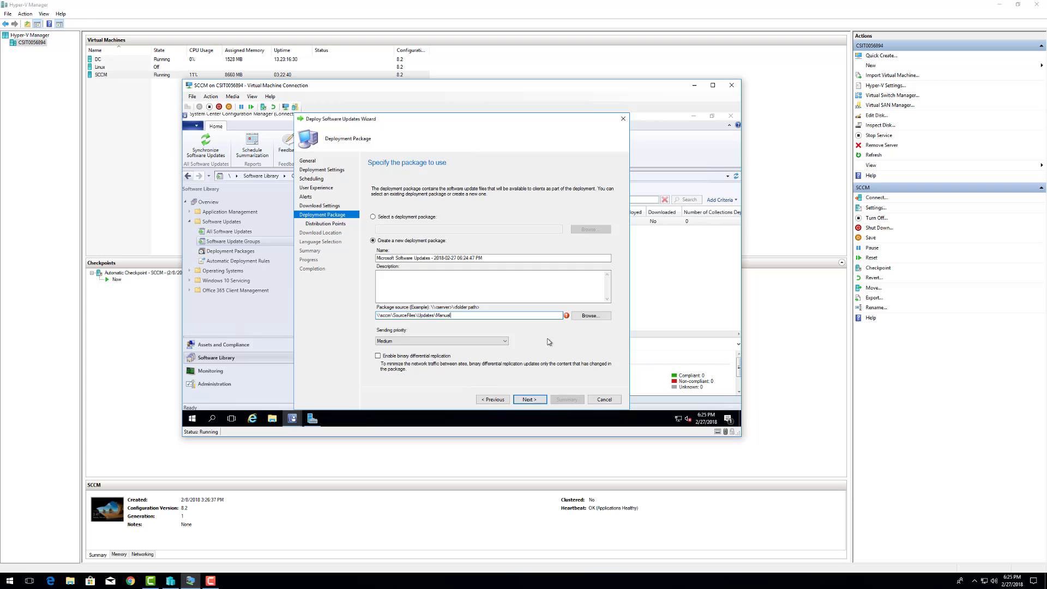
click(536, 399)
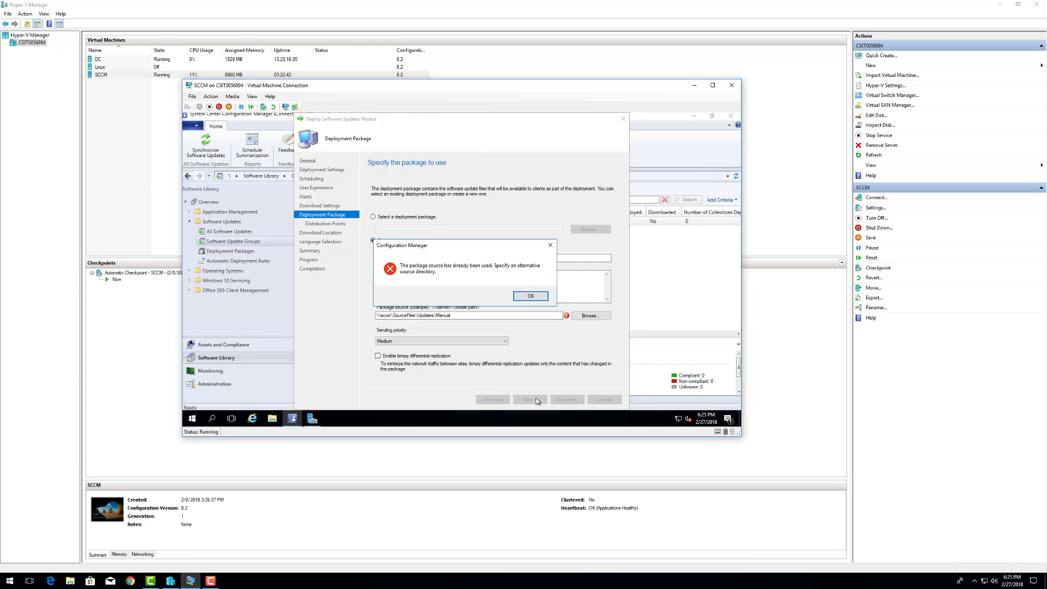
click(530, 298)
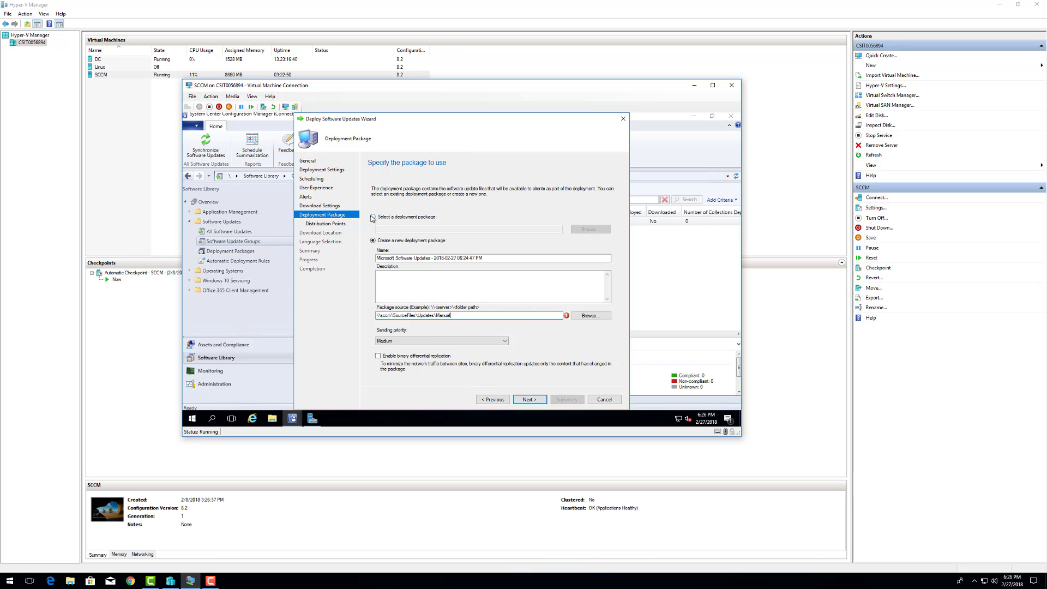
- Select the existing deployment package Update 1 for the deployment instead of a new package
click(373, 217)
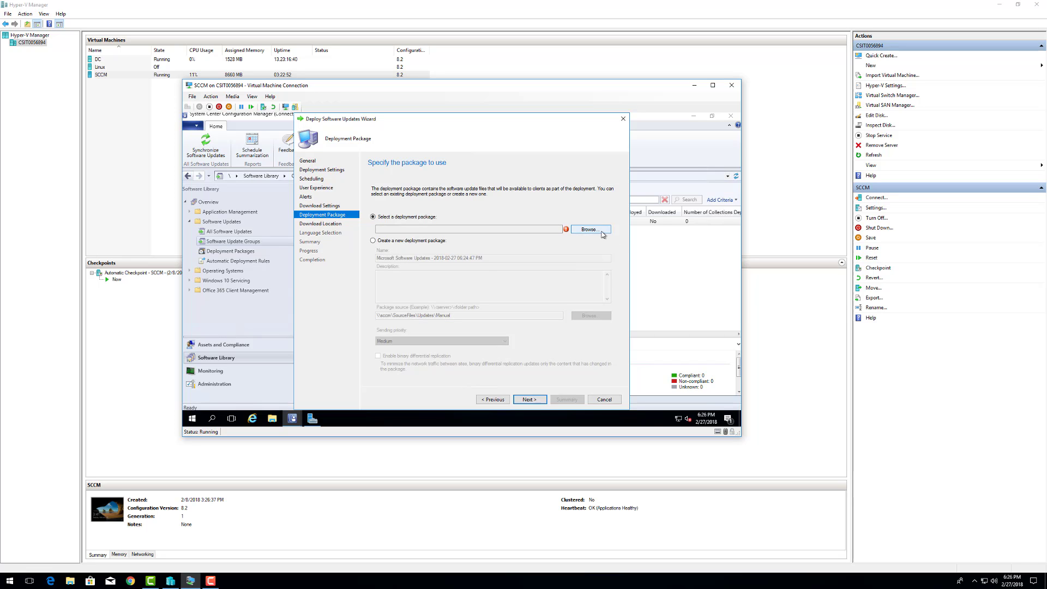
click(591, 229)
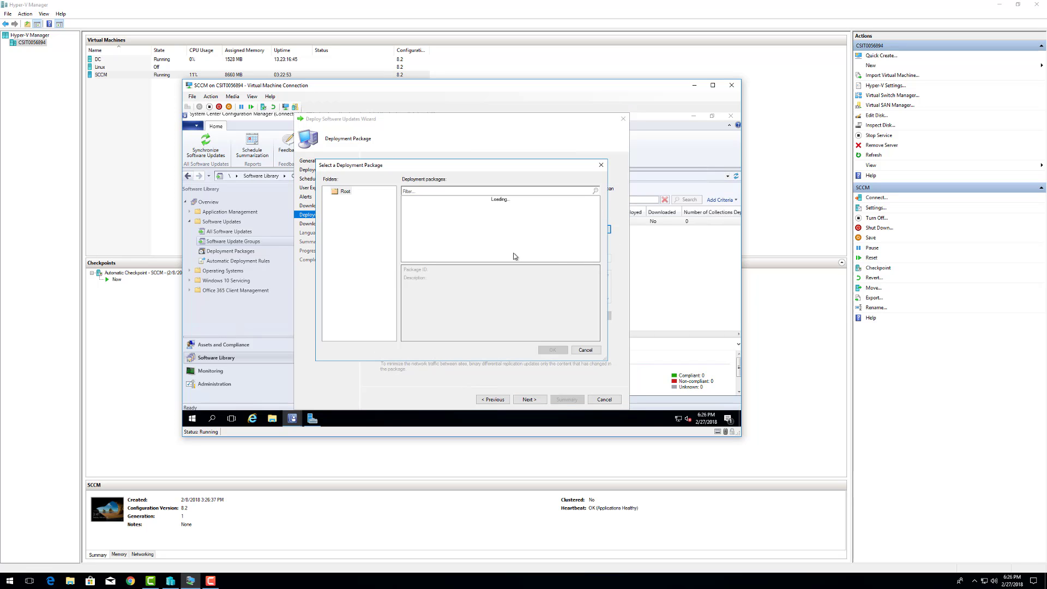
click(418, 201)
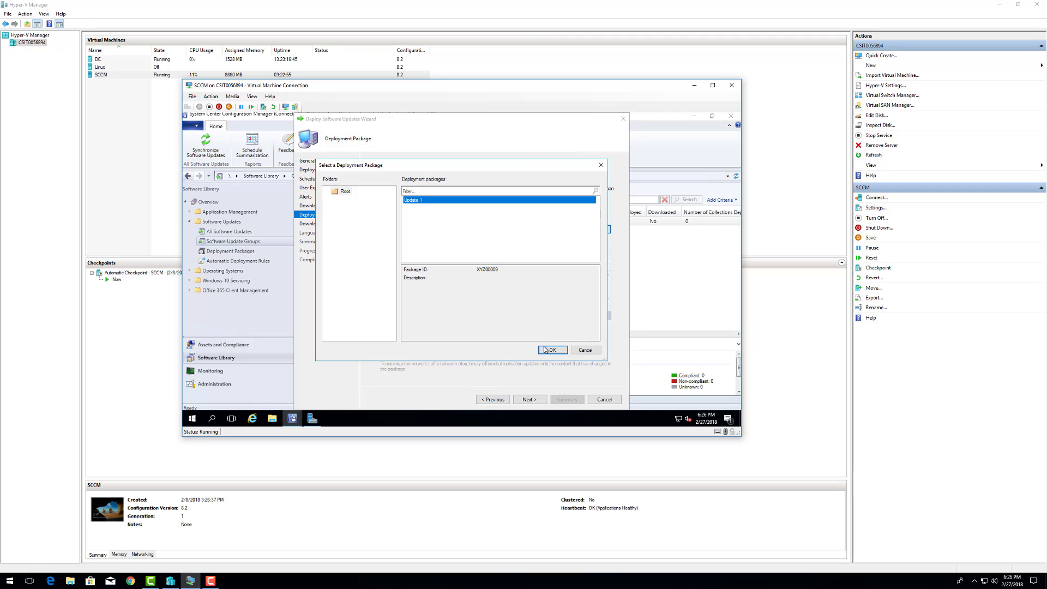
click(545, 349)
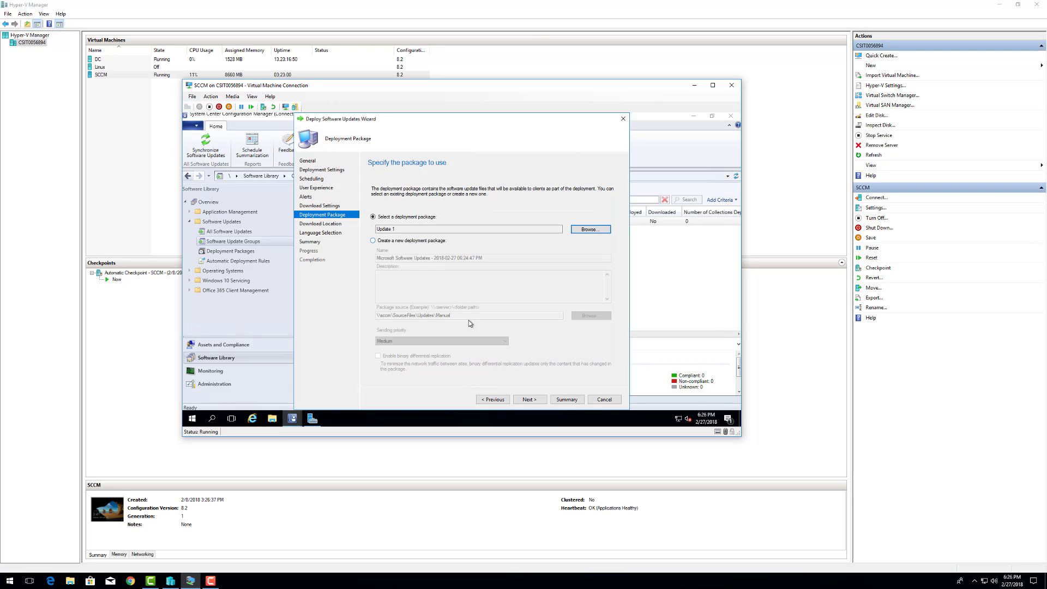
- Keep downloading the updates from the Internet in English, and confirm the summary to start the Group 1 deployment
click(526, 400)
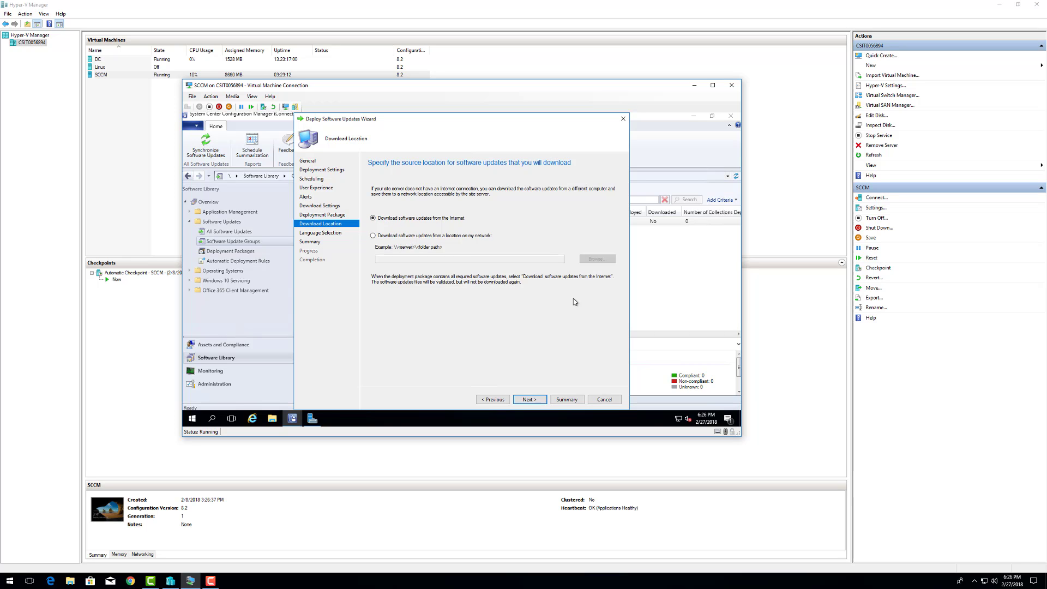
click(528, 401)
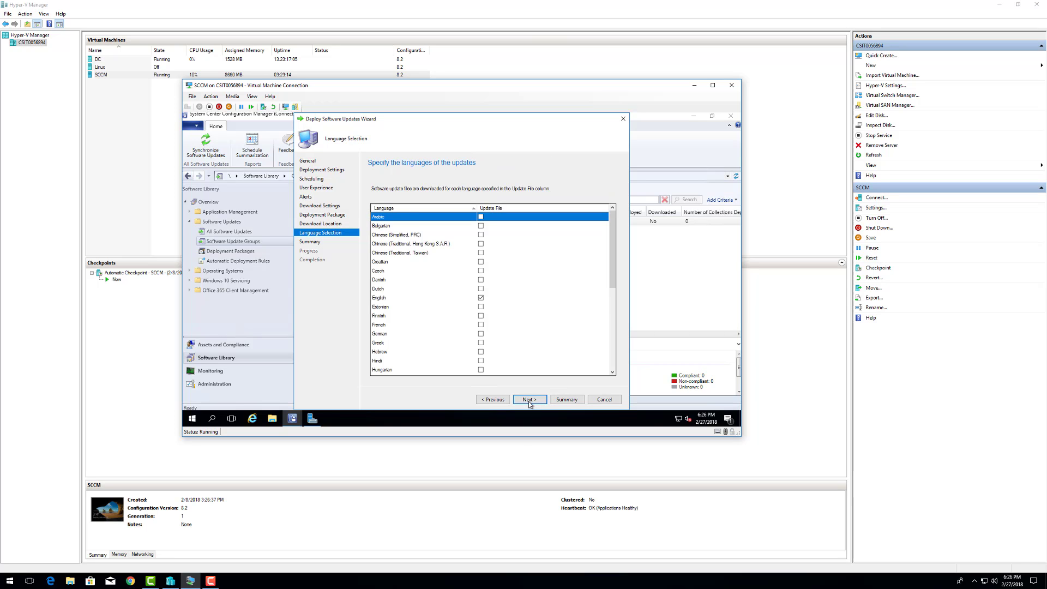
click(529, 402)
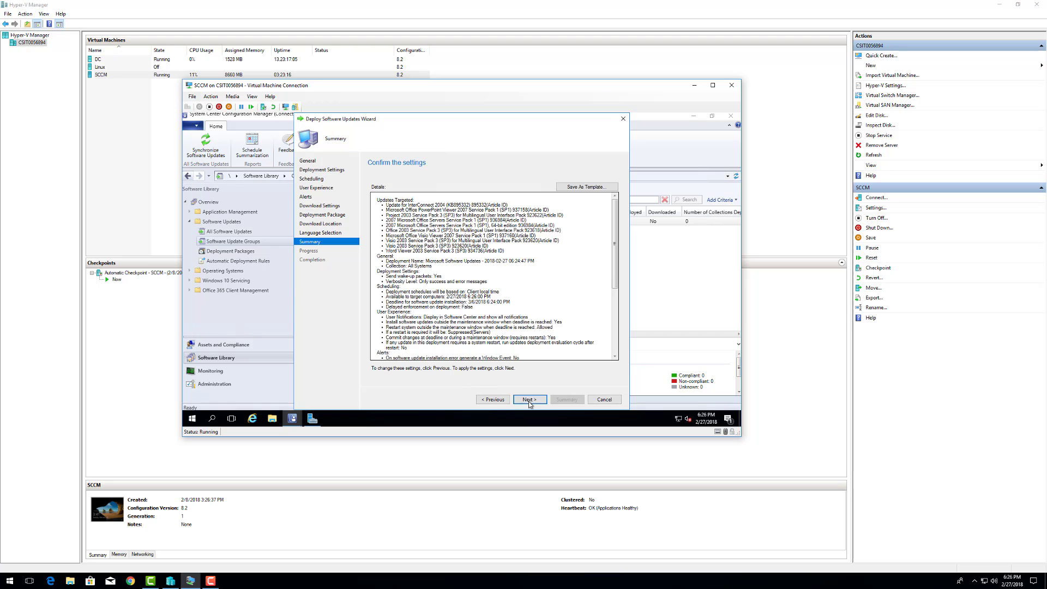
click(528, 401)
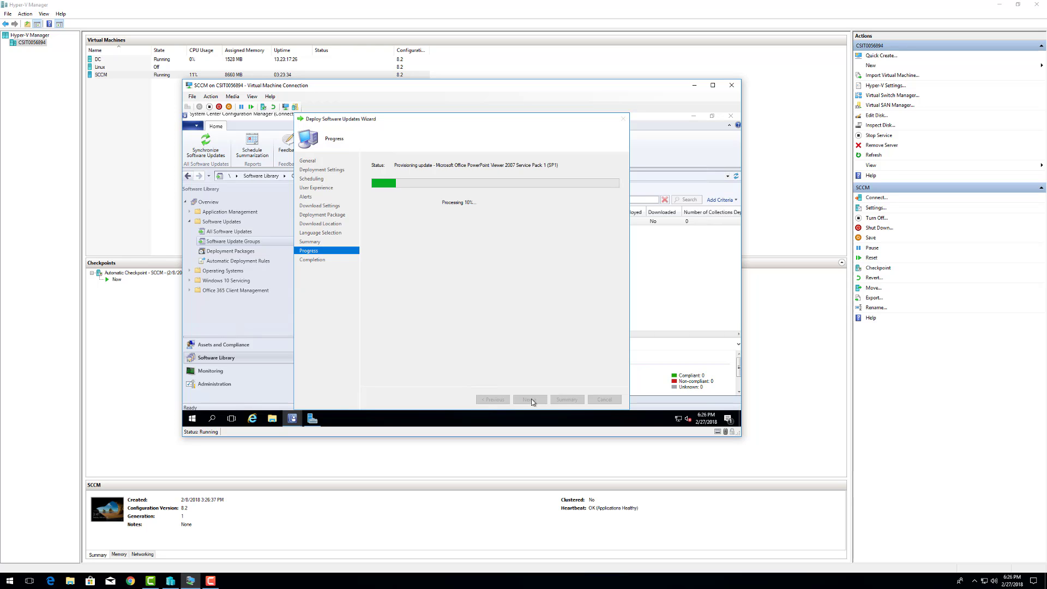
click(211, 580)
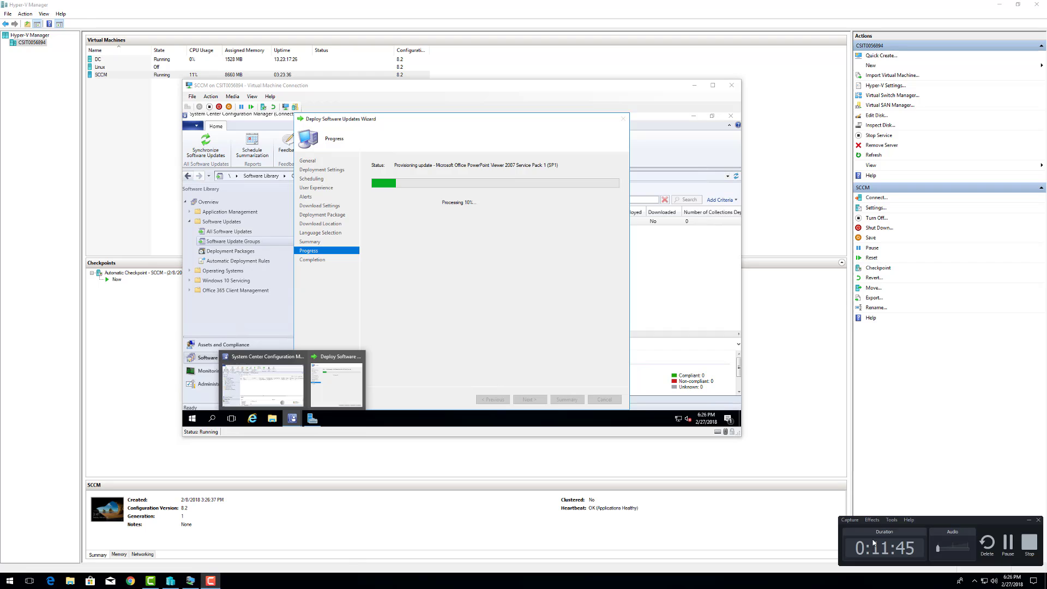
click(1012, 548)
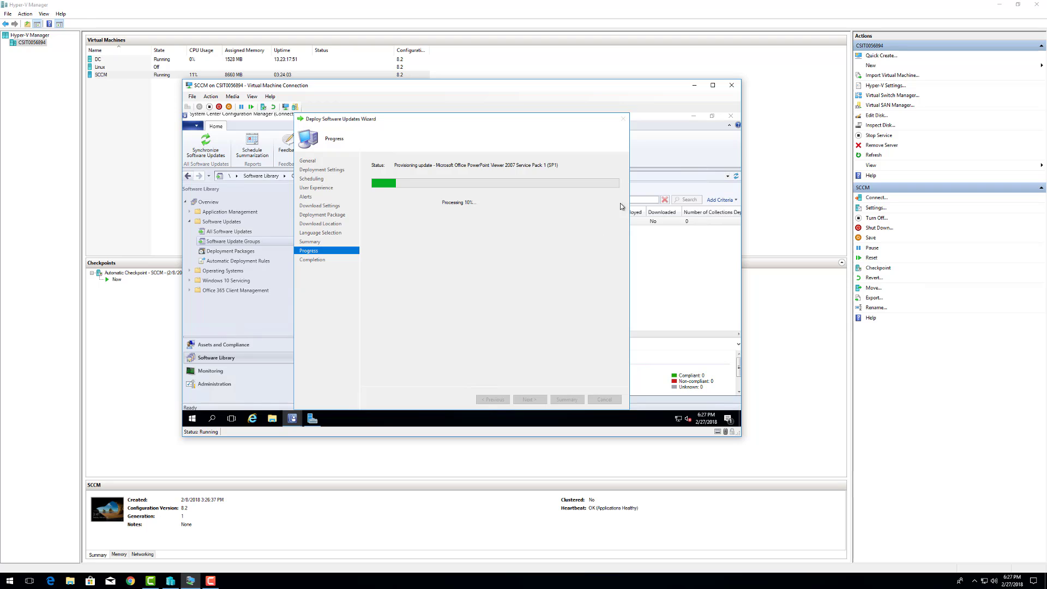
click(210, 580)
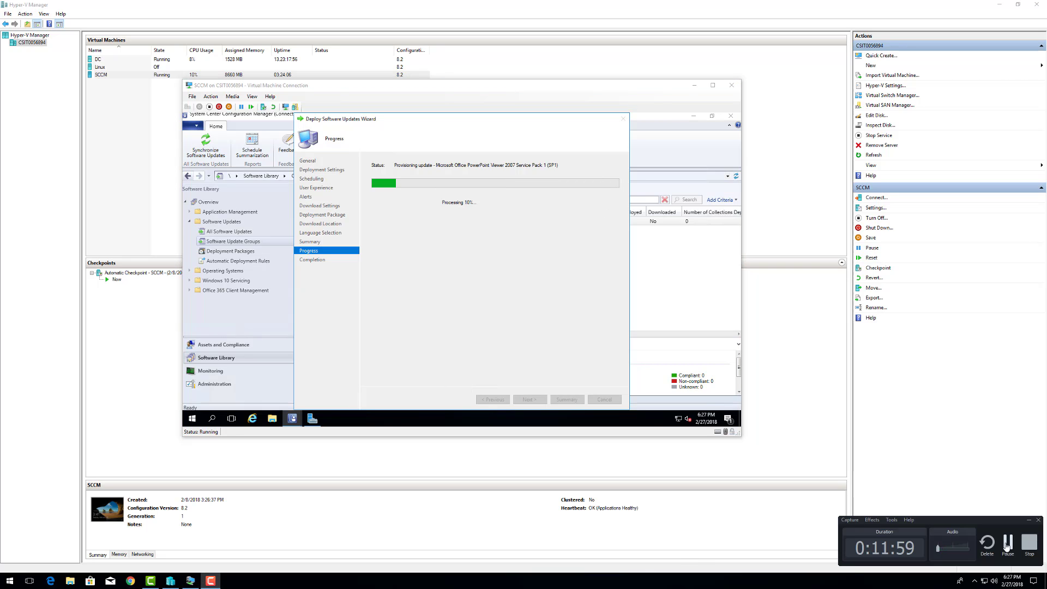
click(1008, 544)
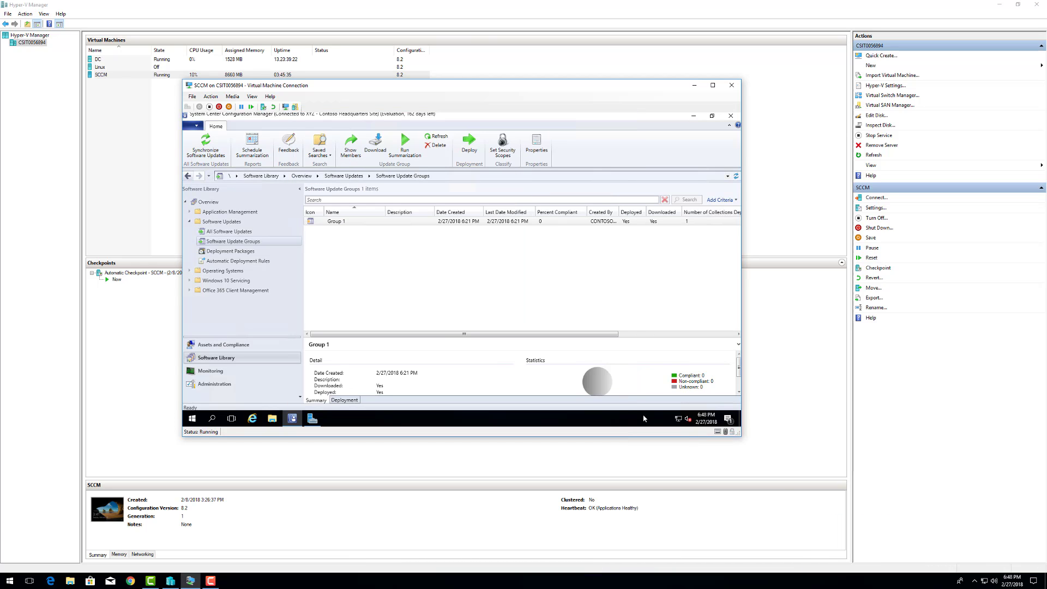
- Show the list of deployment packages in the software library
click(245, 254)
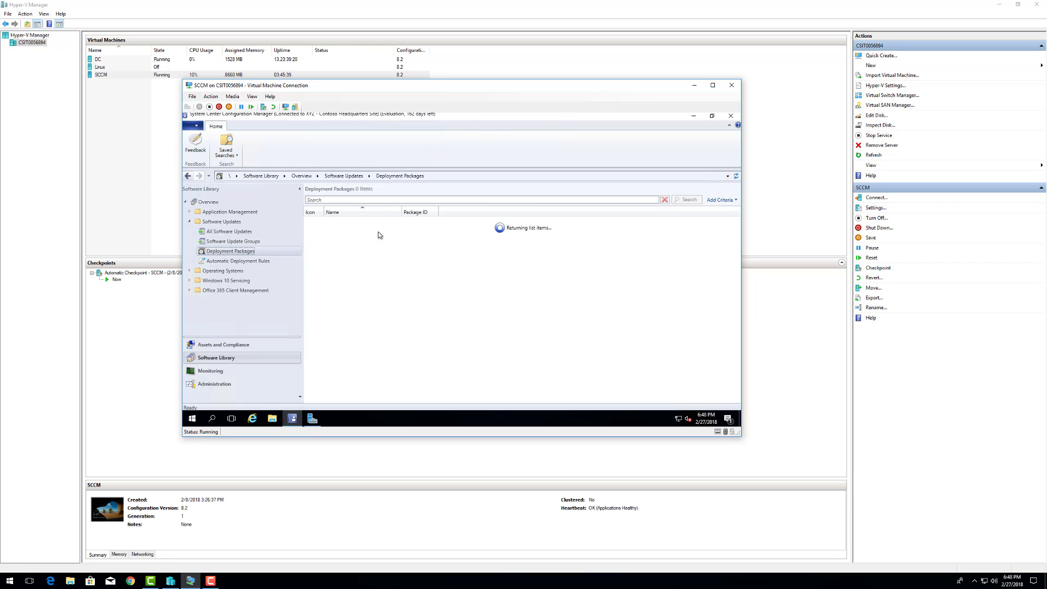
- Review Group 1 in the software update groups, the Update 1 deployment package, the automatic deployment rules, and the list of all software updates
click(232, 241)
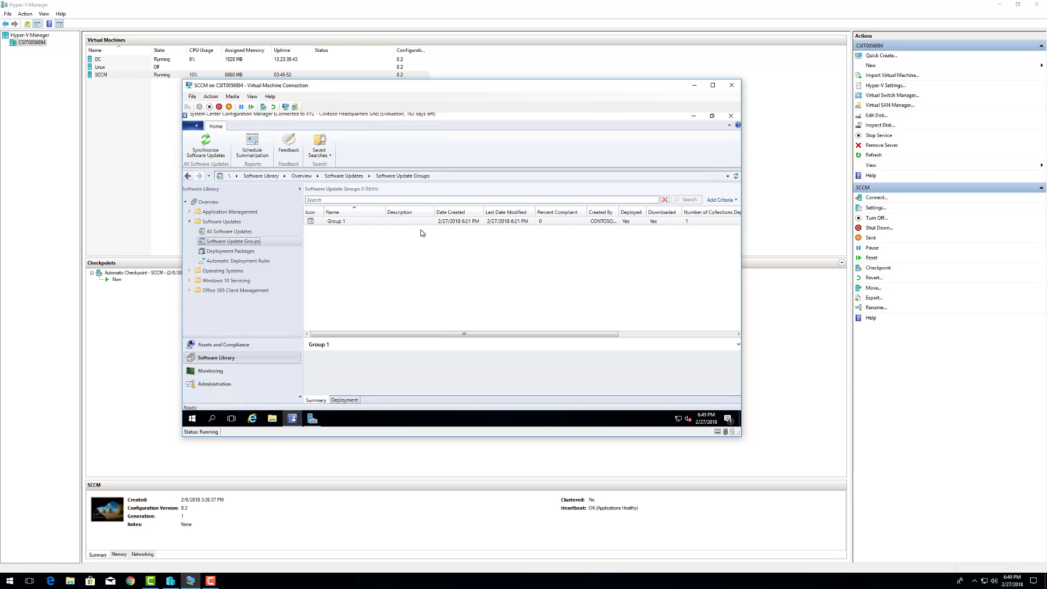
click(346, 223)
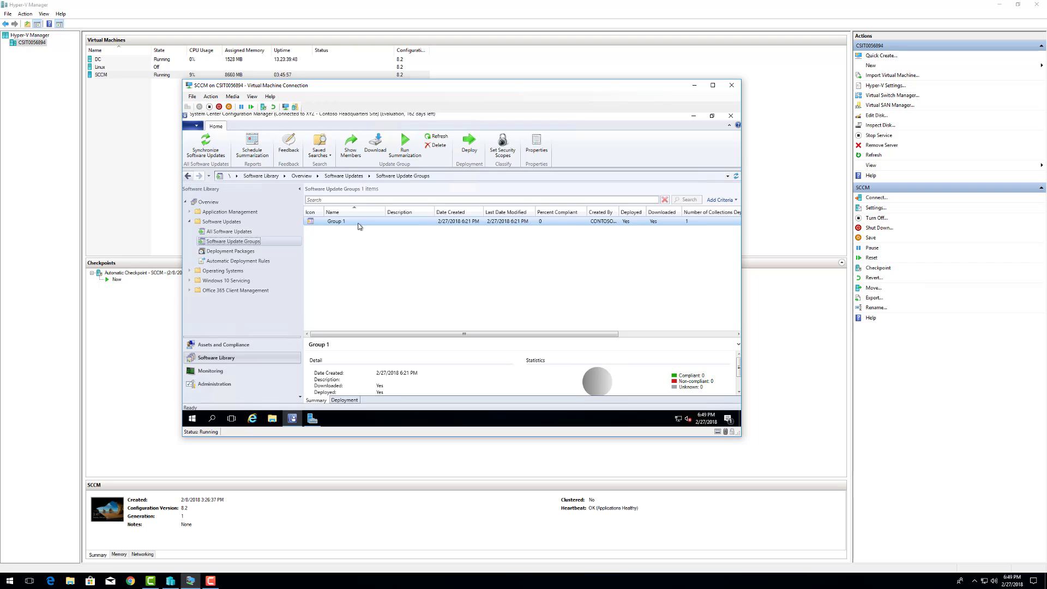
click(241, 252)
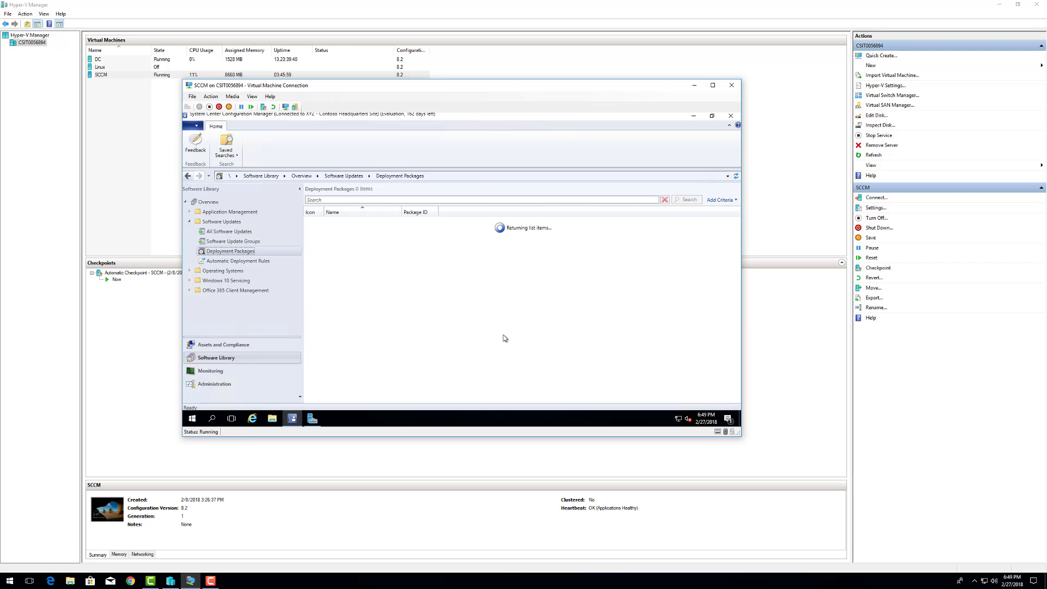
click(346, 224)
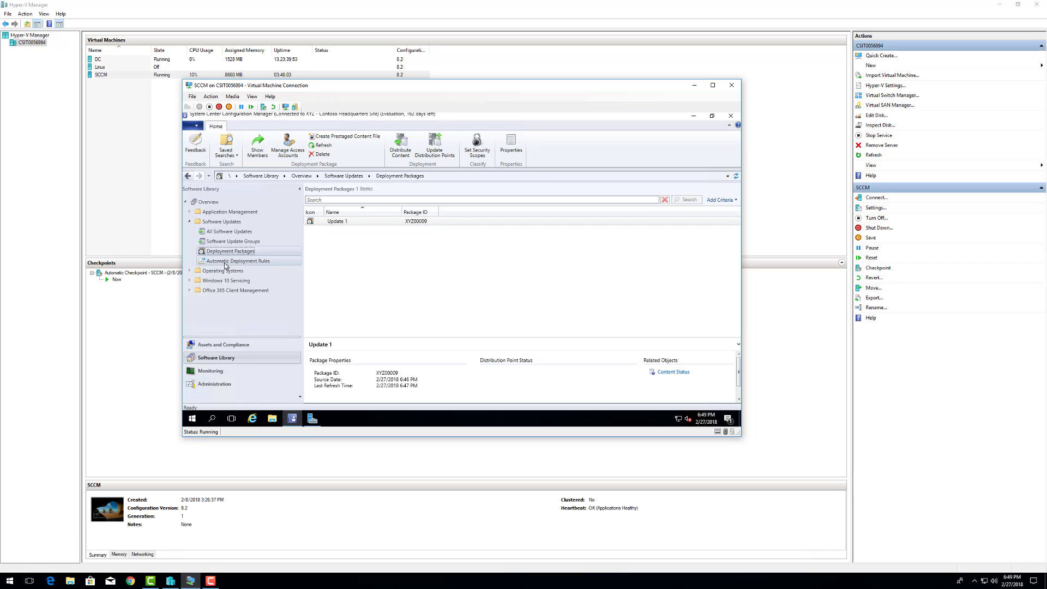
click(256, 262)
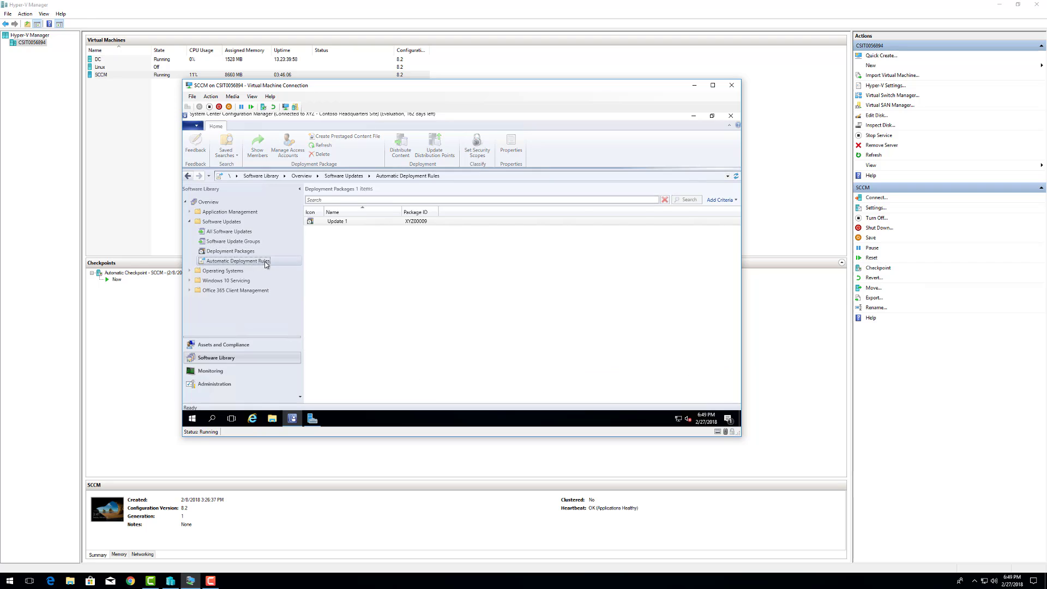
click(232, 232)
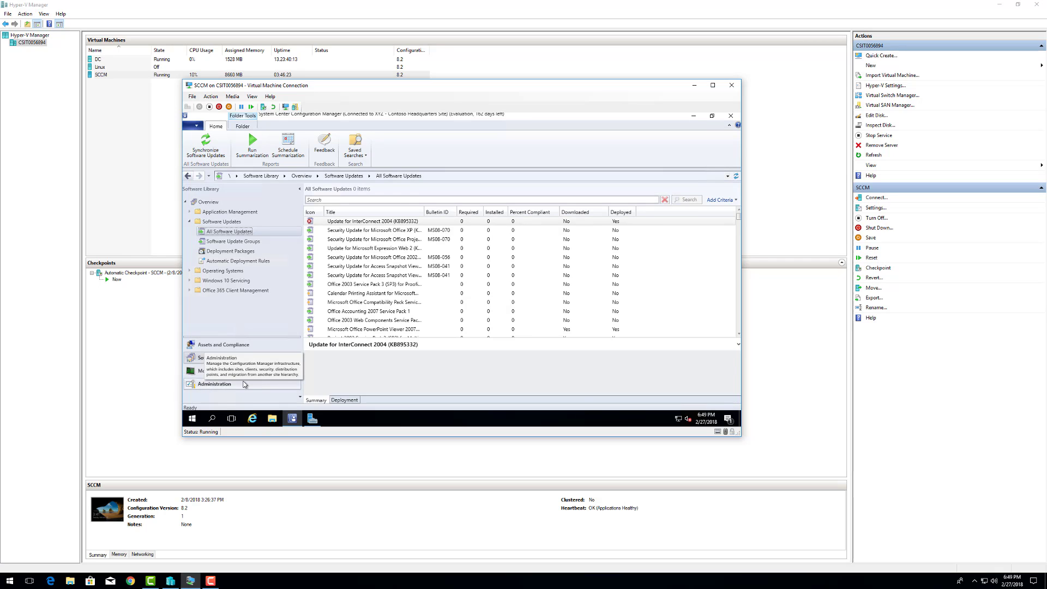
- Switch to Server Manager, launch Windows Server Update Services, and show its Products and Classifications options
click(221, 385)
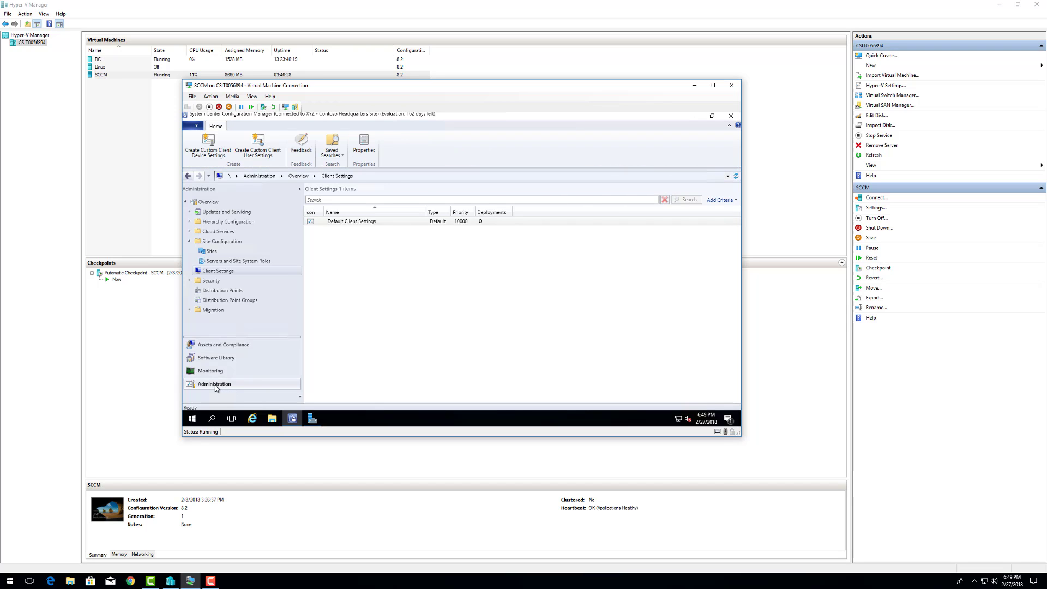
click(312, 419)
click(681, 135)
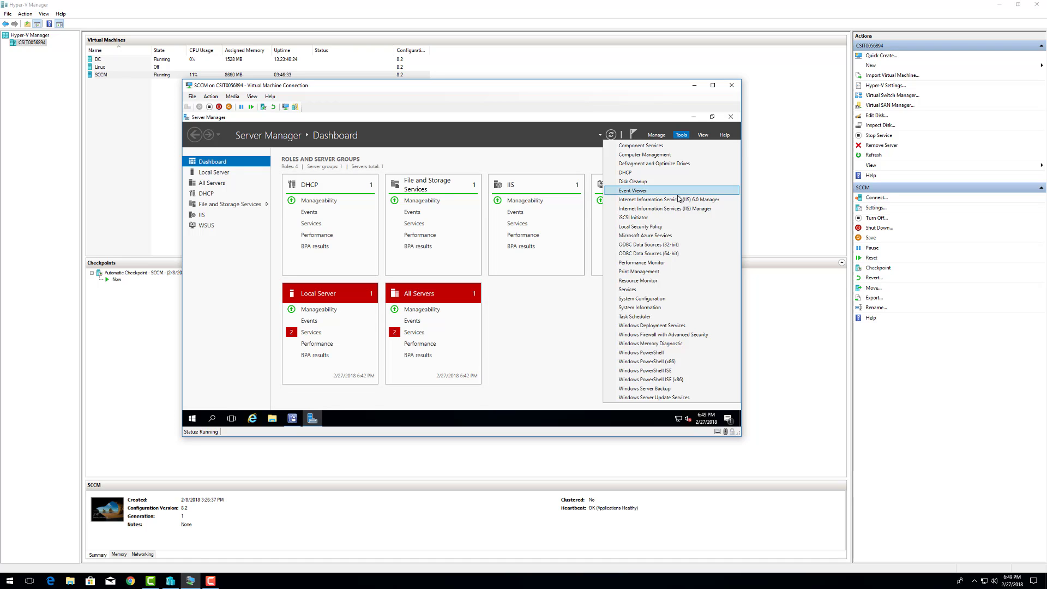
click(663, 398)
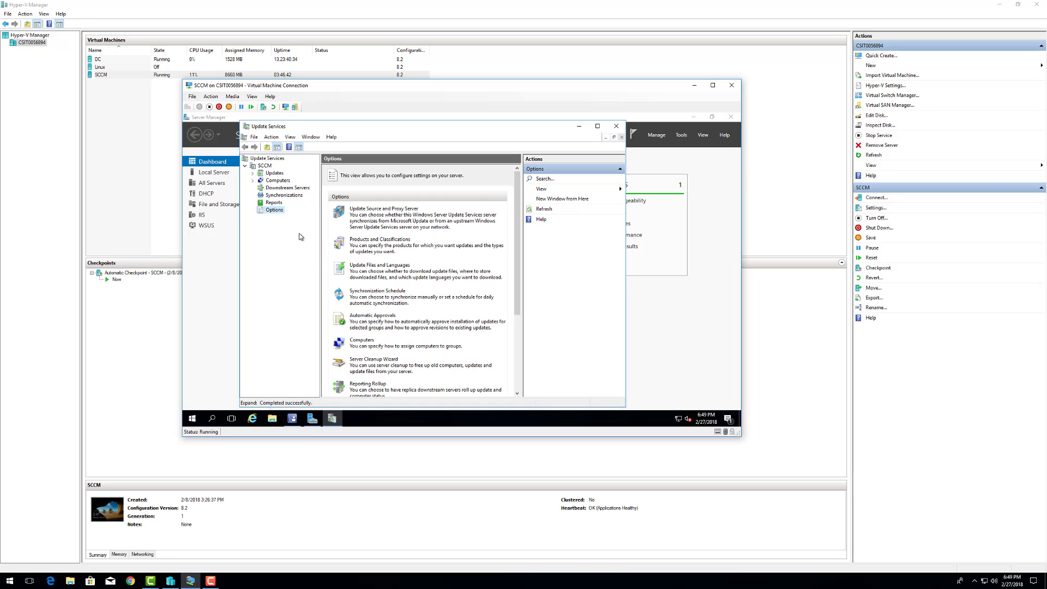
click(384, 240)
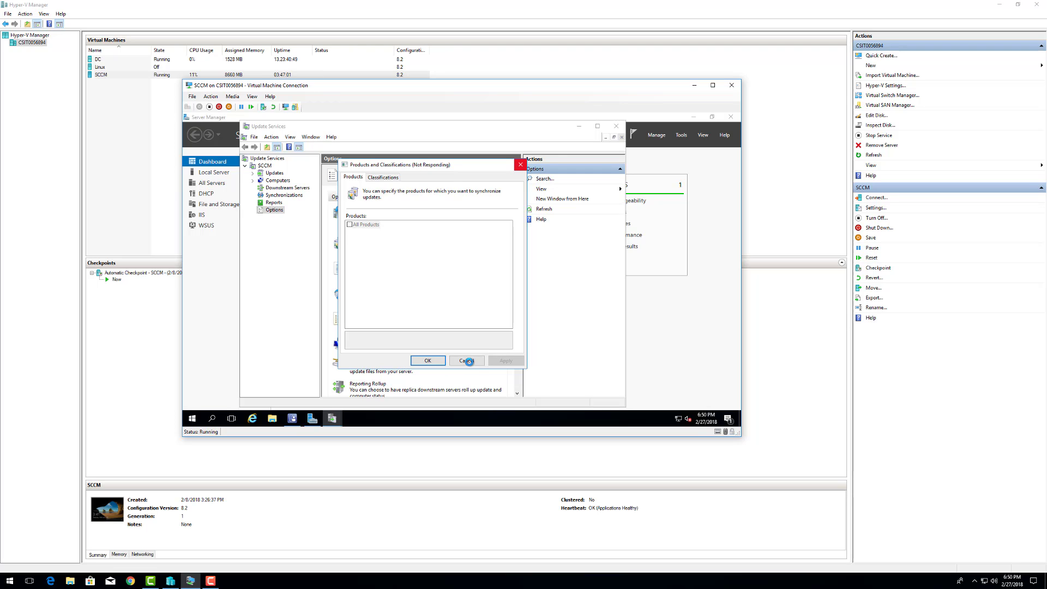
- Switch to Configuration Manager and open the Software Update Point component properties for the Contoso Headquarters site
click(293, 422)
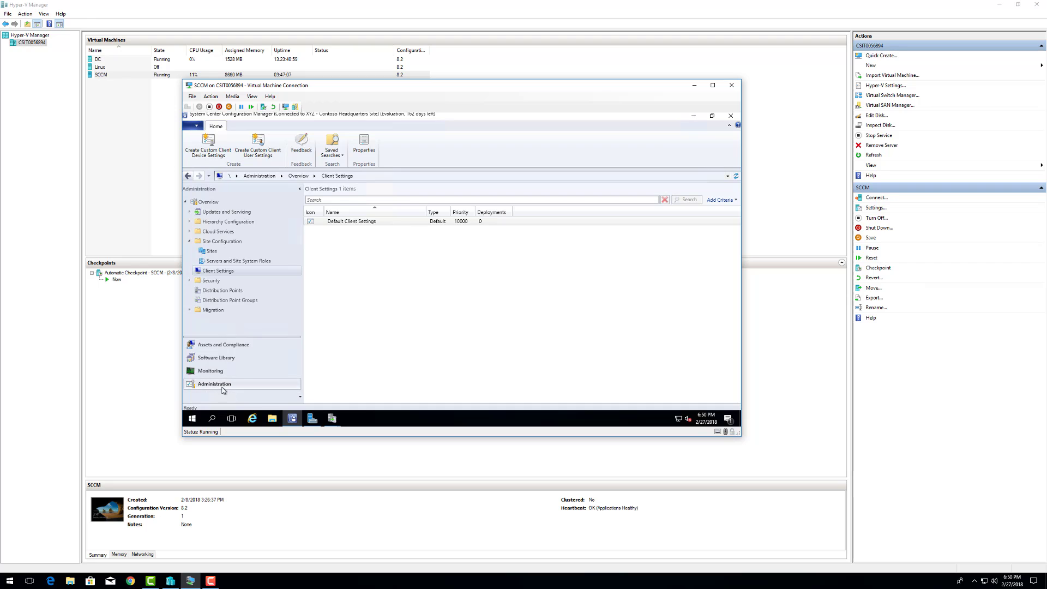
click(211, 251)
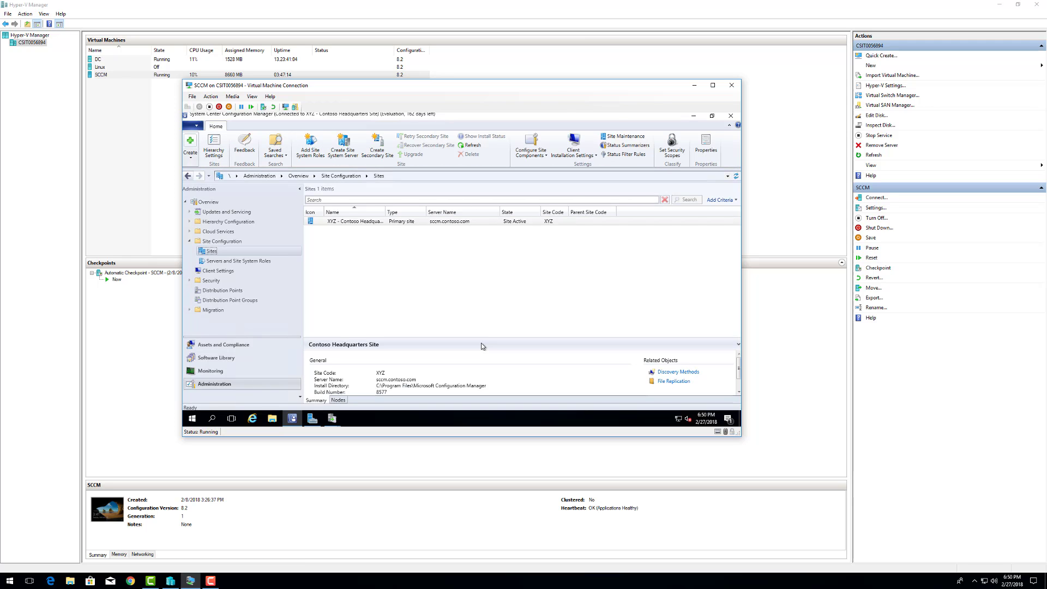
click(529, 155)
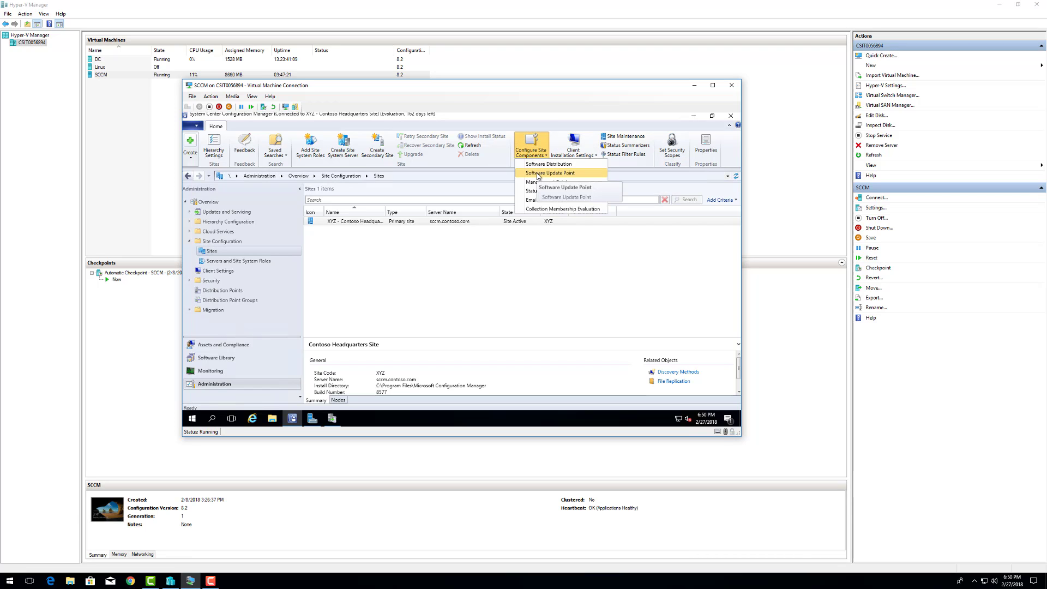
click(537, 175)
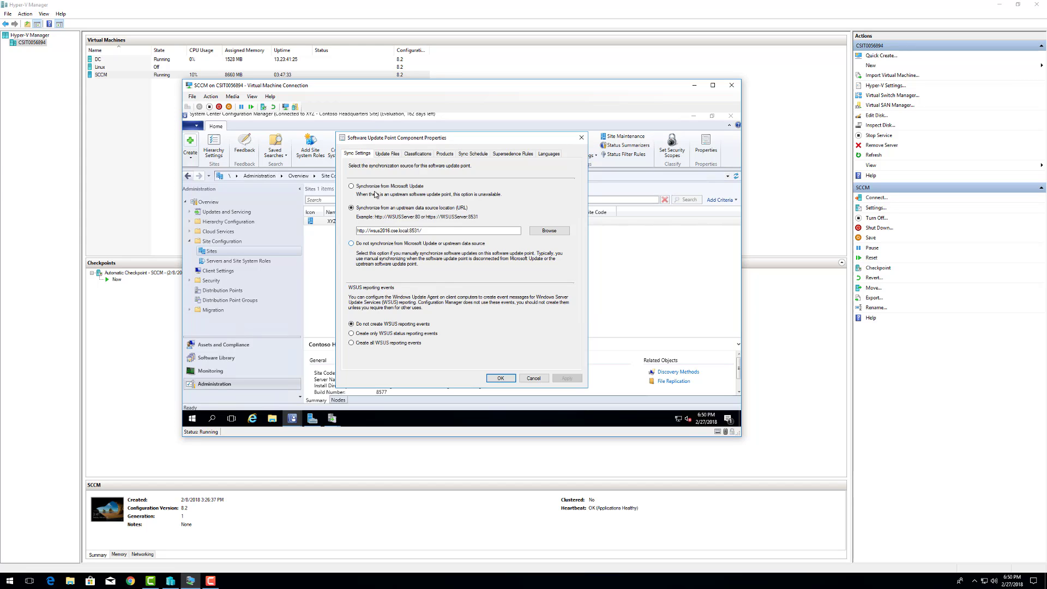
- Examine the software update point's sync settings, highlighting the upstream data source URL
click(386, 155)
click(423, 154)
click(363, 155)
drag(432, 230, 336, 229)
drag(429, 230, 348, 229)
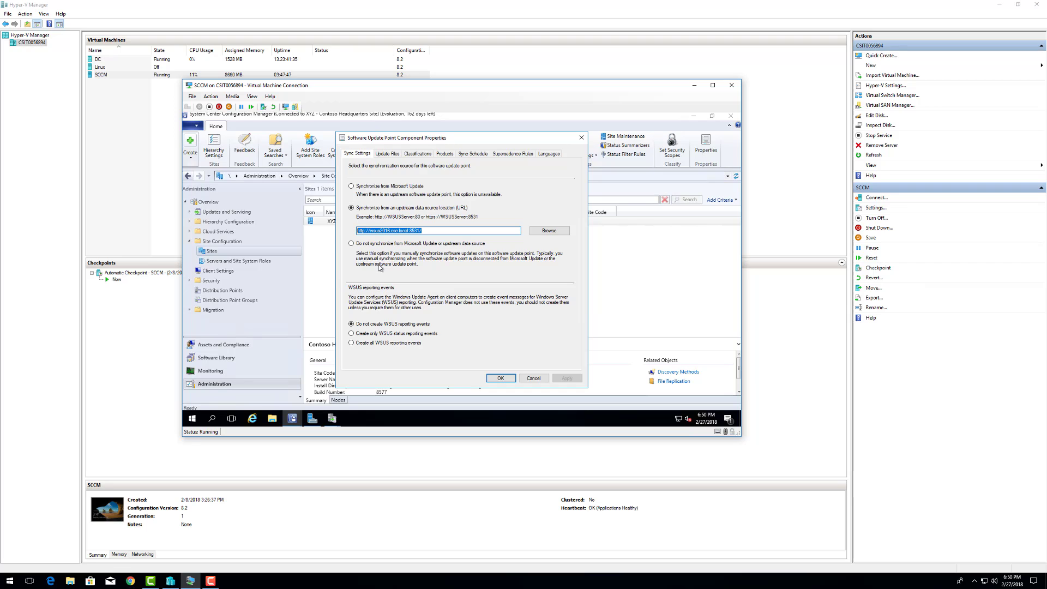
- Review the software update point's update files, classifications, products, sync schedule, supersedence rules and languages, and close its properties
click(385, 155)
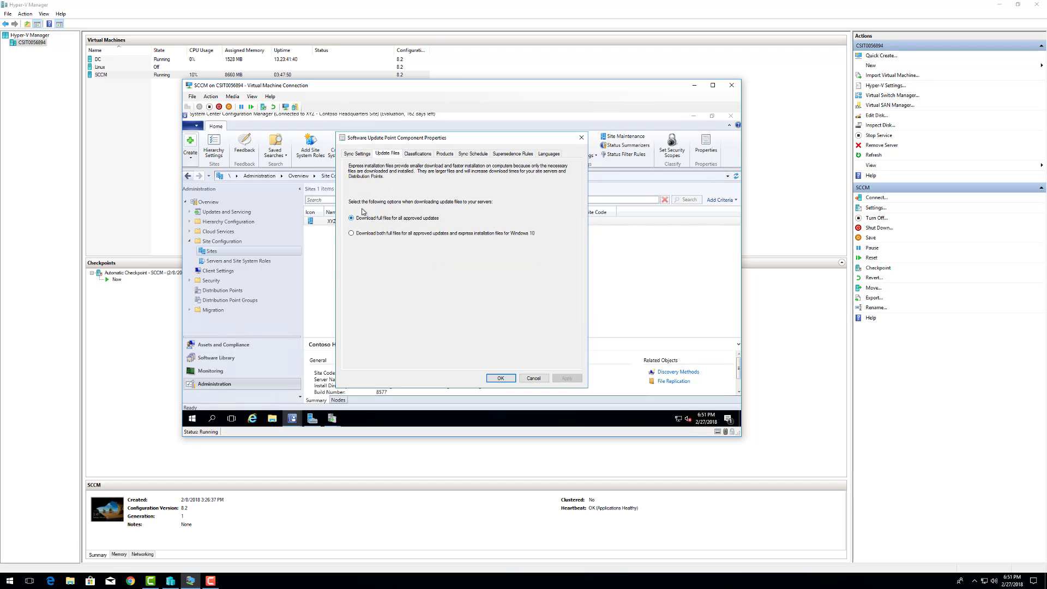
click(422, 155)
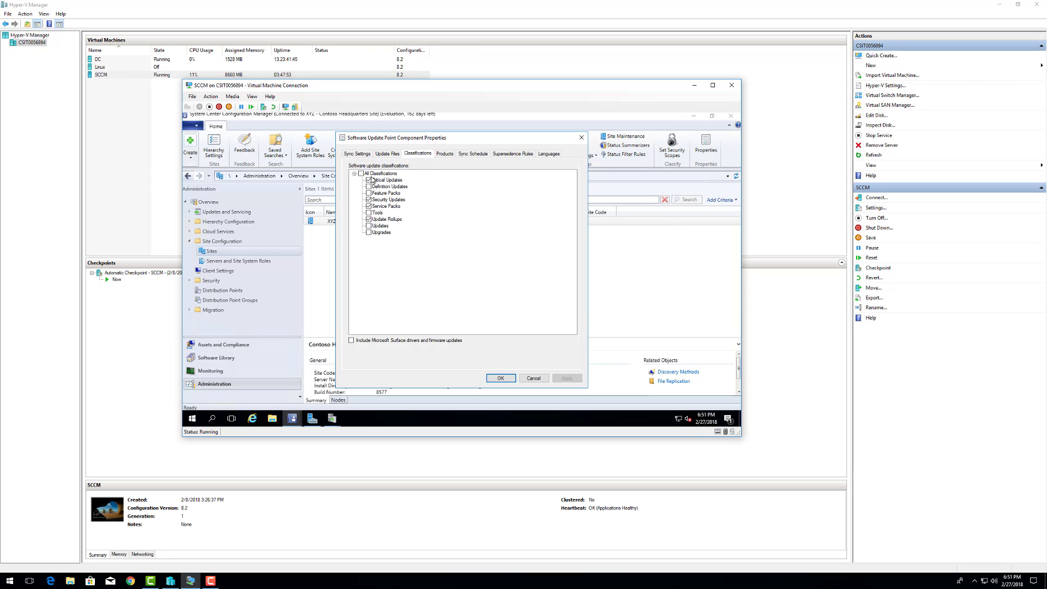
click(448, 155)
scroll(447, 252, down, 15)
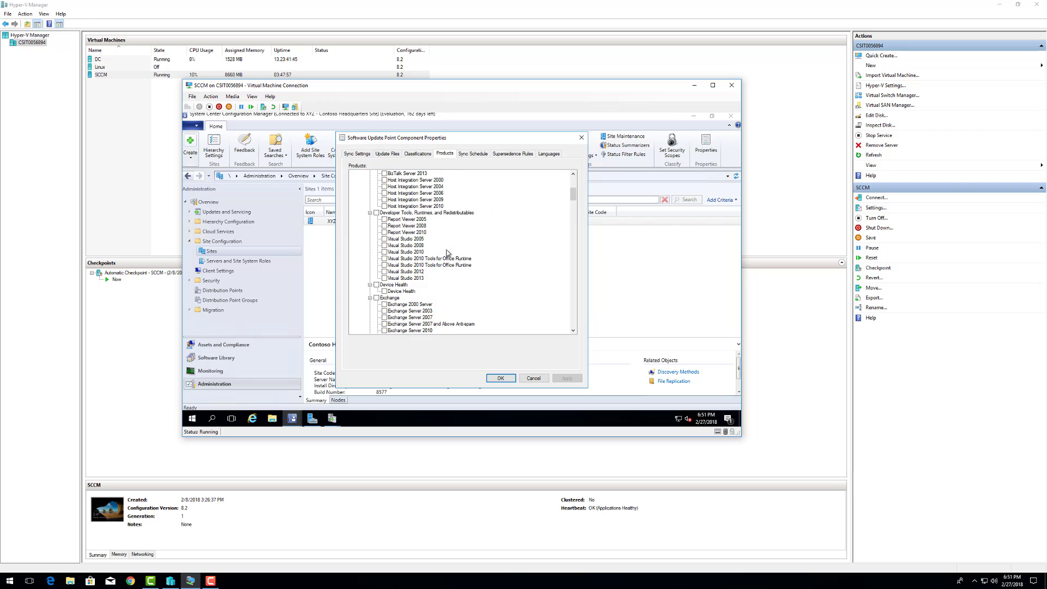
scroll(447, 252, down, 15)
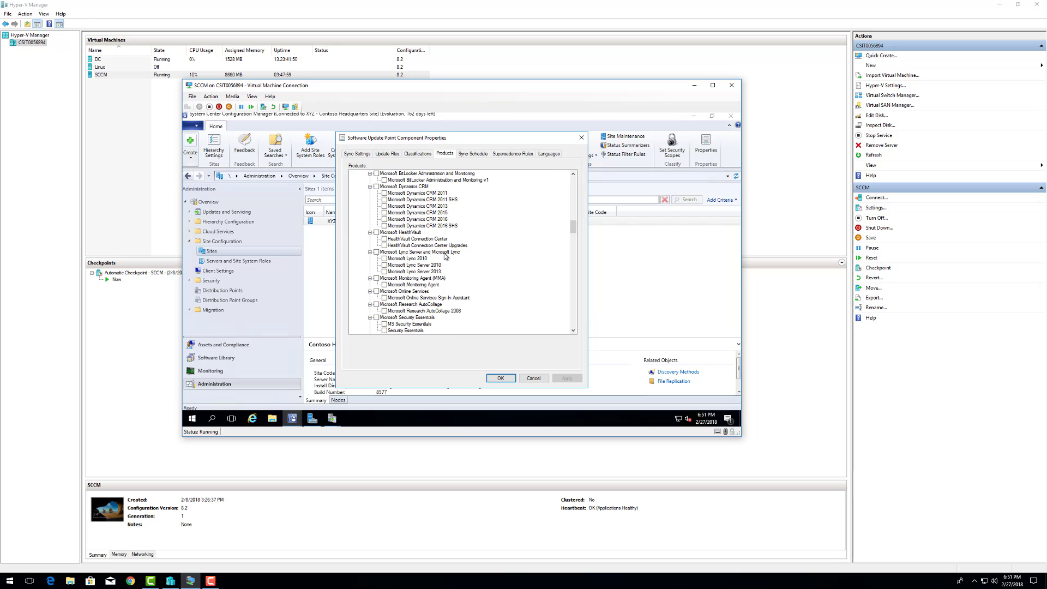
click(472, 153)
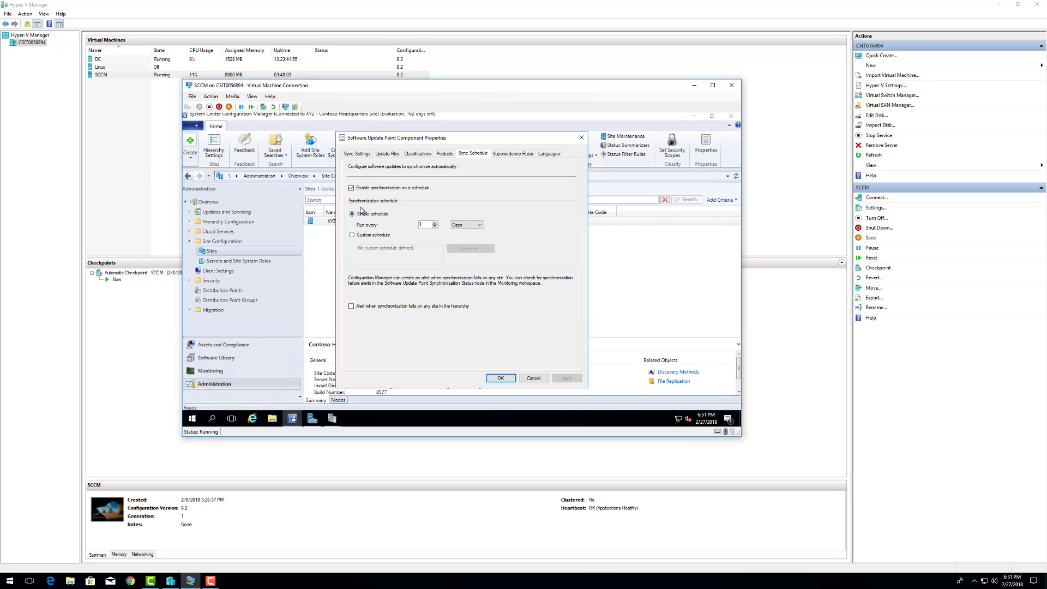
click(514, 155)
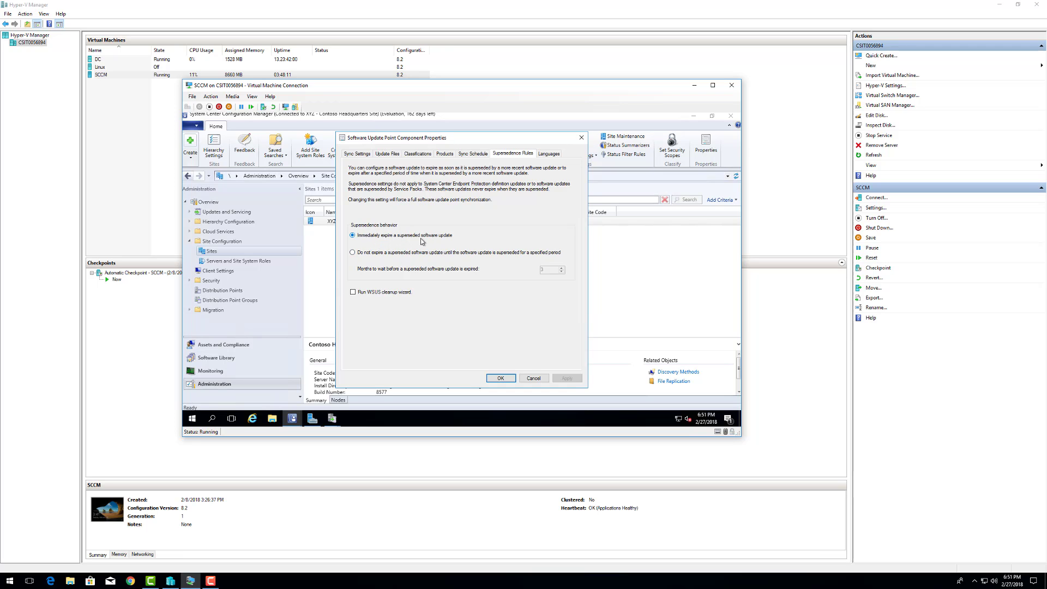
click(548, 155)
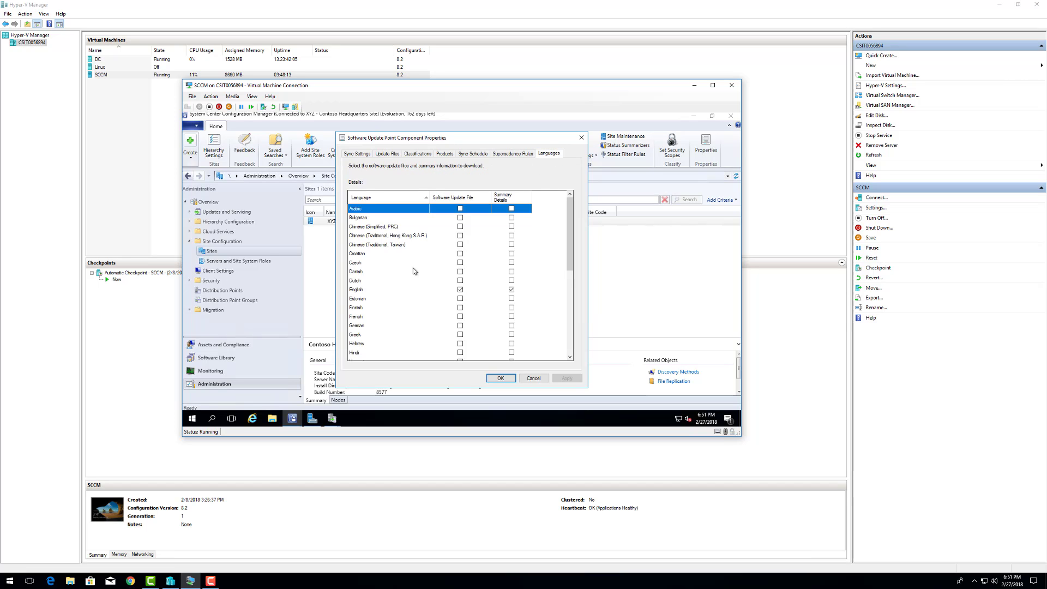
click(501, 379)
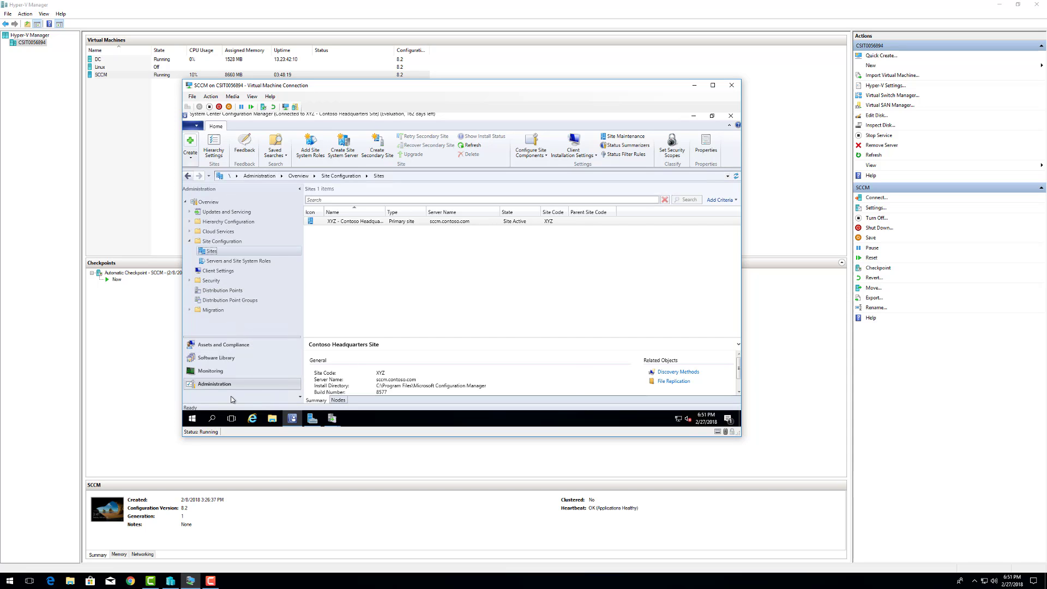
- Look for the available reports in the Monitoring workspace and dismiss the resulting message
click(238, 373)
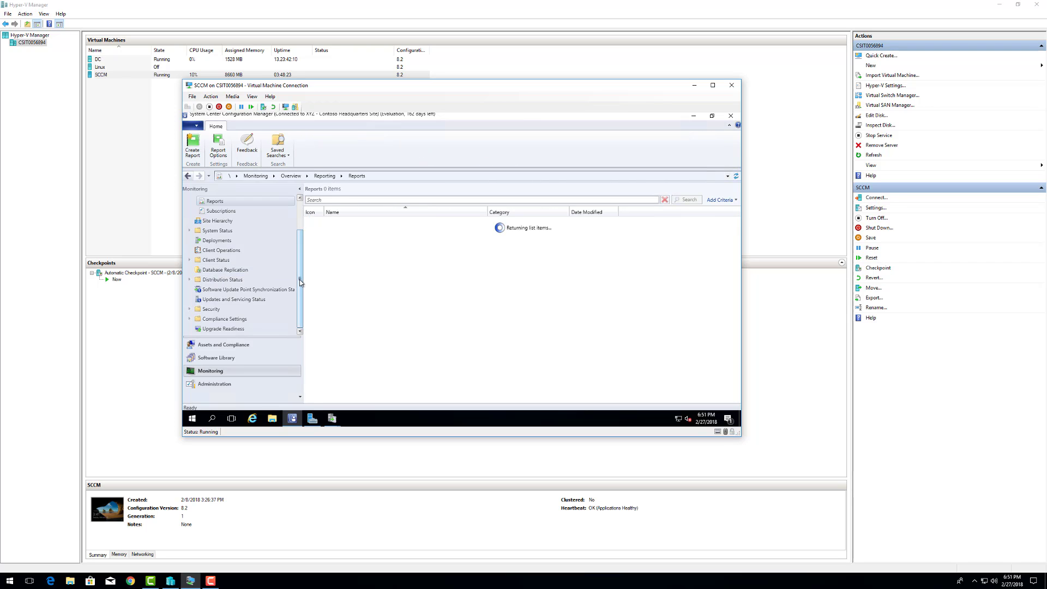
drag(300, 279, 290, 257)
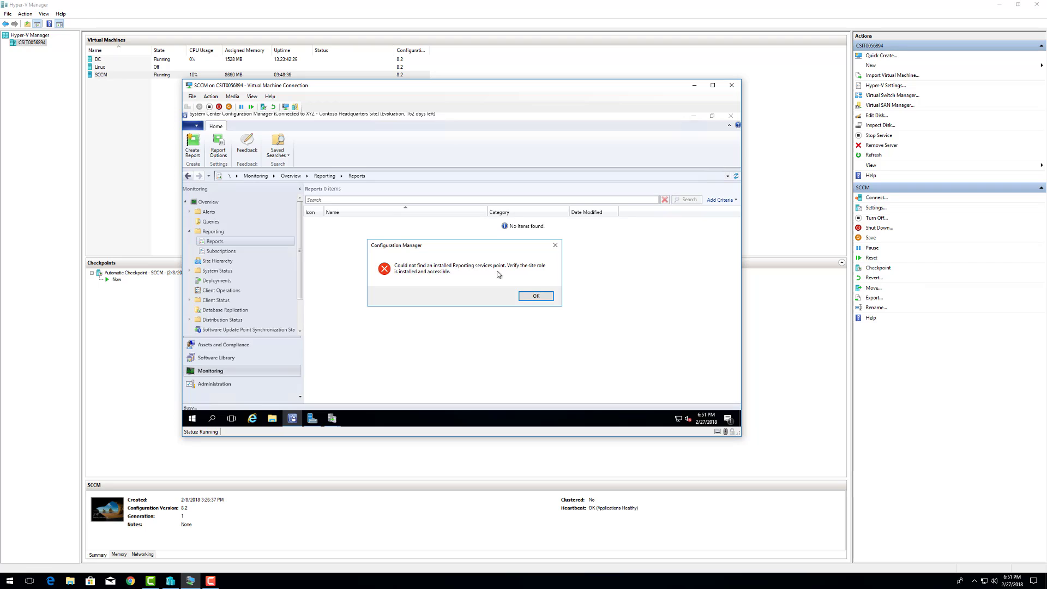
click(537, 297)
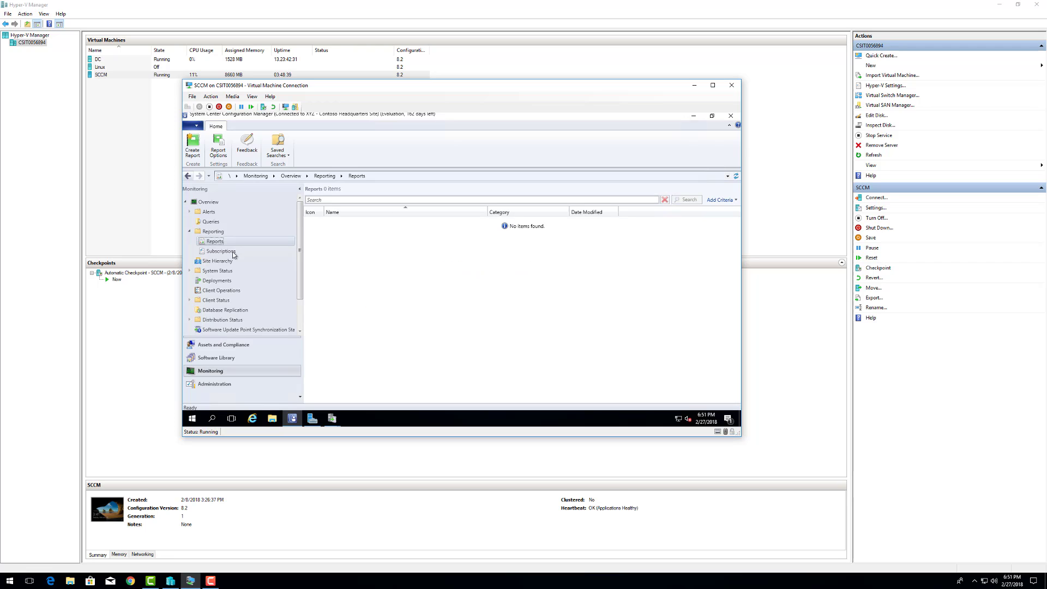
- Start adding site system roles to the server \\sccm.contoso.com in the site configuration
click(218, 389)
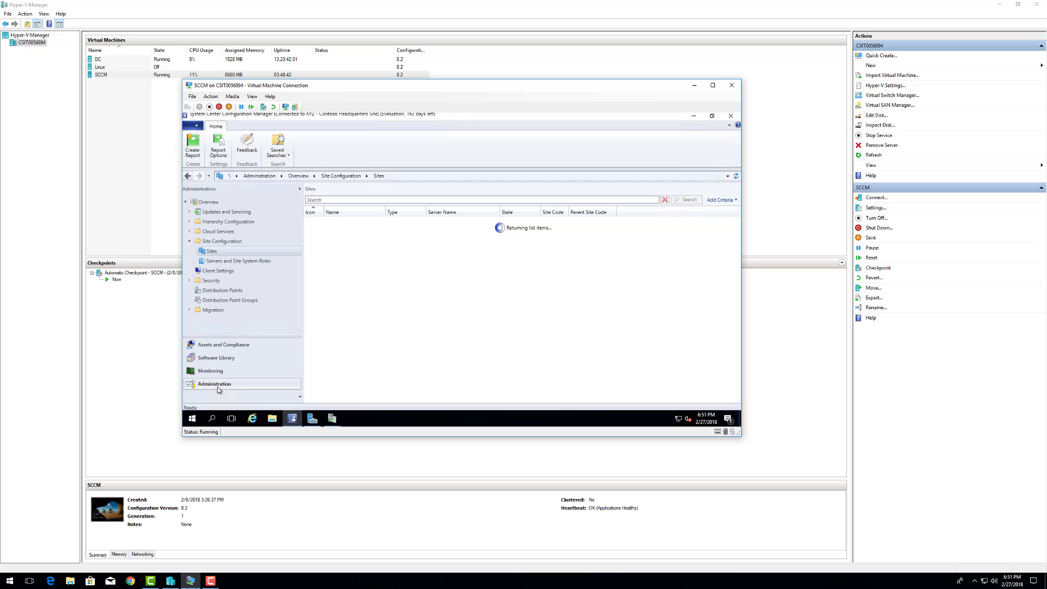
click(237, 261)
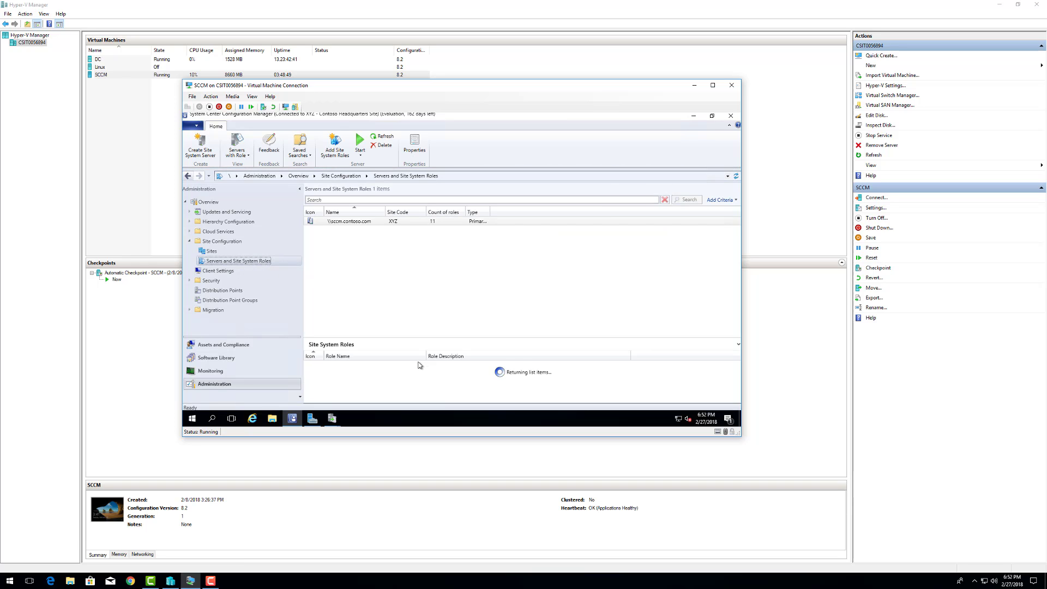
click(409, 223)
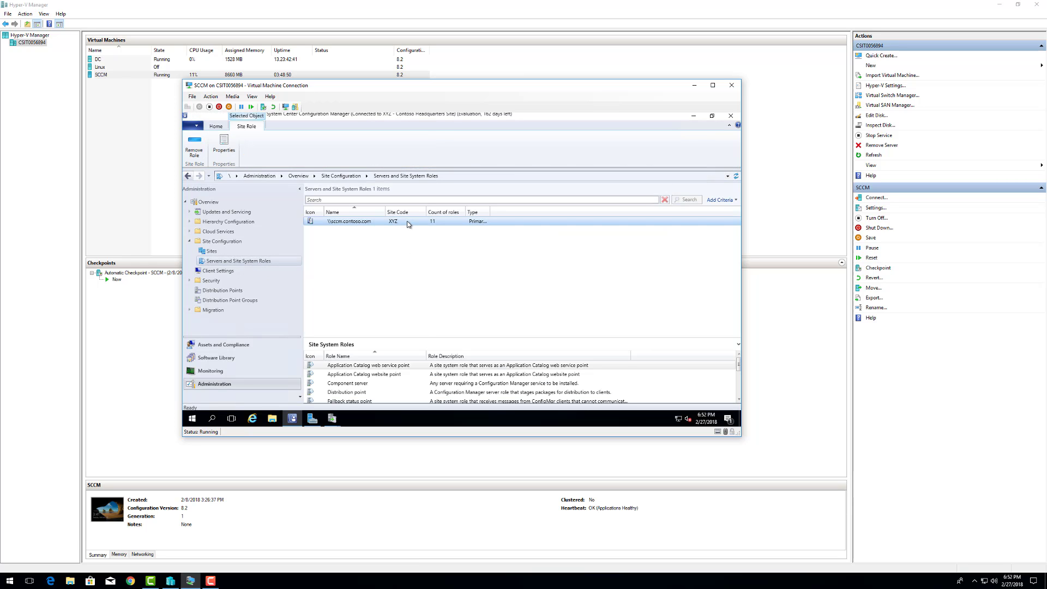
right_click(408, 222)
click(434, 228)
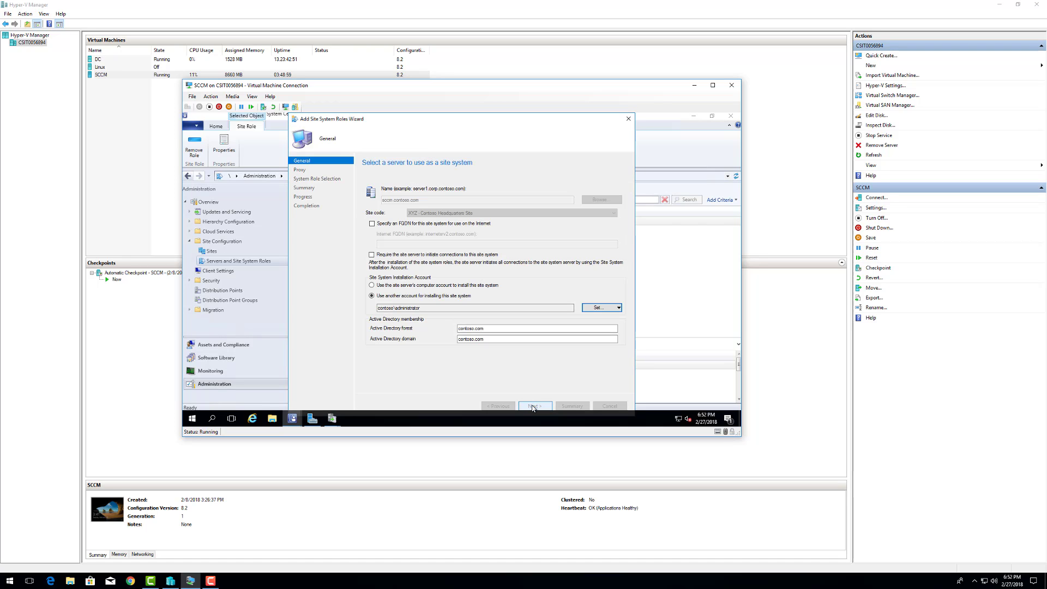
- Keep the general settings, use no proxy server, and select the Reporting services point role for the server
click(533, 407)
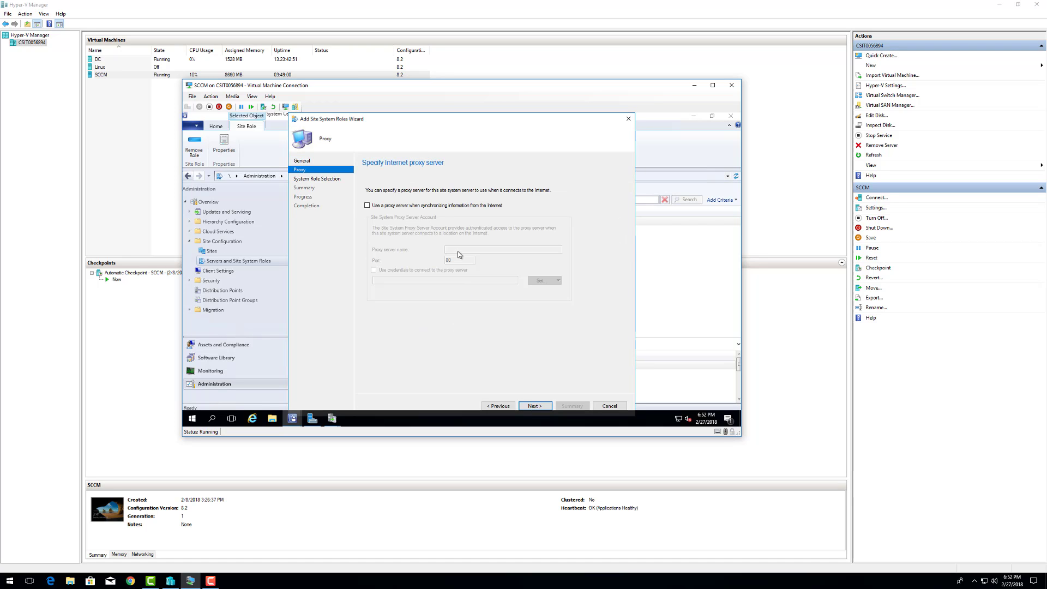
click(534, 406)
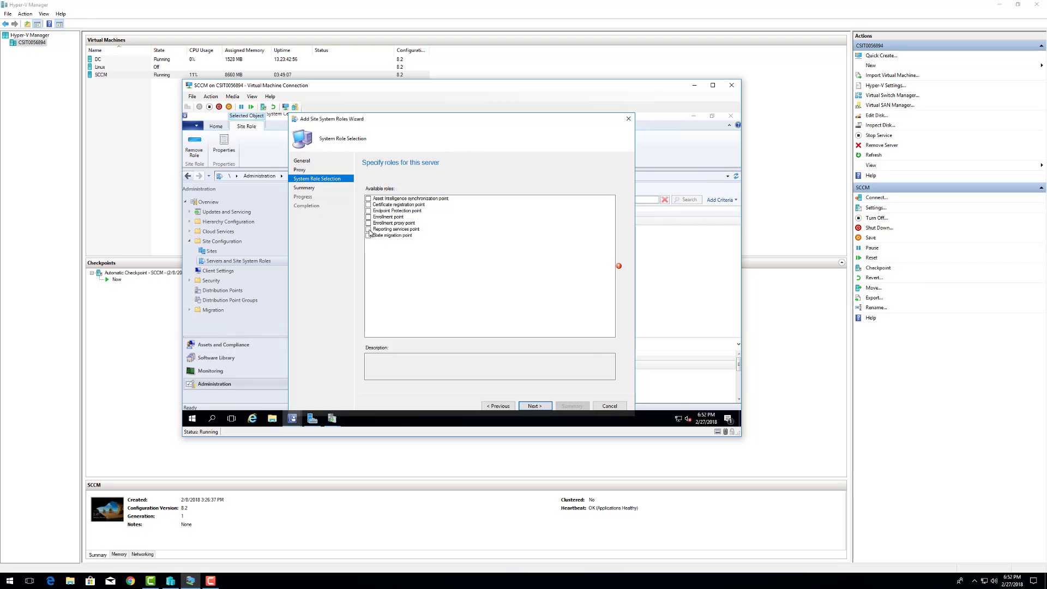
click(369, 229)
click(535, 406)
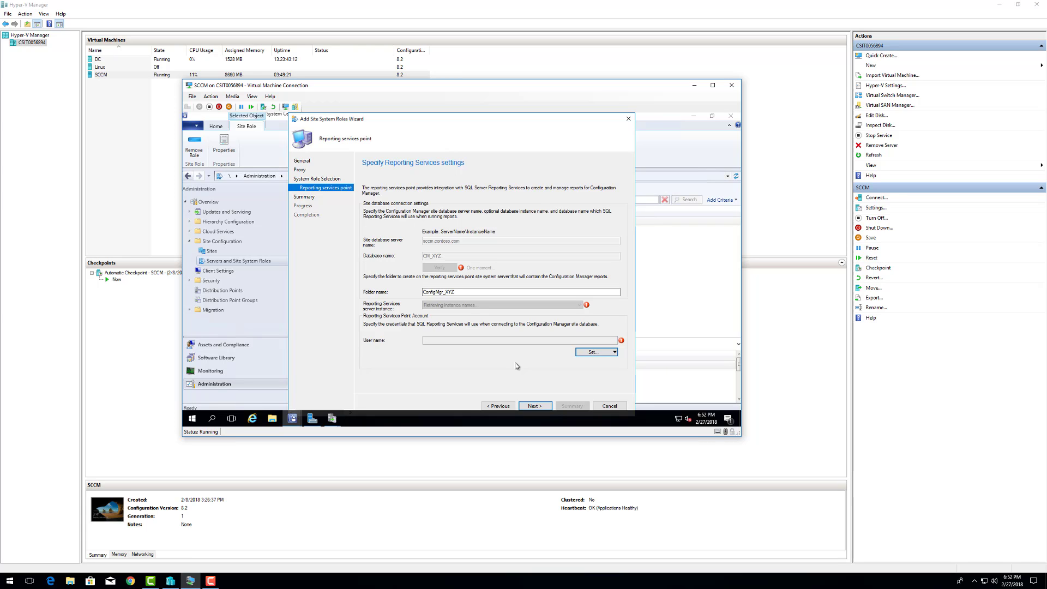
- Use the existing contoso\administrator account as the Reporting Services Point account for connecting to the site database
click(600, 353)
click(605, 362)
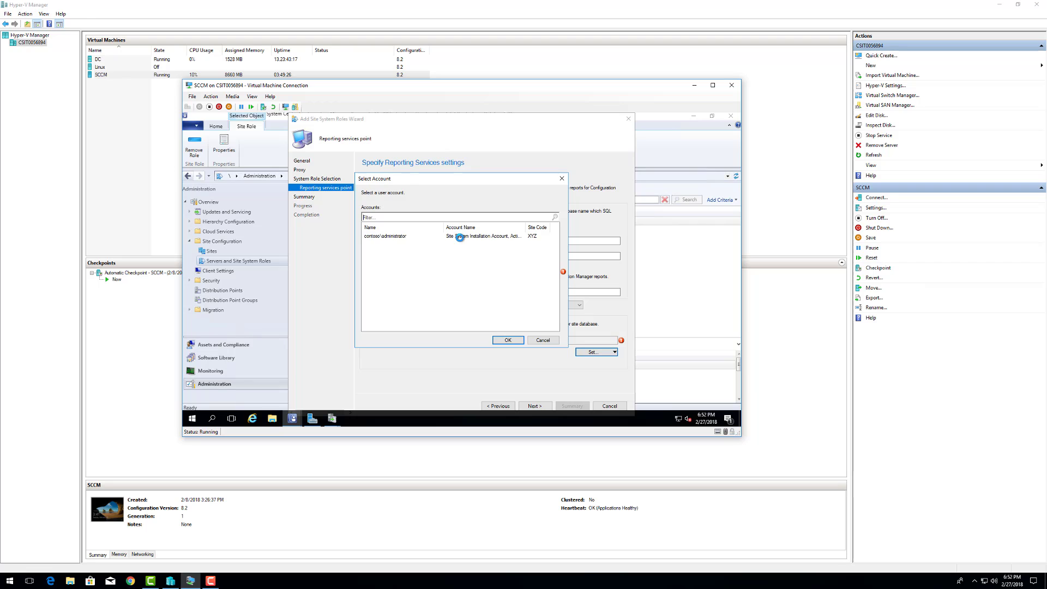
click(459, 237)
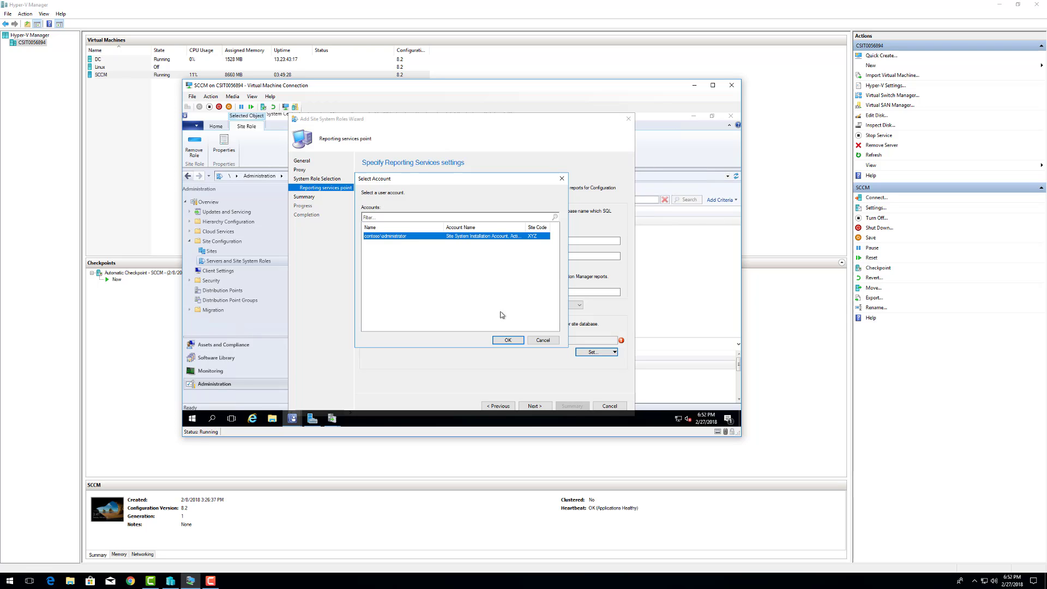
click(507, 341)
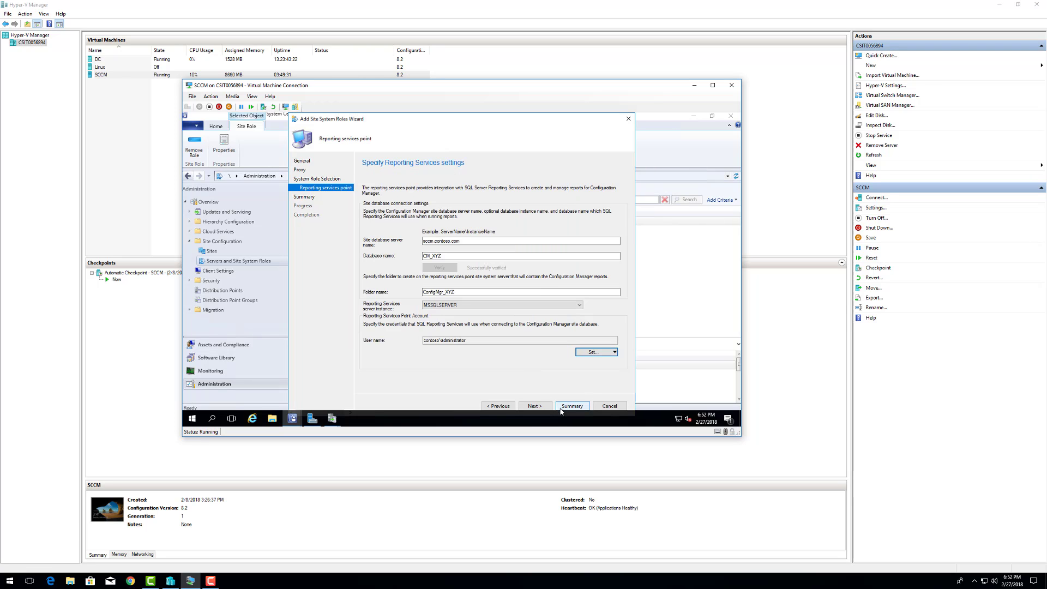
- Confirm the Reporting services point settings, apply them to the server, and close the completed wizard
click(534, 406)
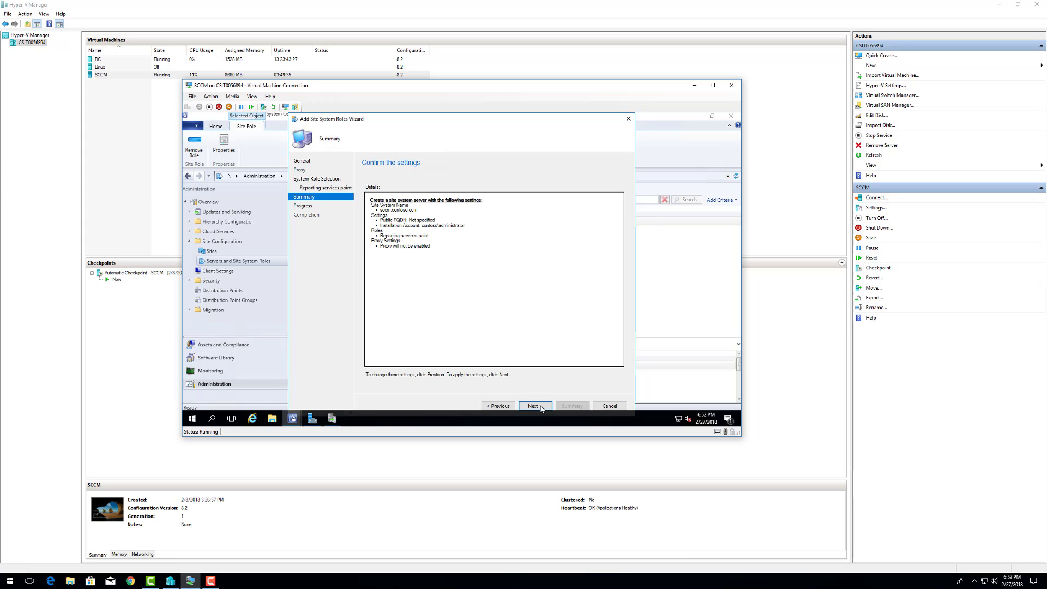
click(541, 407)
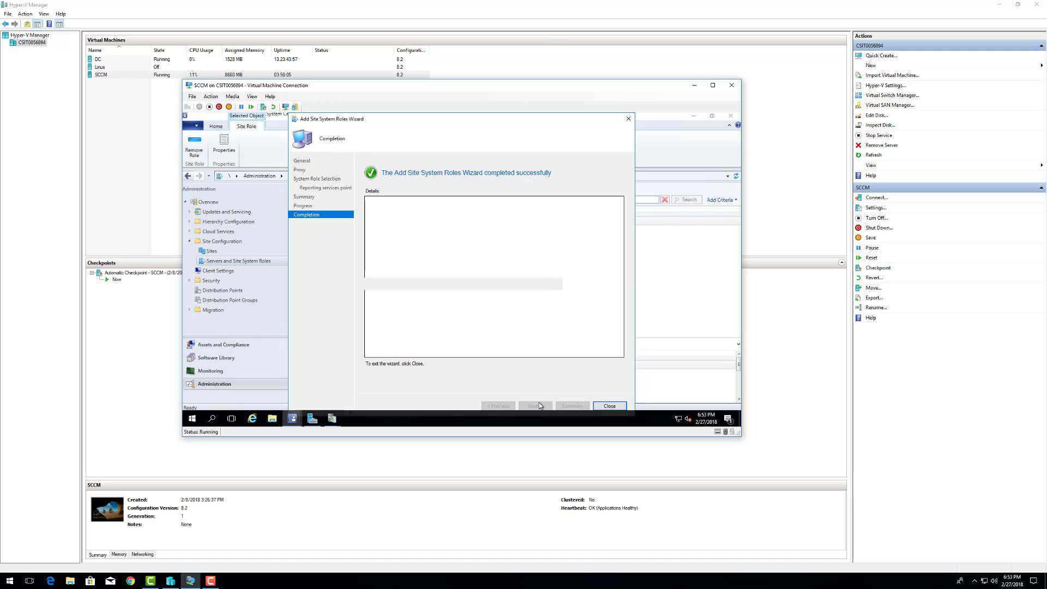
click(609, 406)
- Open the list of reports in the Monitoring workspace
click(215, 372)
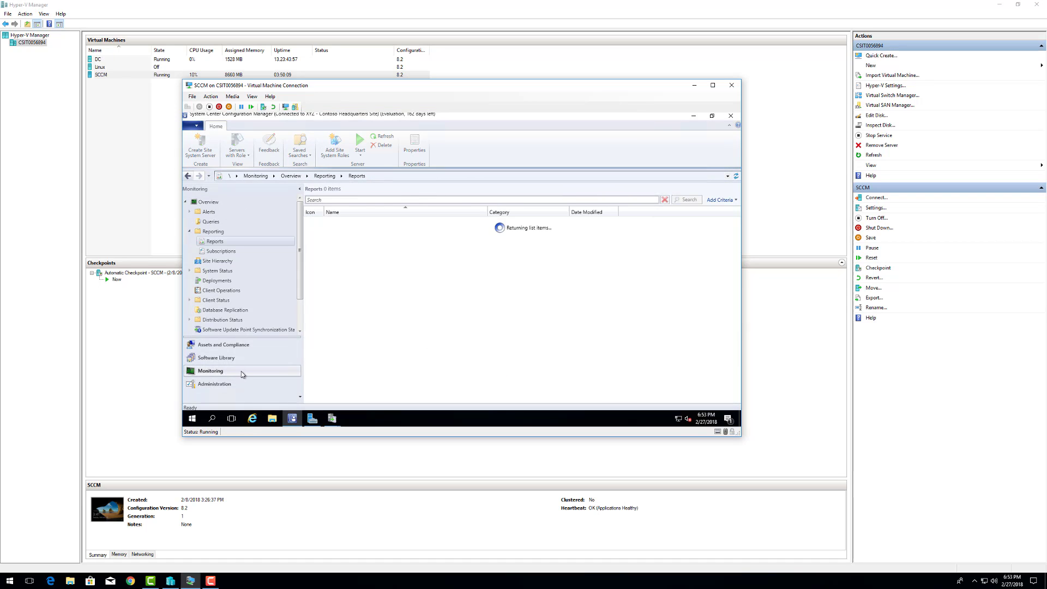
click(216, 242)
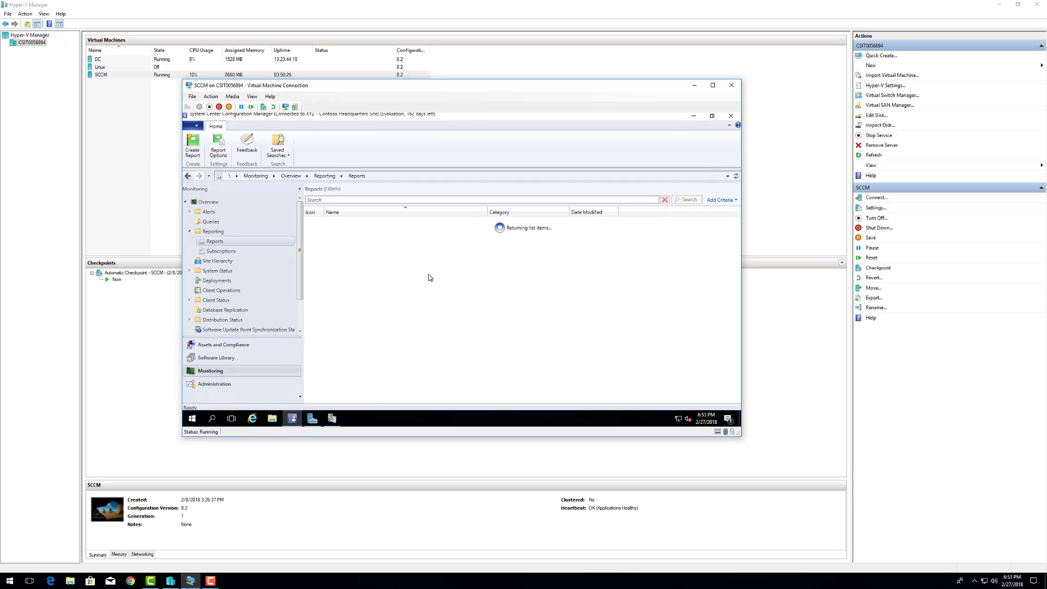
click(211, 581)
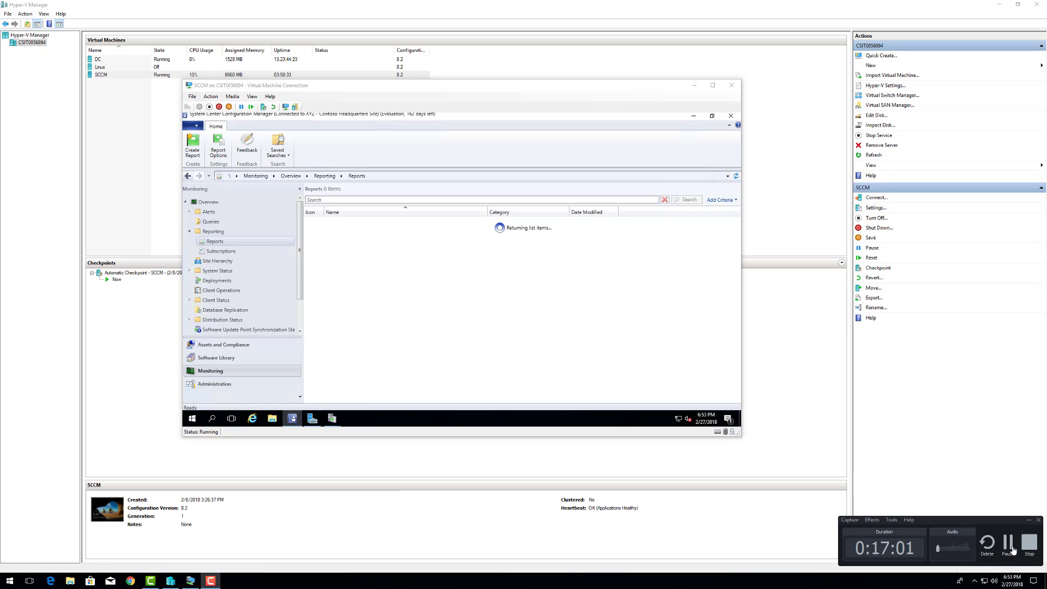
click(1008, 543)
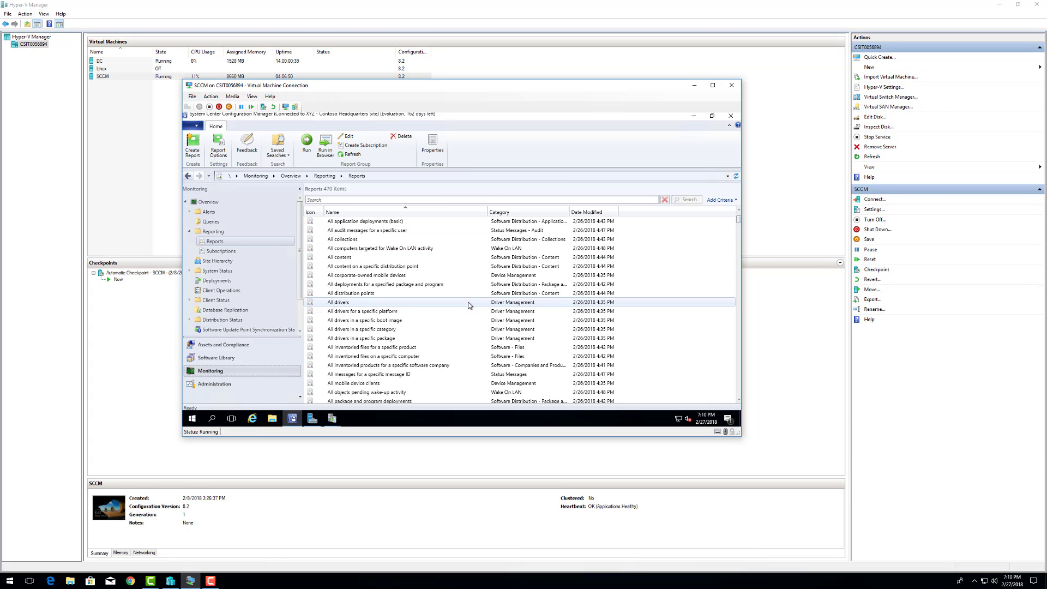
- Look through the names and categories of the available reports across the whole list
scroll(406, 300, down, 3)
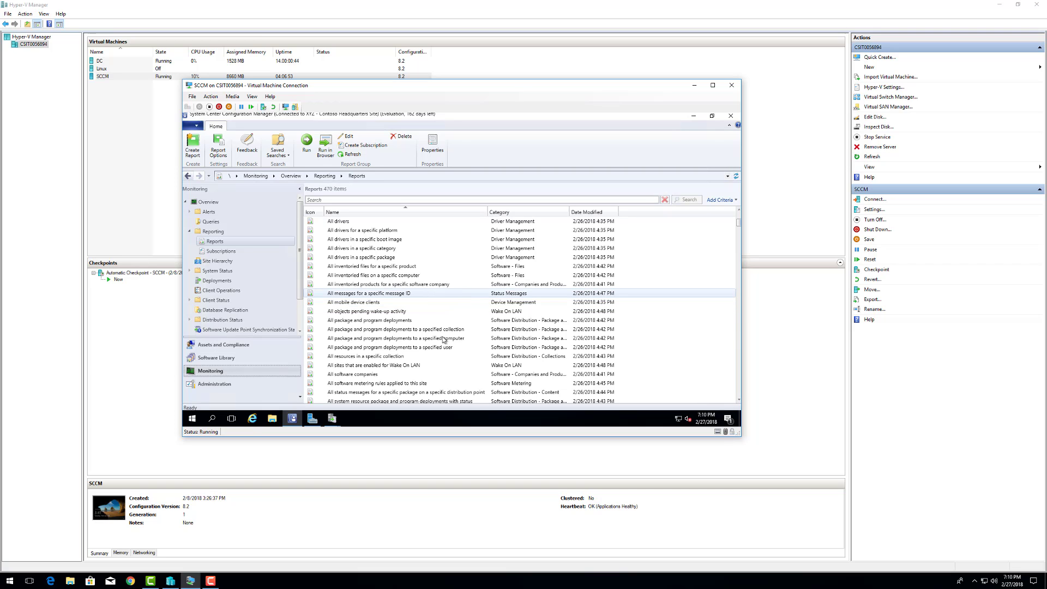
scroll(444, 338, down, 4)
scroll(444, 339, down, 3)
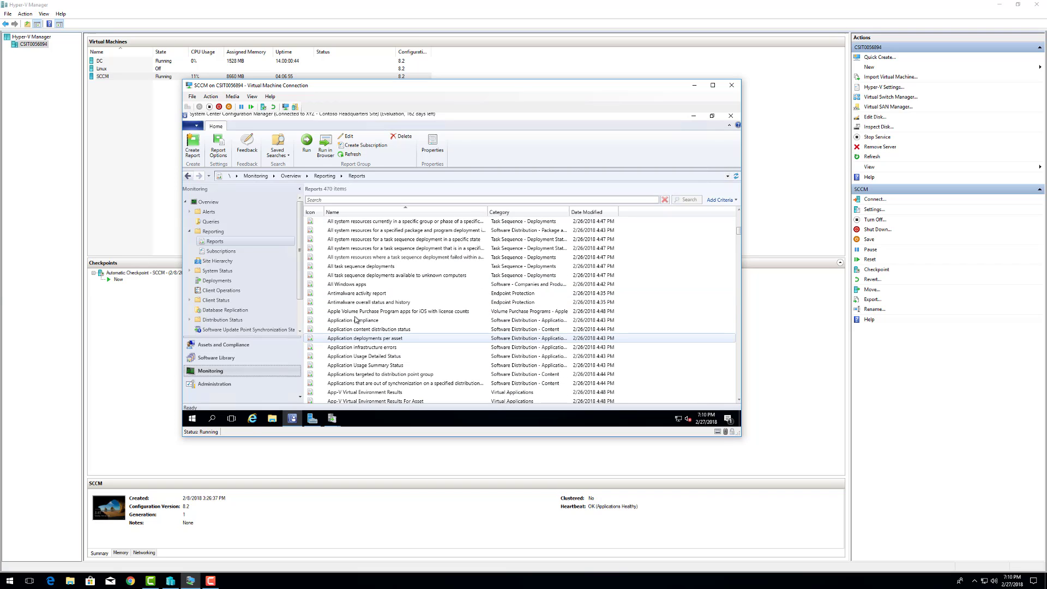
click(354, 284)
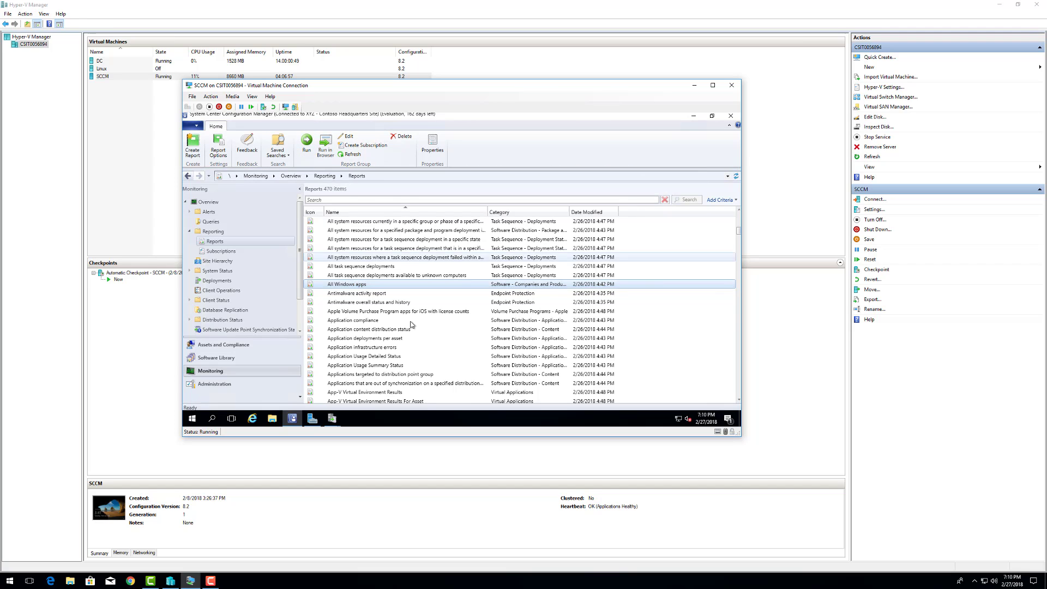
scroll(411, 321, down, 4)
scroll(411, 321, down, 4)
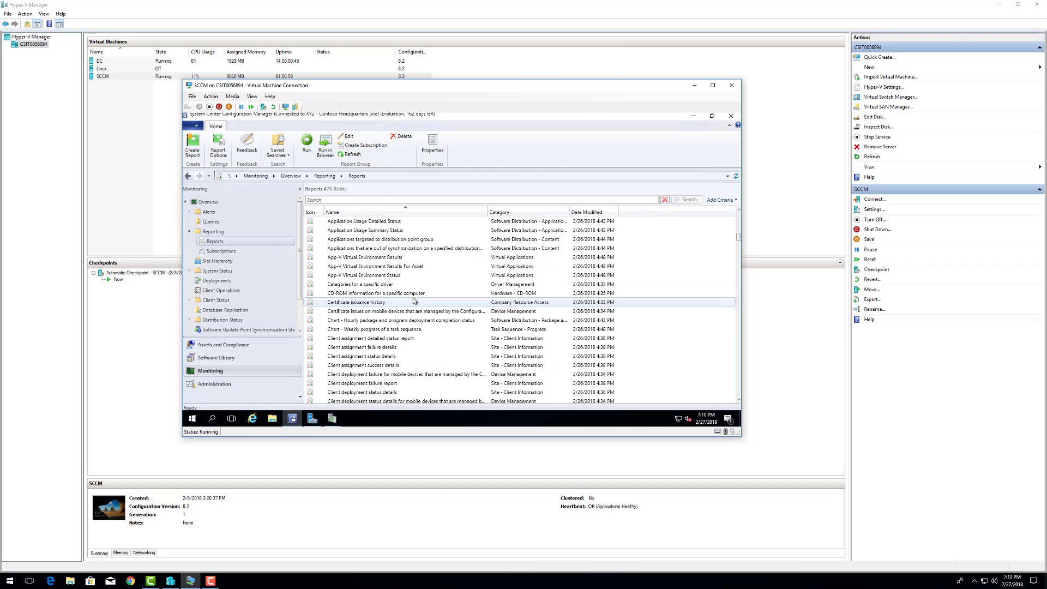
scroll(413, 300, down, 12)
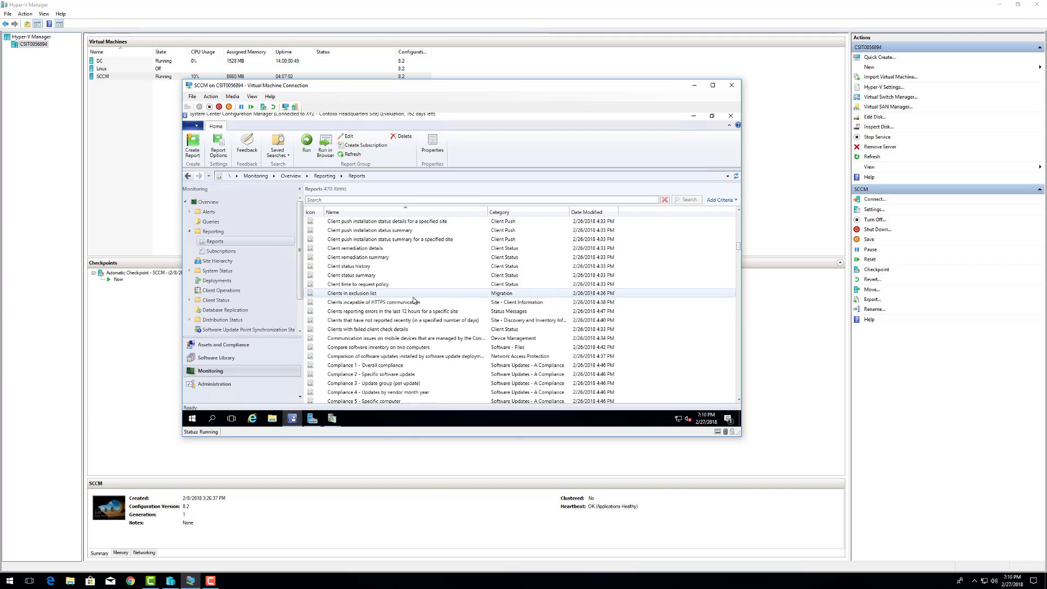
scroll(413, 300, down, 7)
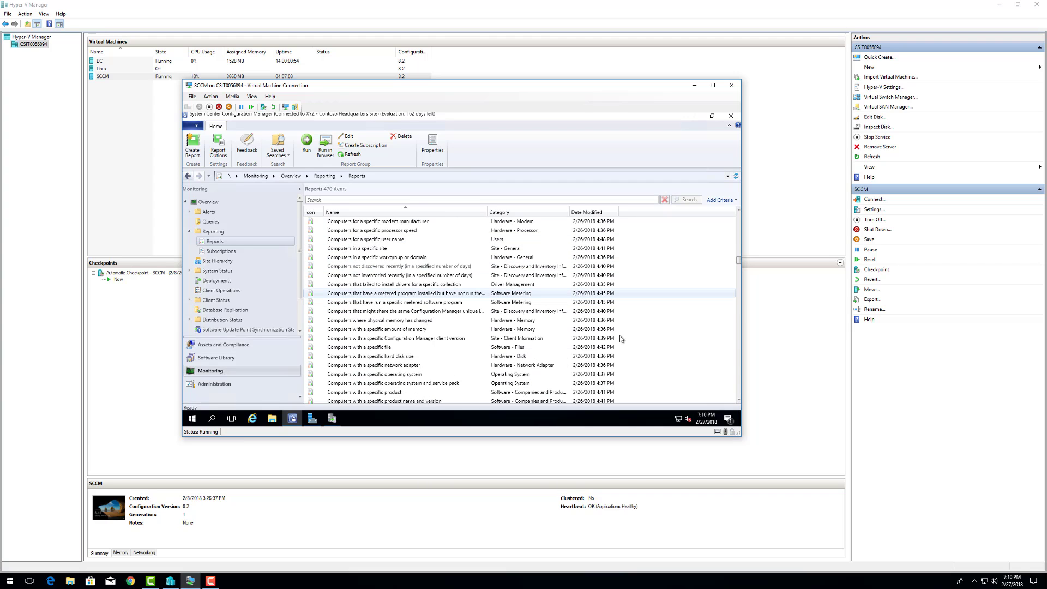
drag(738, 276, 741, 400)
scroll(560, 354, up, 12)
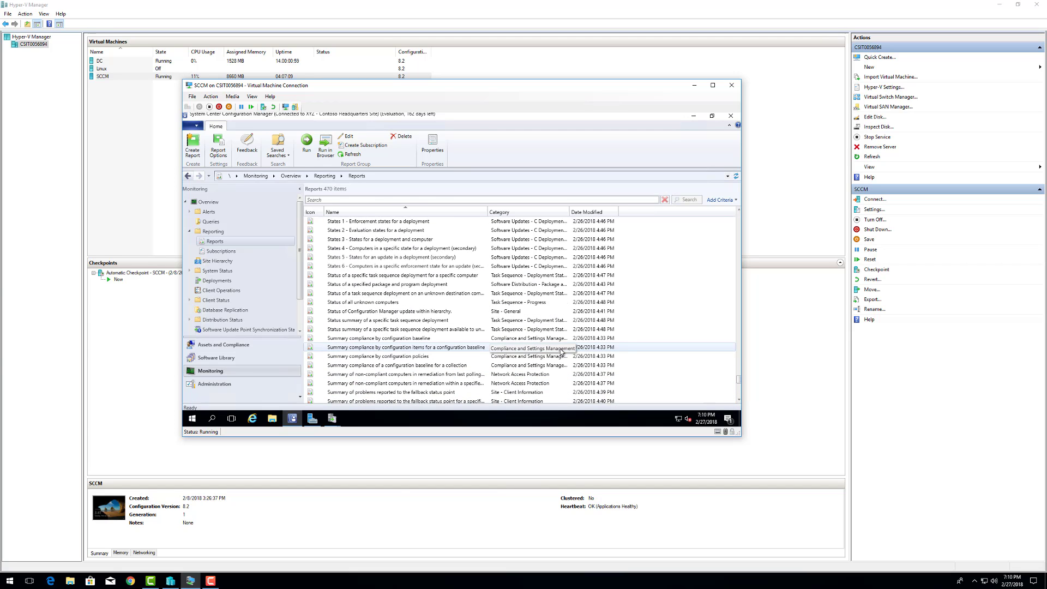
scroll(560, 350, up, 1)
scroll(561, 350, up, 4)
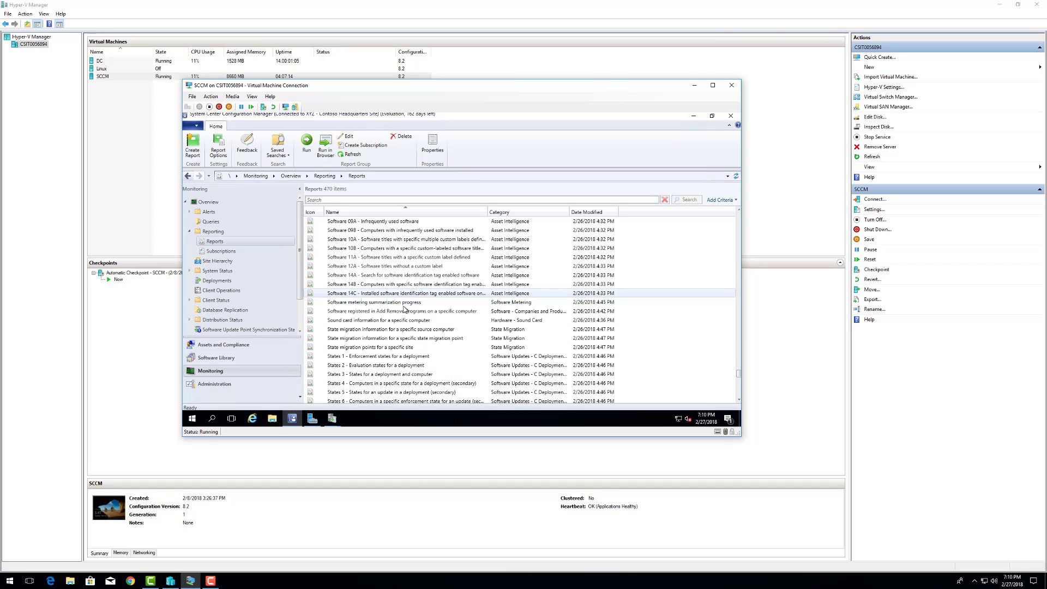
scroll(428, 339, up, 9)
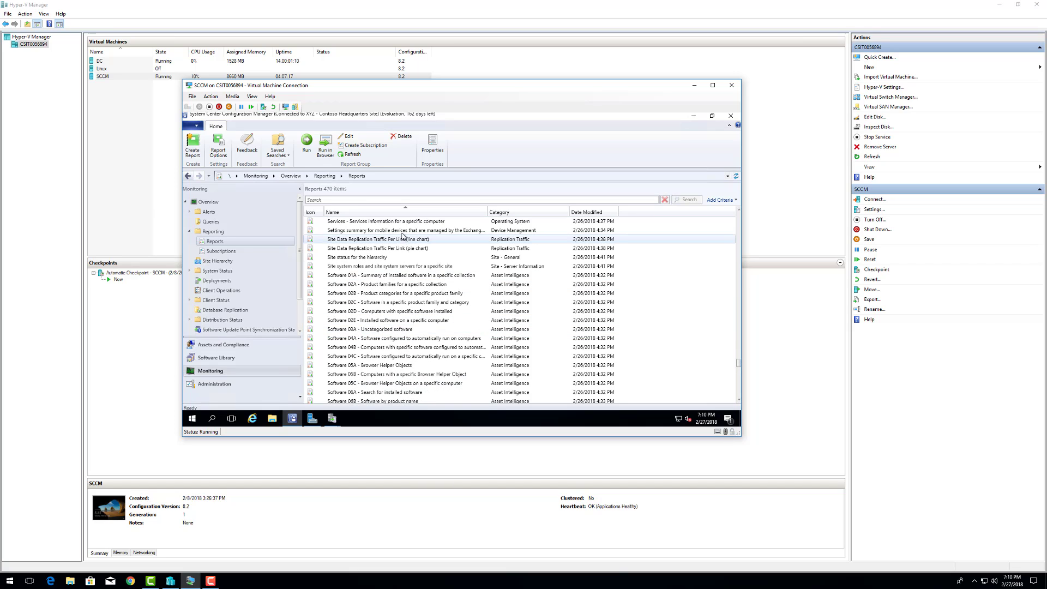
scroll(402, 273, up, 2)
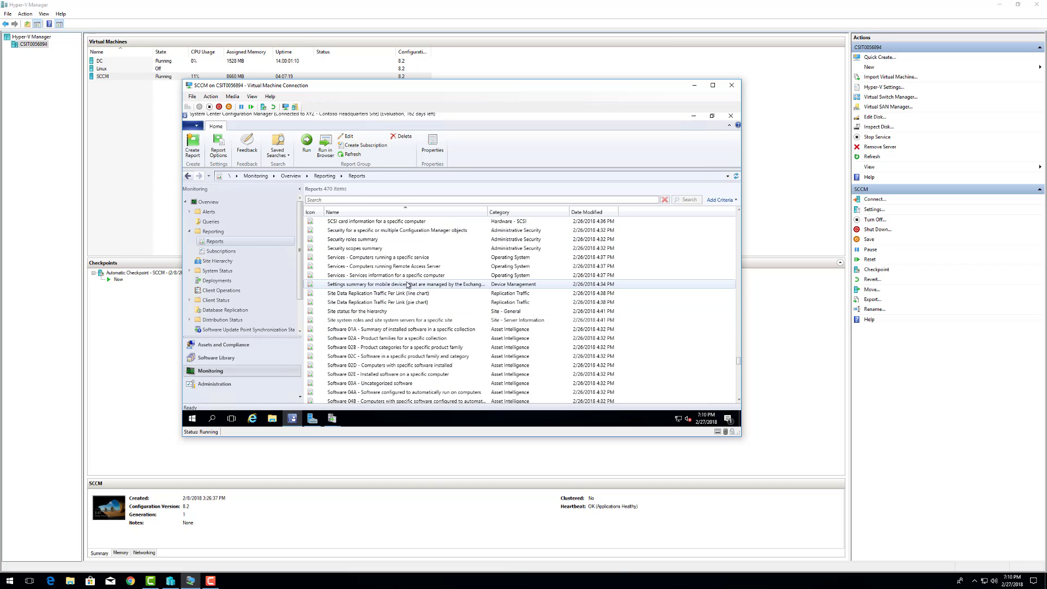
- Run the Security roles summary report, examine its role descriptions, and close the report
click(366, 241)
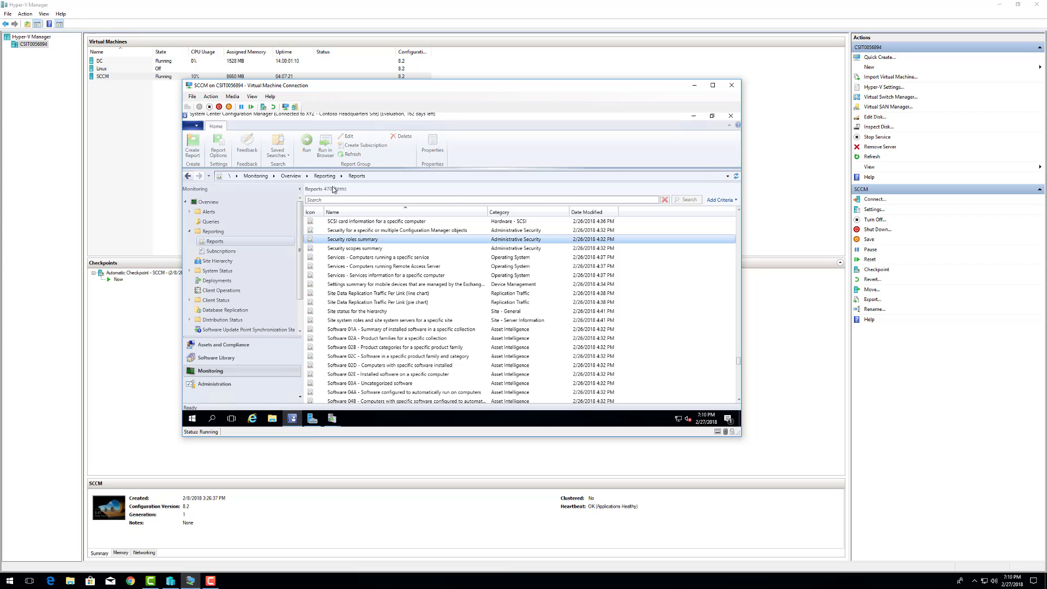
click(308, 144)
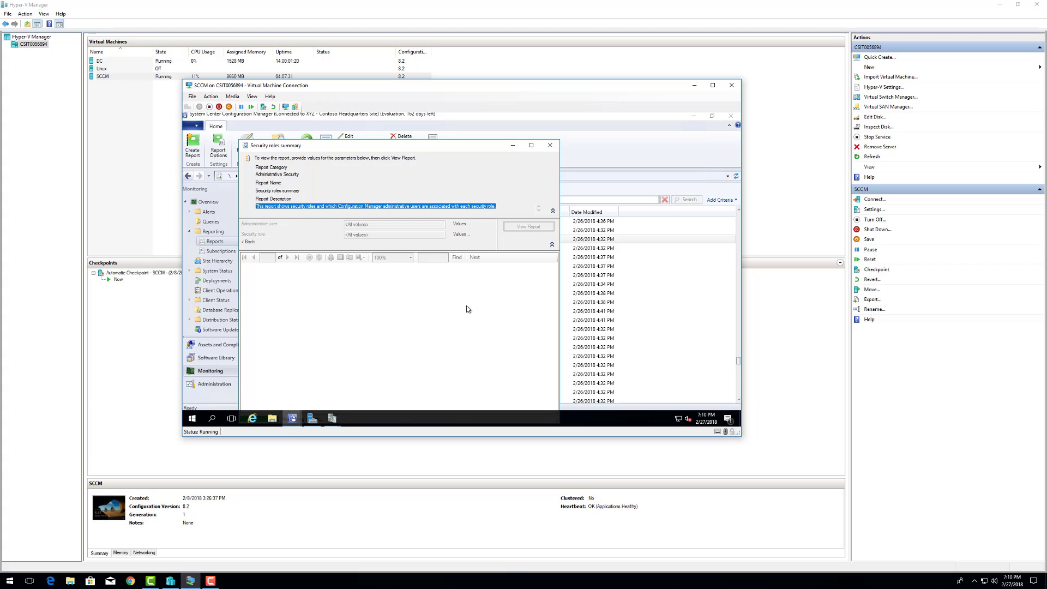
click(554, 145)
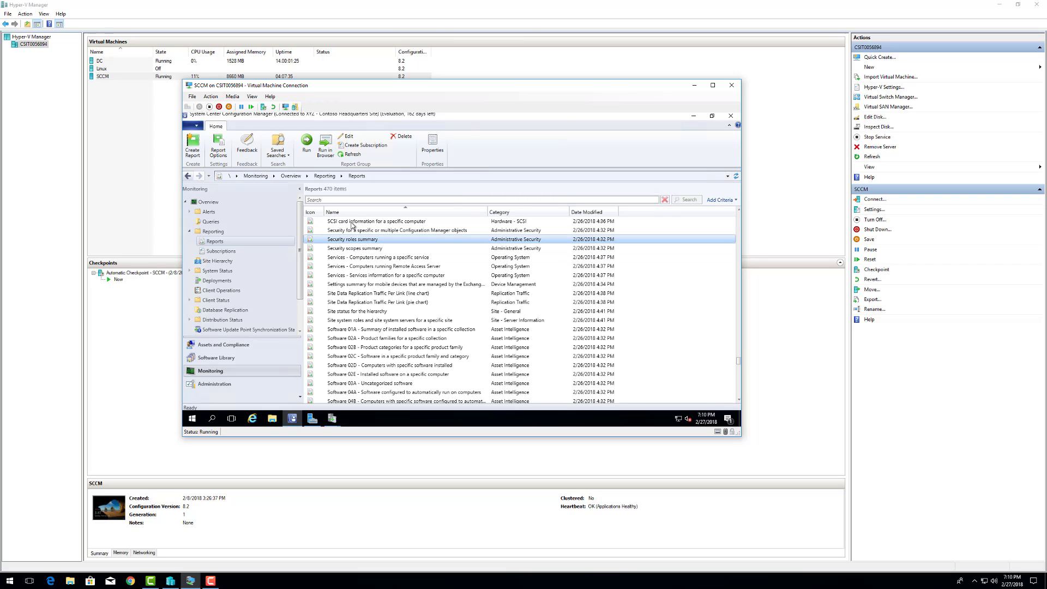
click(306, 144)
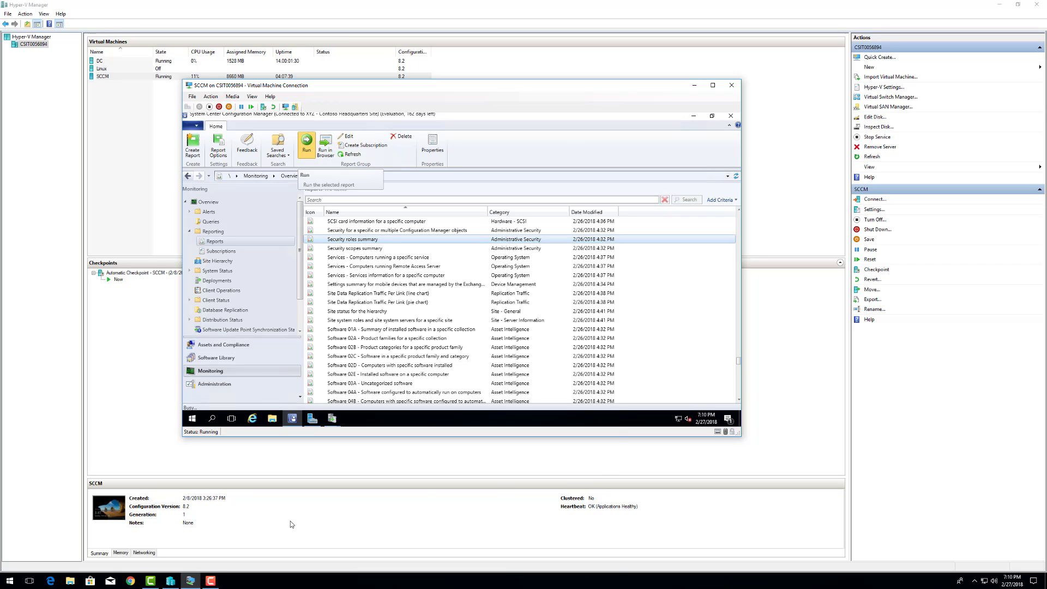
click(210, 581)
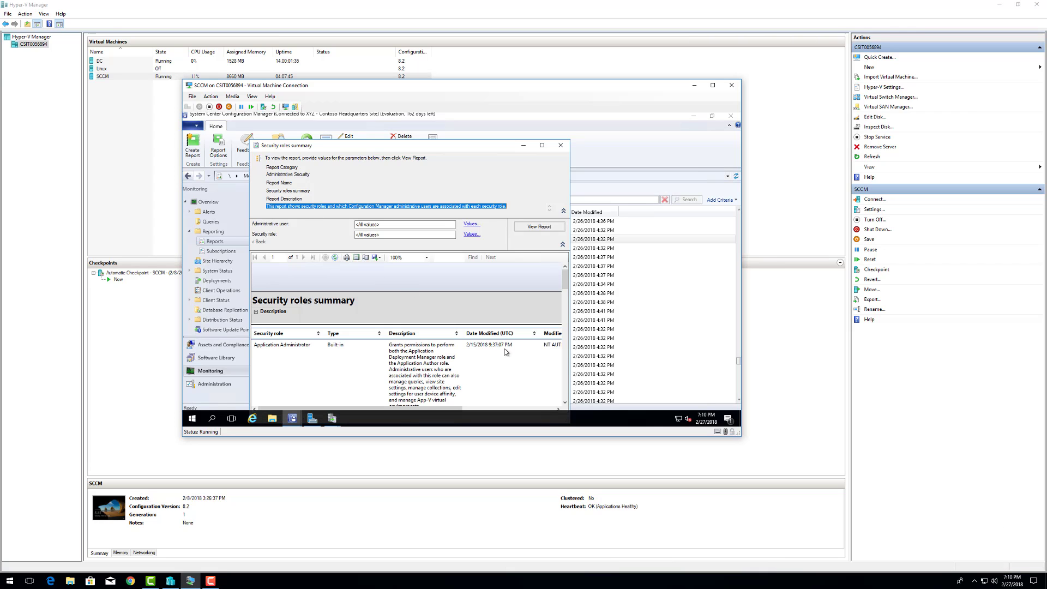
drag(565, 282, 564, 372)
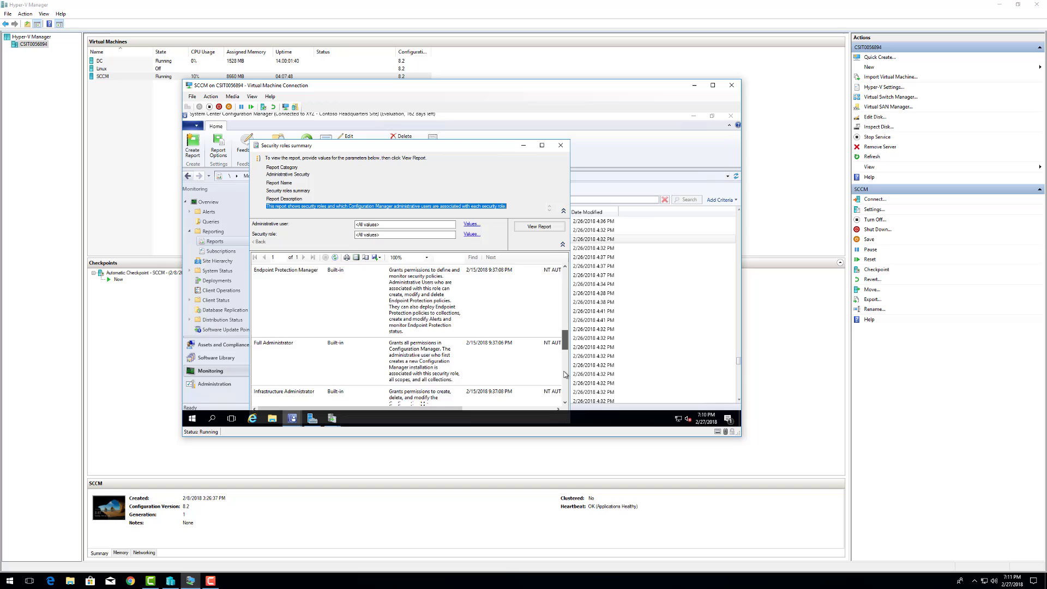
click(561, 147)
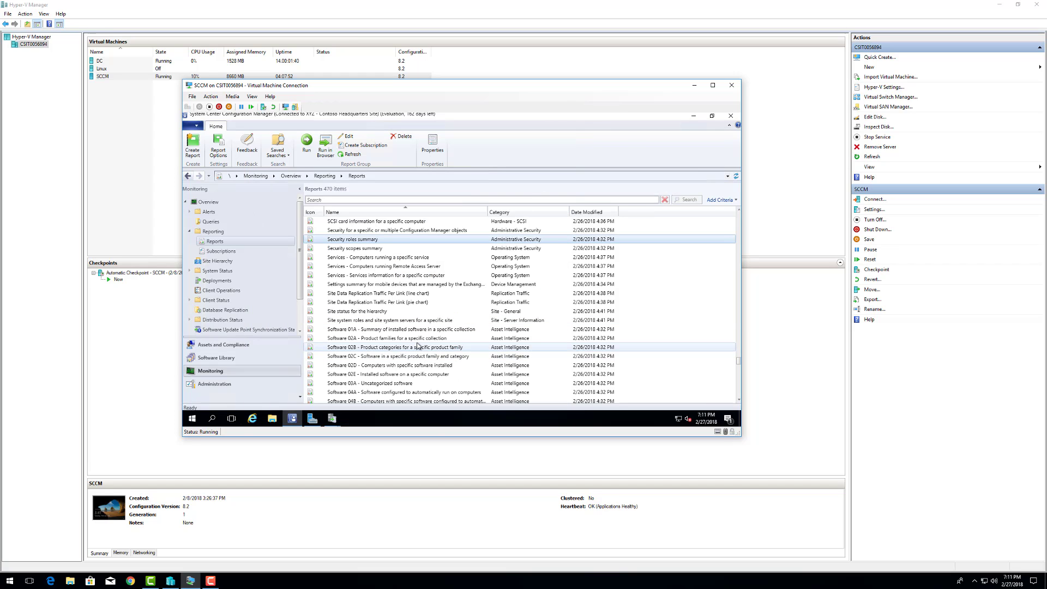
- Run the Software 02E - Installed software on a specific computer report for computer sccm, view it, and close it
click(414, 376)
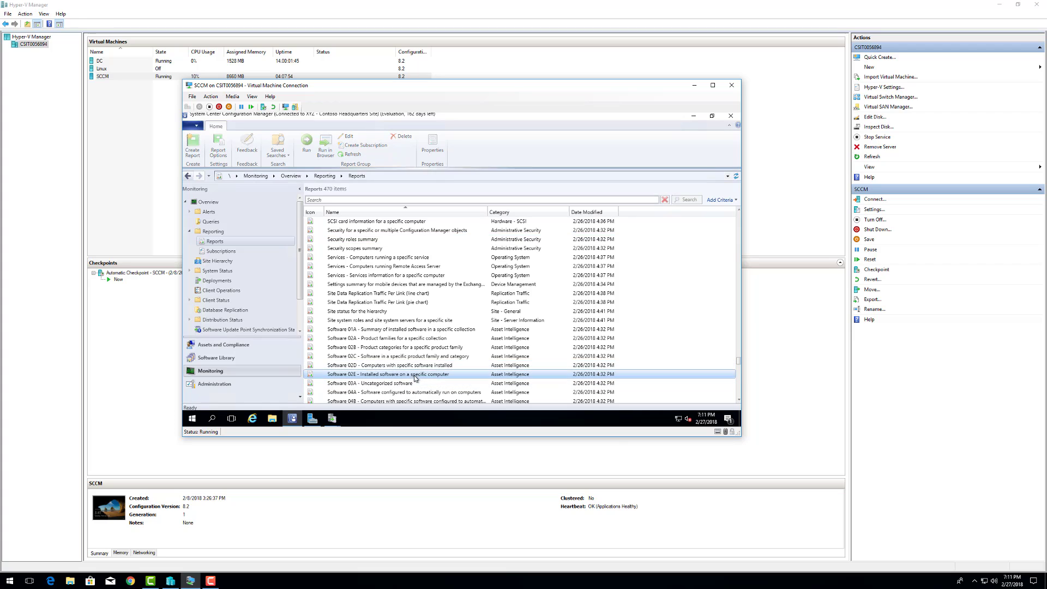
click(310, 143)
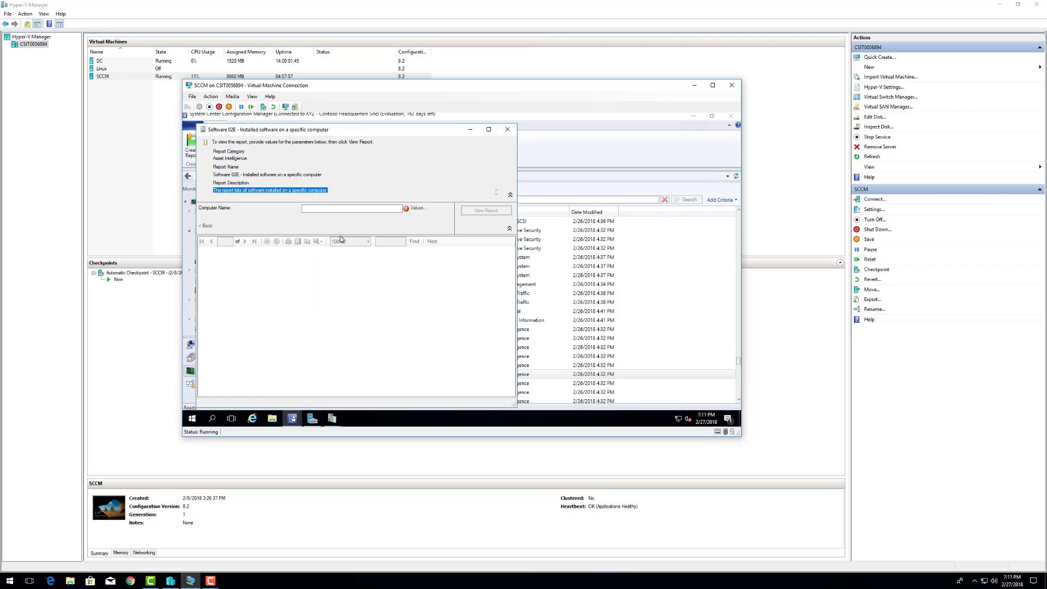
click(345, 208)
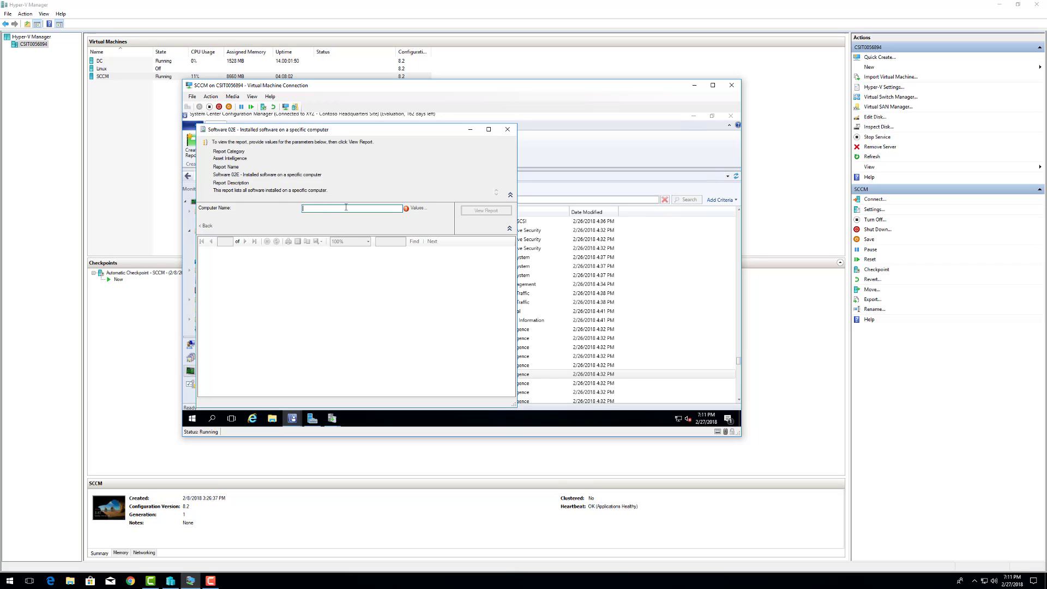
text(sccm)
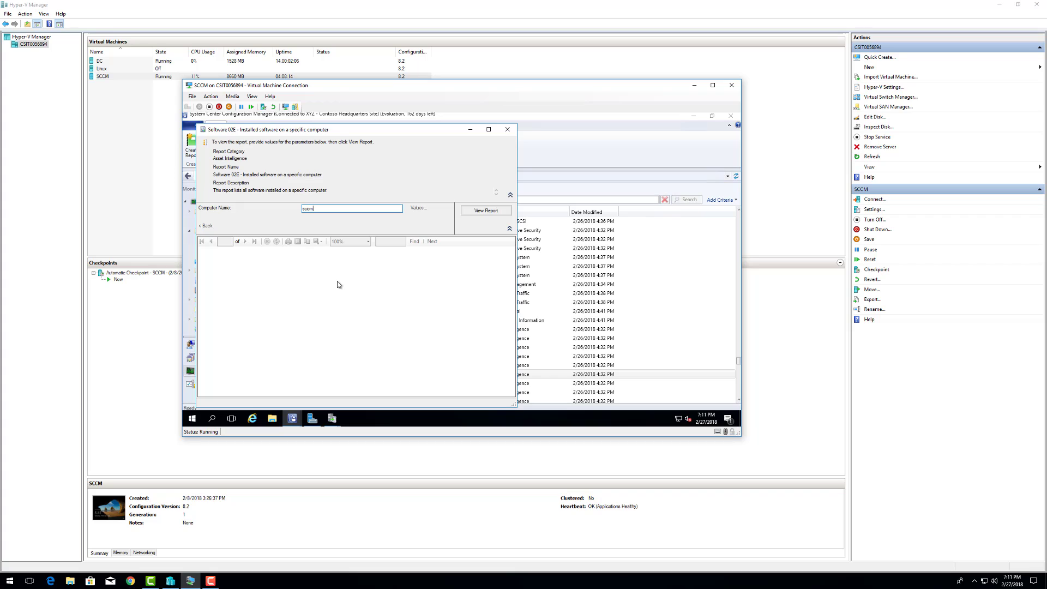
click(469, 213)
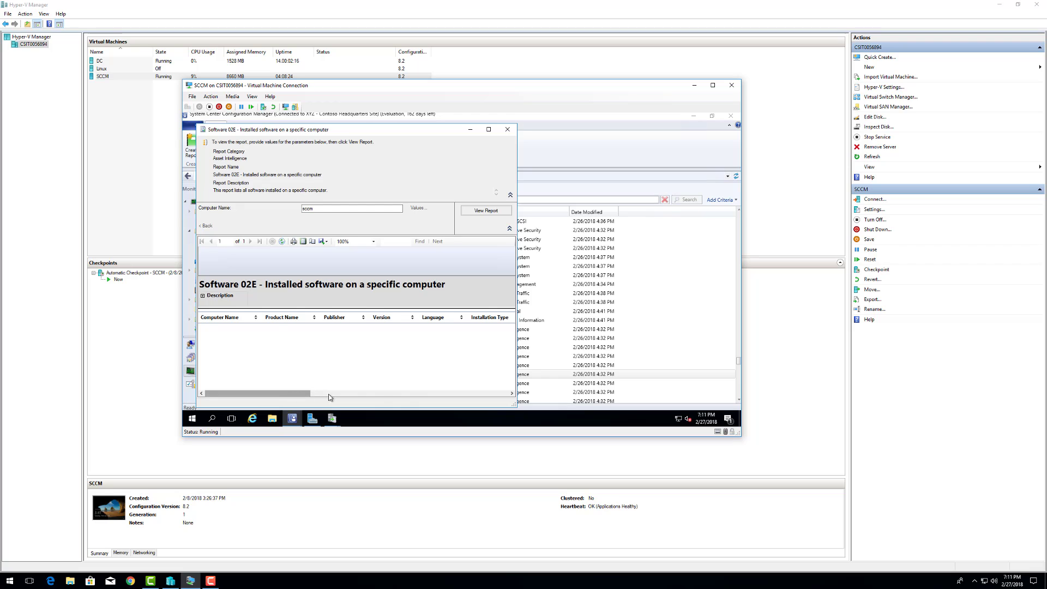
mouse_move(297, 394)
mouse_down()
mouse_move(465, 391)
mouse_move(303, 392)
mouse_up()
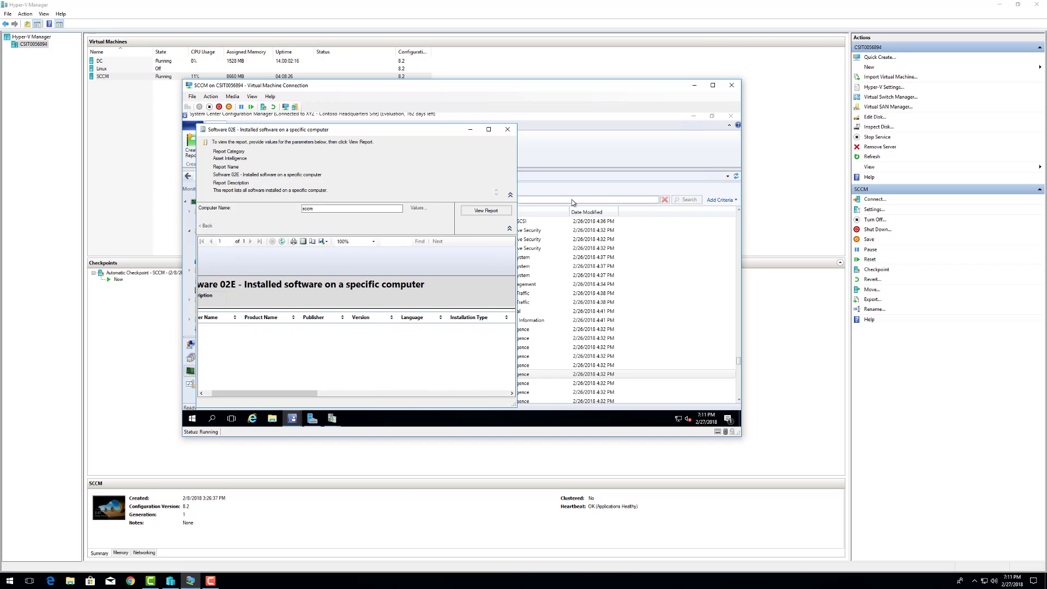
click(507, 129)
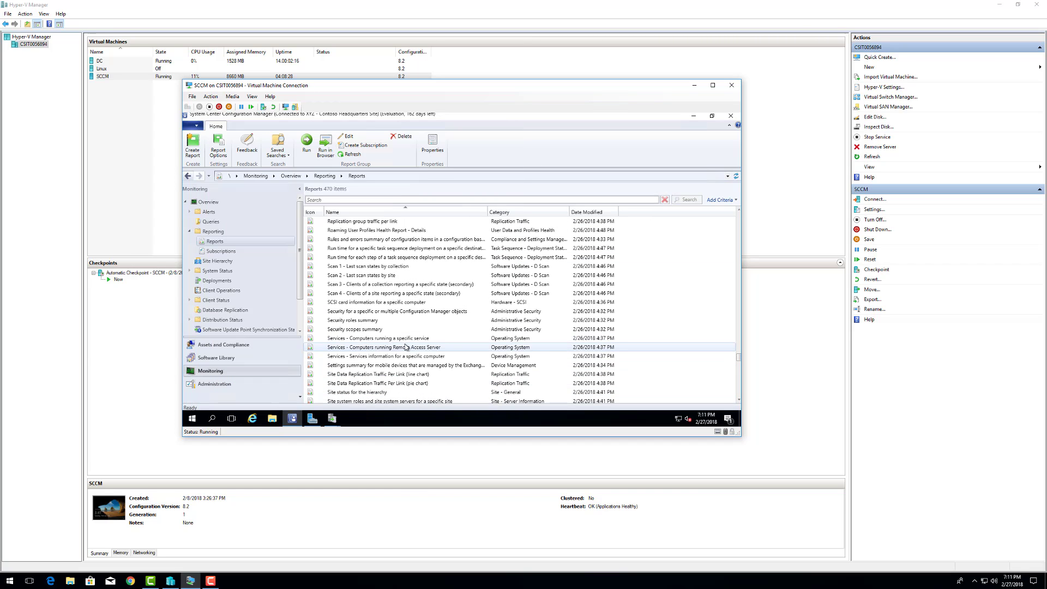
- Look back up through the report list, from the security and services reports to the power management, update management and compliance reports
scroll(400, 333, up, 6)
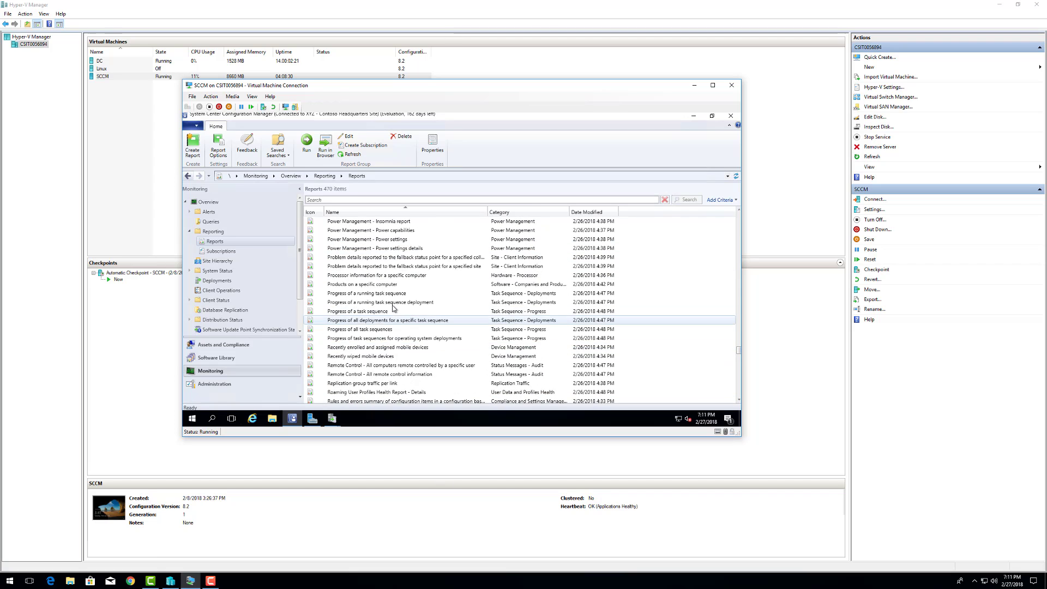
scroll(391, 322, up, 2)
scroll(390, 324, up, 9)
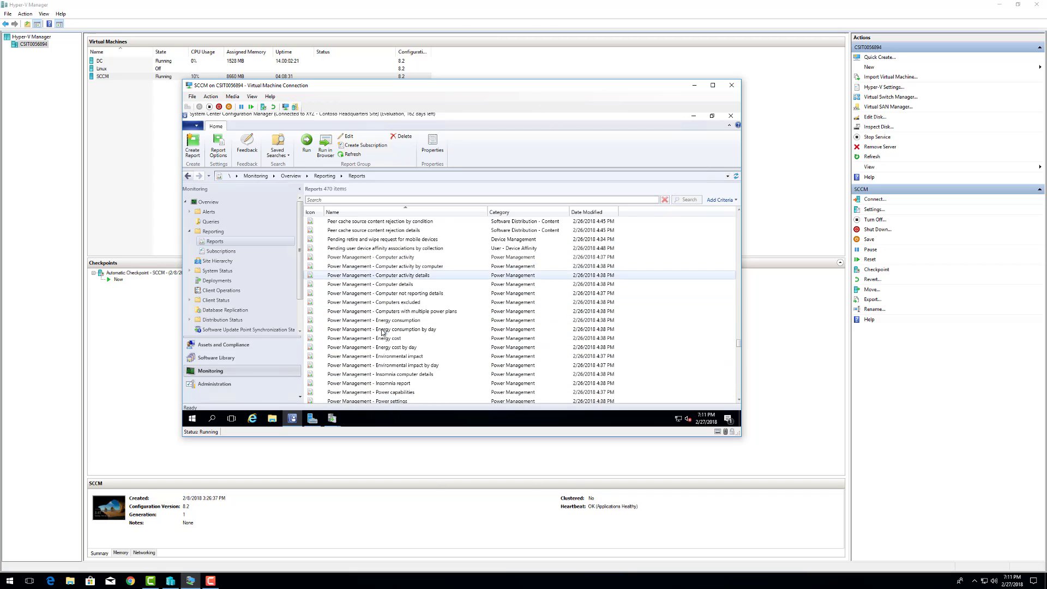
scroll(390, 293, up, 7)
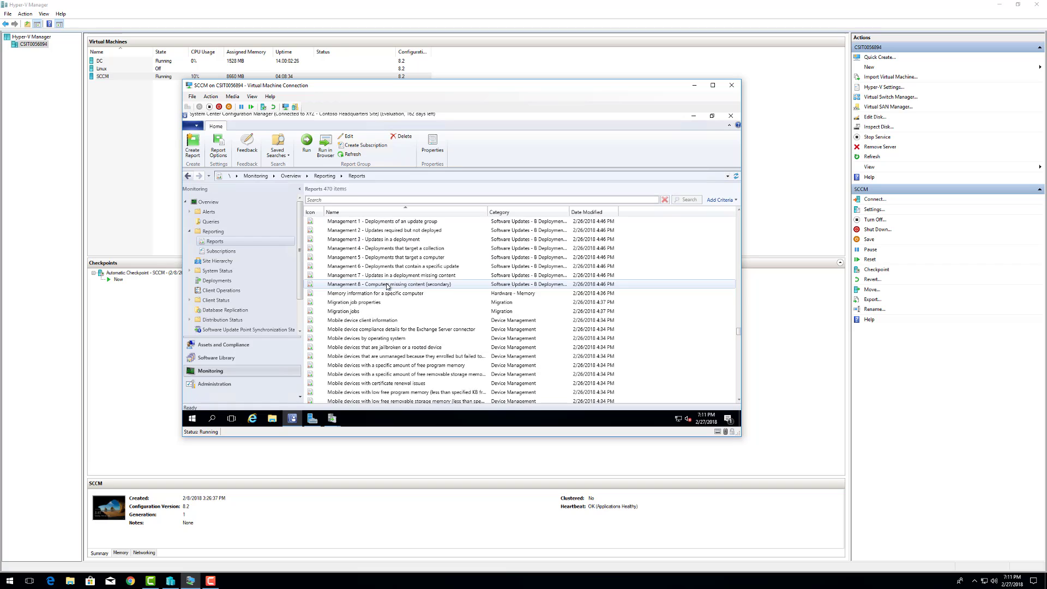
scroll(404, 328, up, 6)
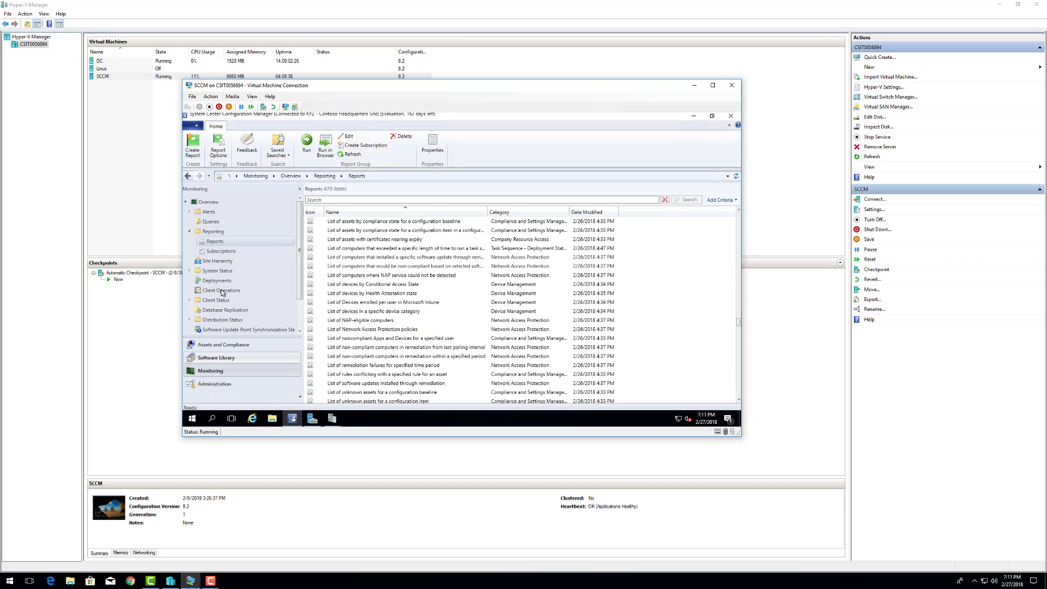
- Open the Software Updates section of the Default Client Settings properties in the Administration workspace
click(217, 385)
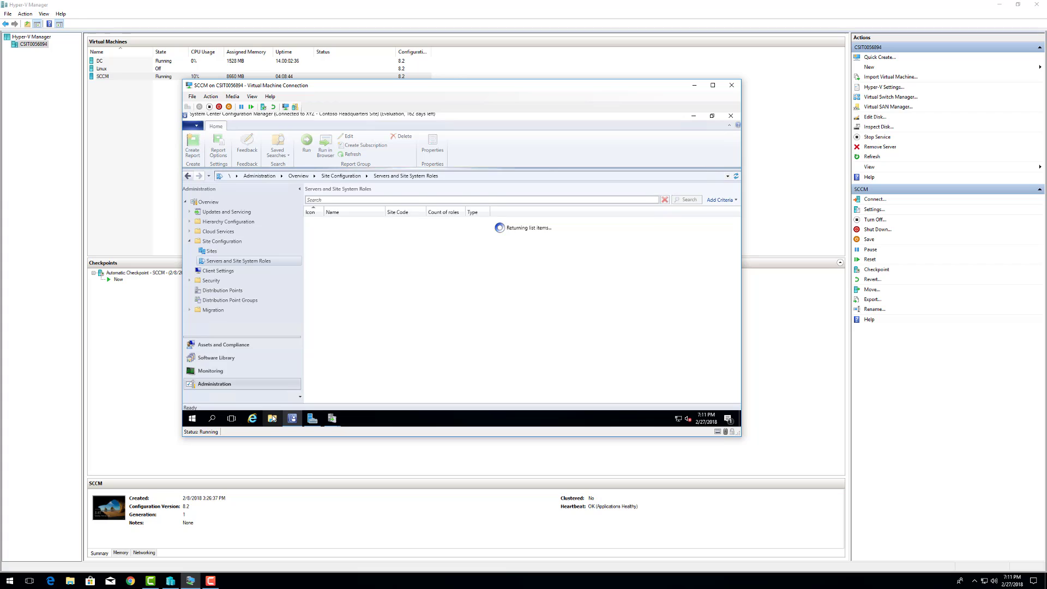
click(216, 271)
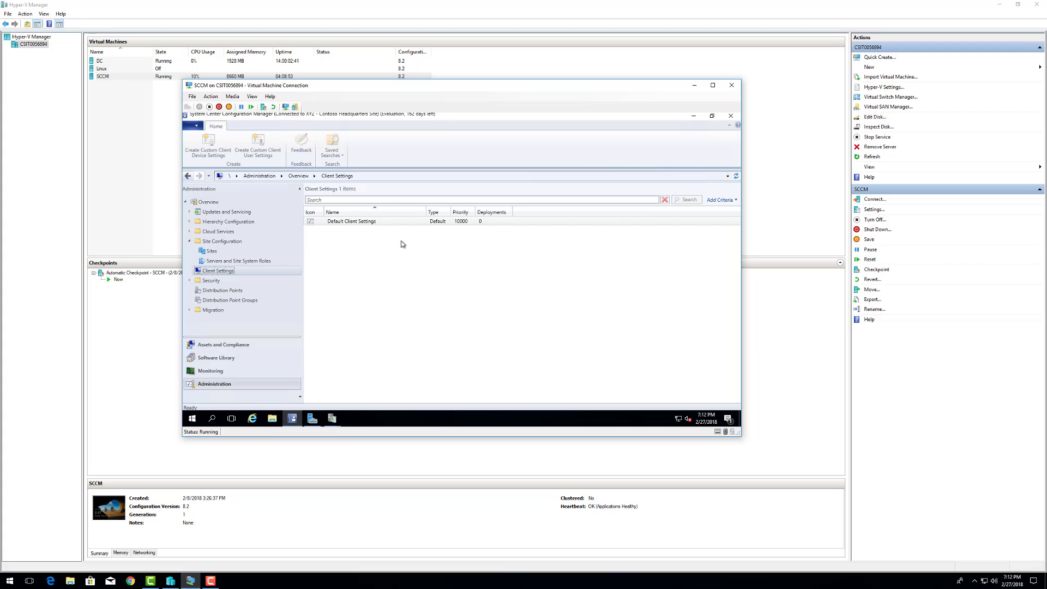
right_click(387, 222)
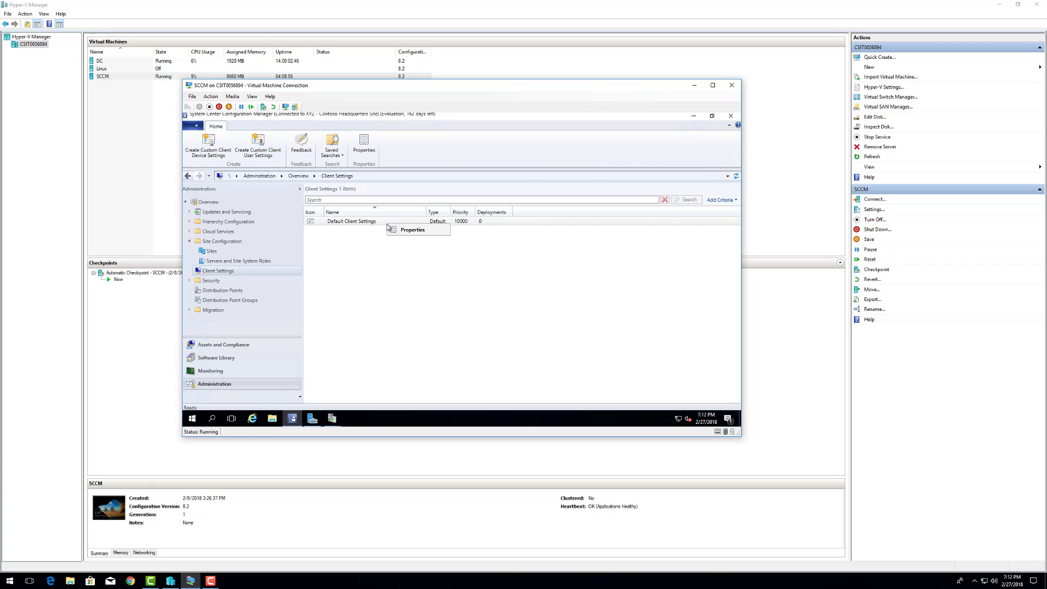
click(405, 234)
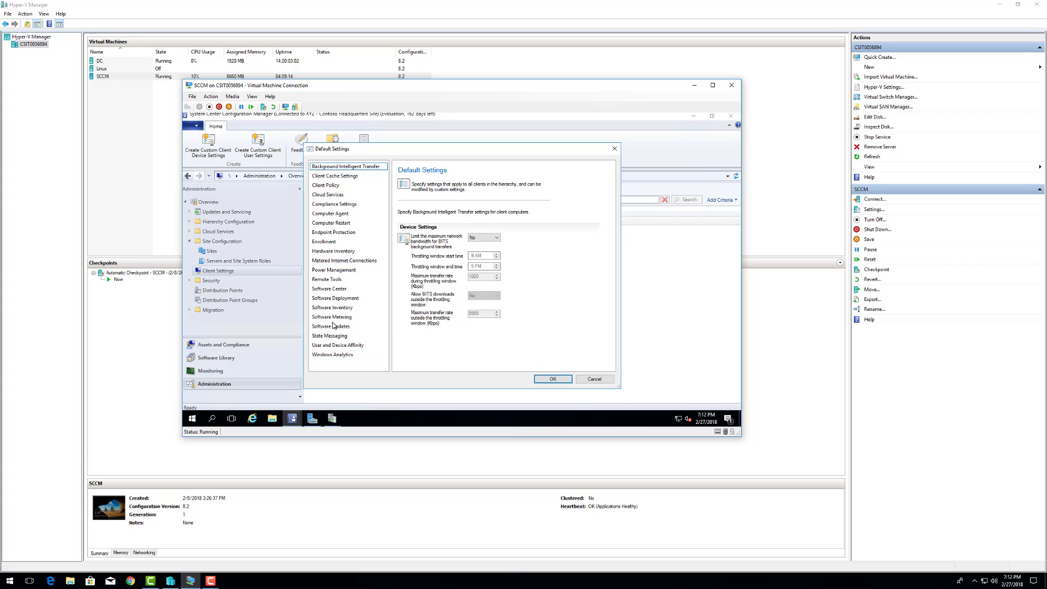
click(322, 327)
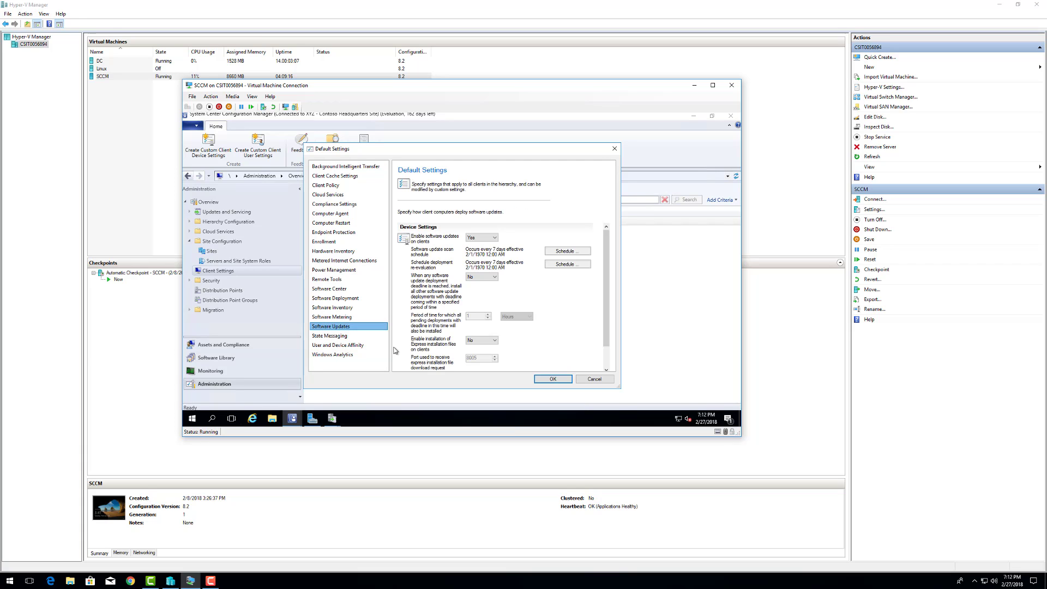
- Set both the software update scan schedule and the deployment re-evaluation schedule to run every 1 day
mouse_move(607, 271)
mouse_down()
mouse_move(612, 293)
mouse_move(610, 277)
mouse_up()
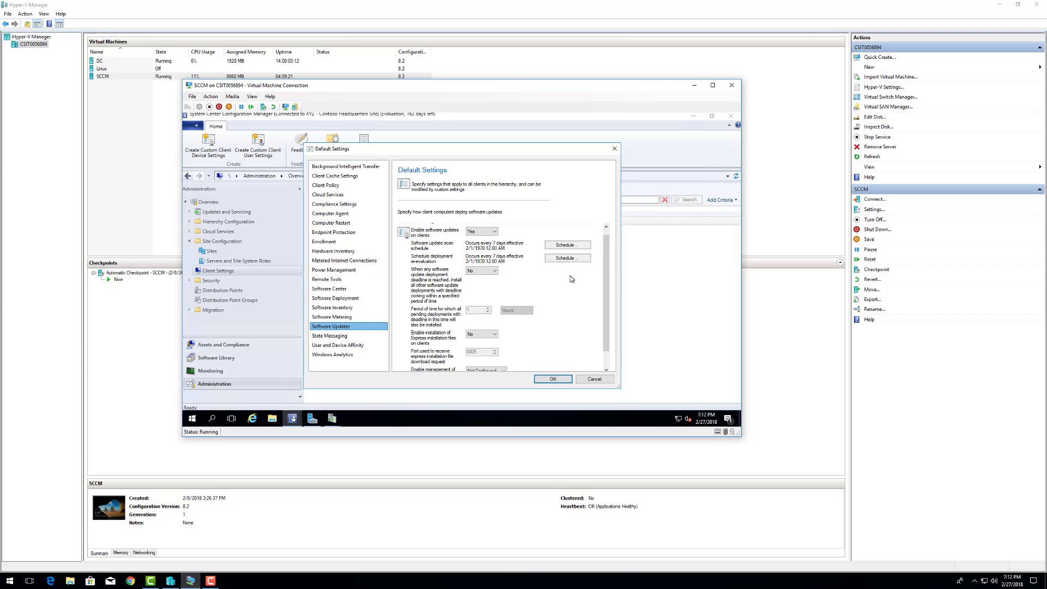
click(562, 246)
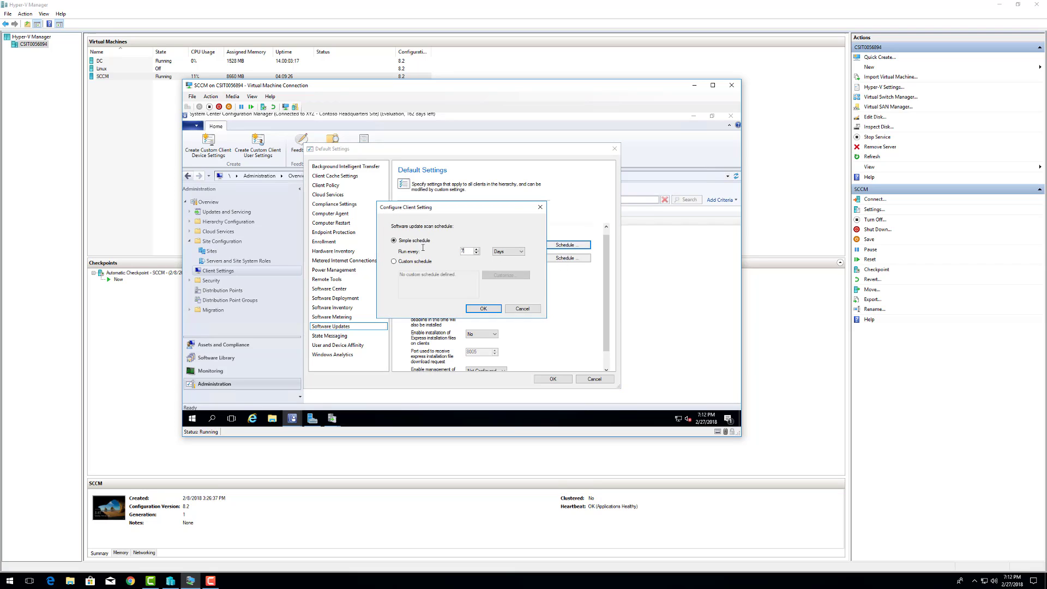
text(1)
click(483, 308)
click(568, 262)
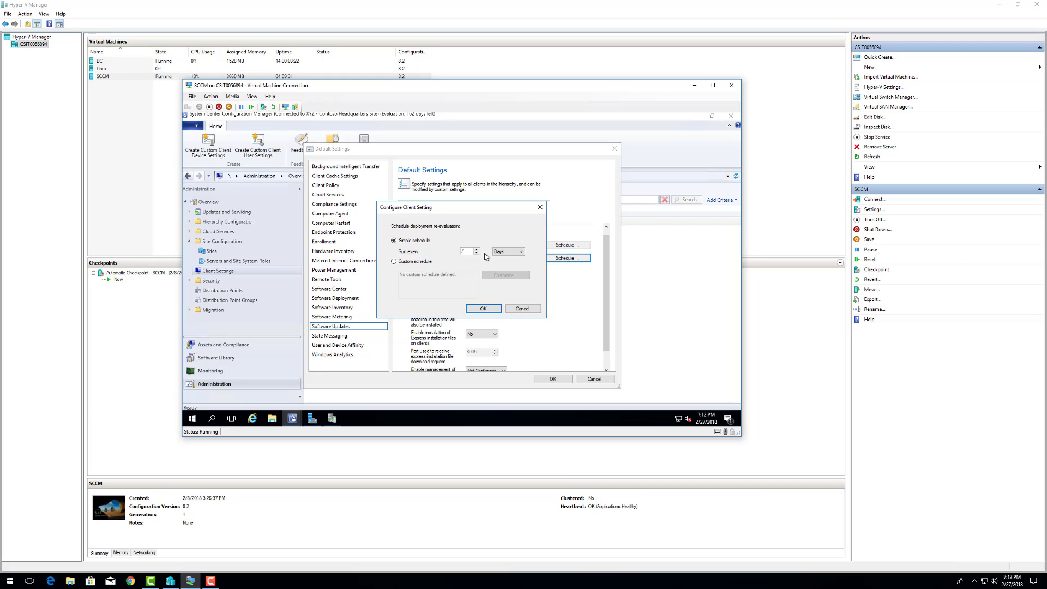
click(484, 309)
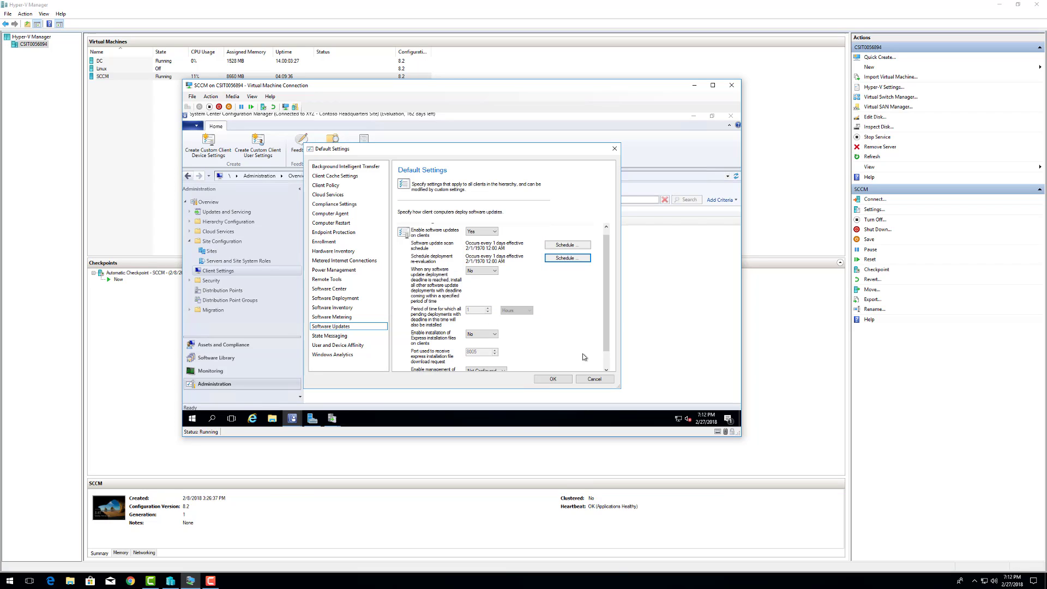
- Choose Yes for installing all other deployments with upcoming deadlines when any software update deadline is reached, and save the default client settings
scroll(577, 337, down, 1)
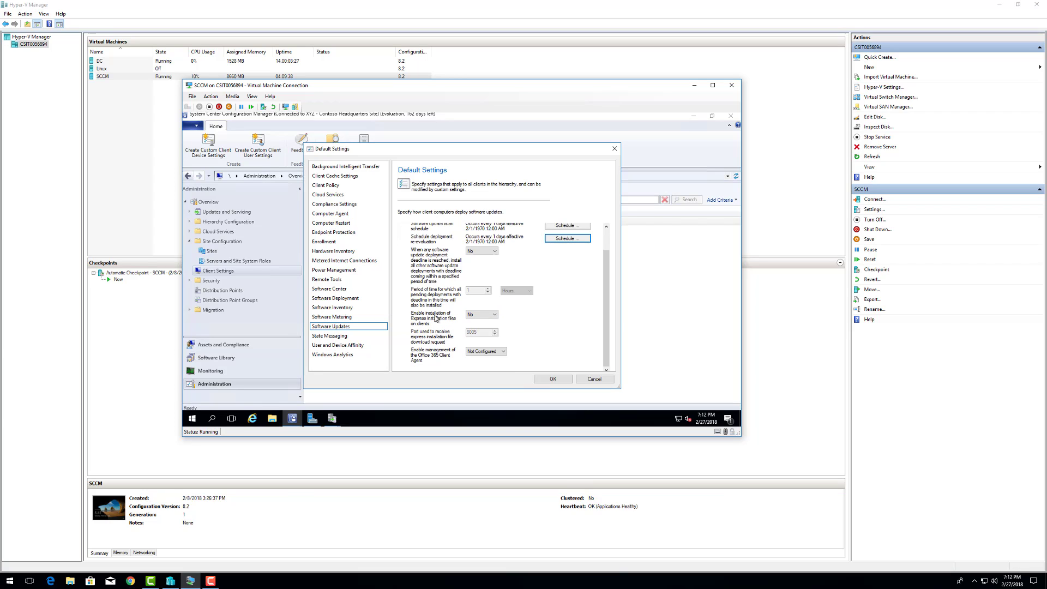
click(487, 252)
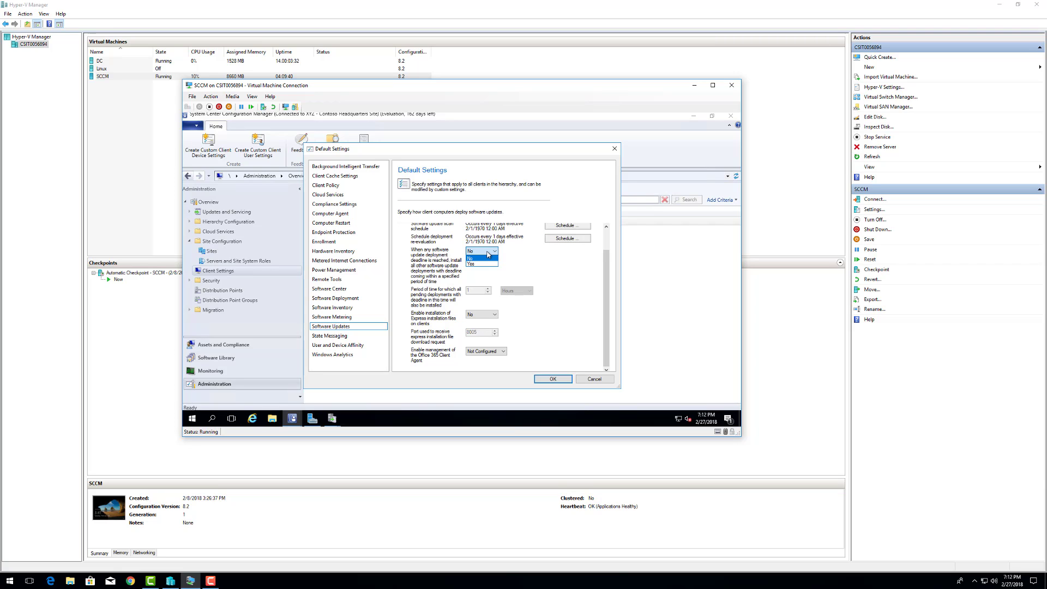
click(484, 264)
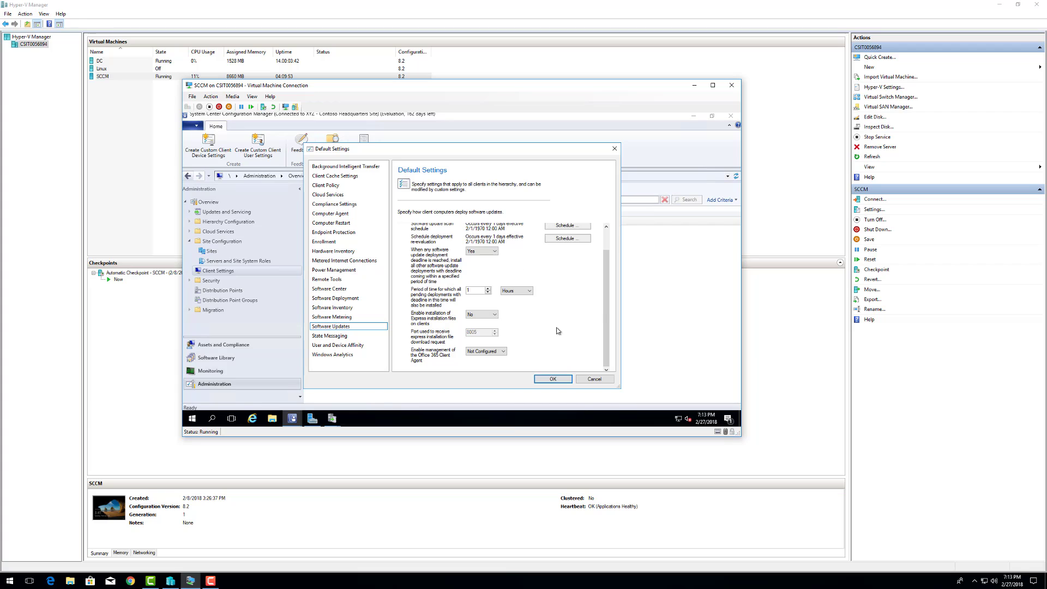
drag(604, 313, 604, 291)
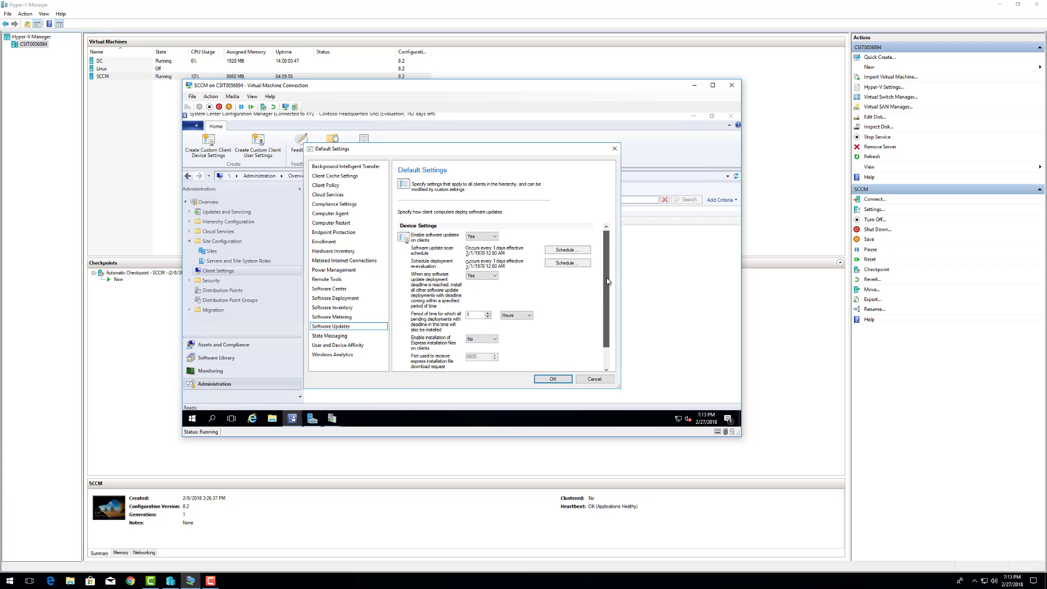
click(552, 380)
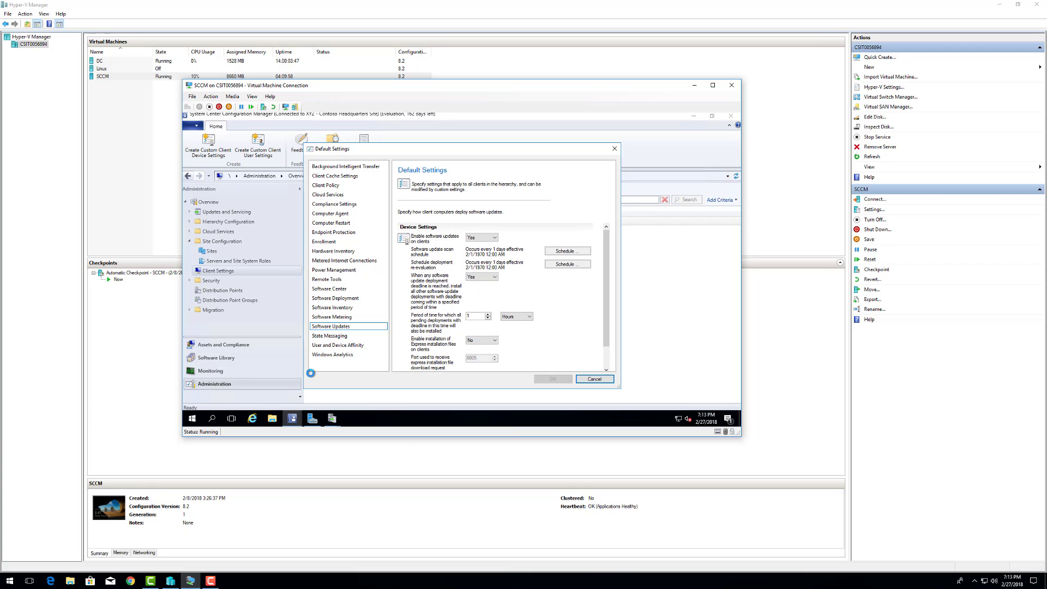
- View all software updates and the software update groups in the Software Library workspace
click(237, 357)
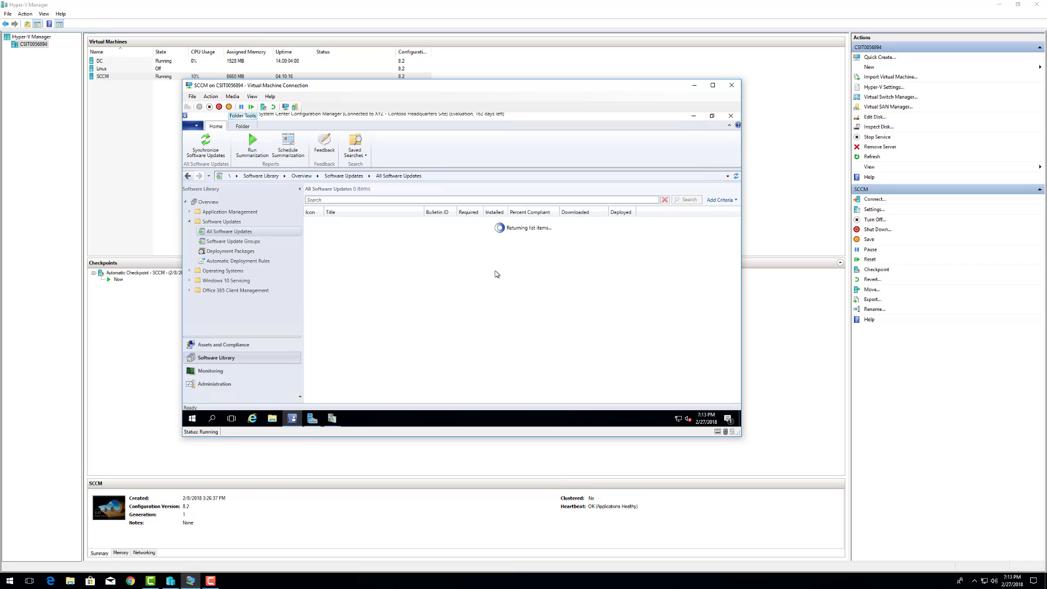
click(211, 580)
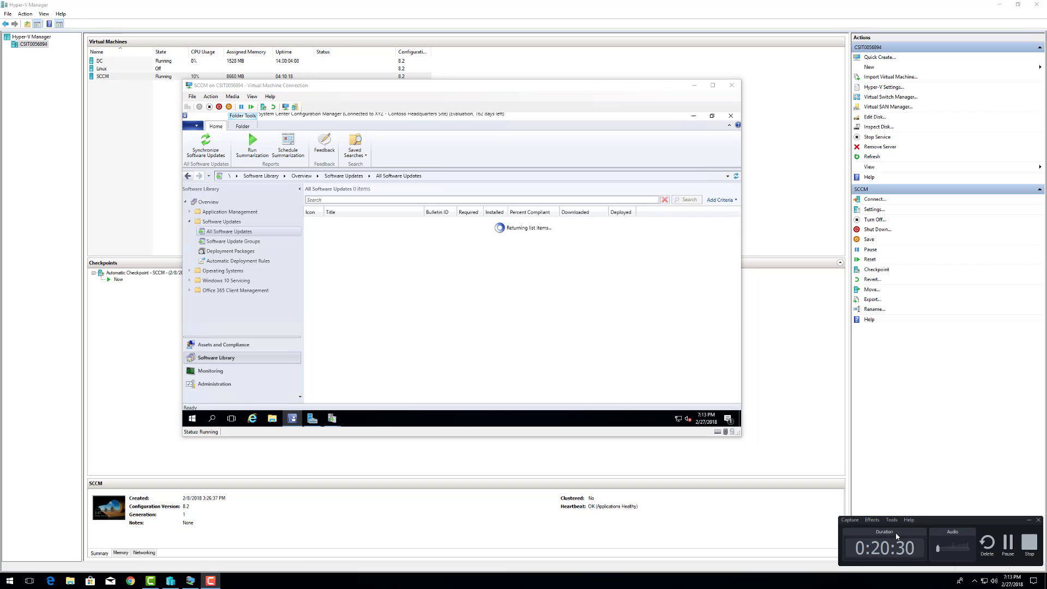
click(1007, 543)
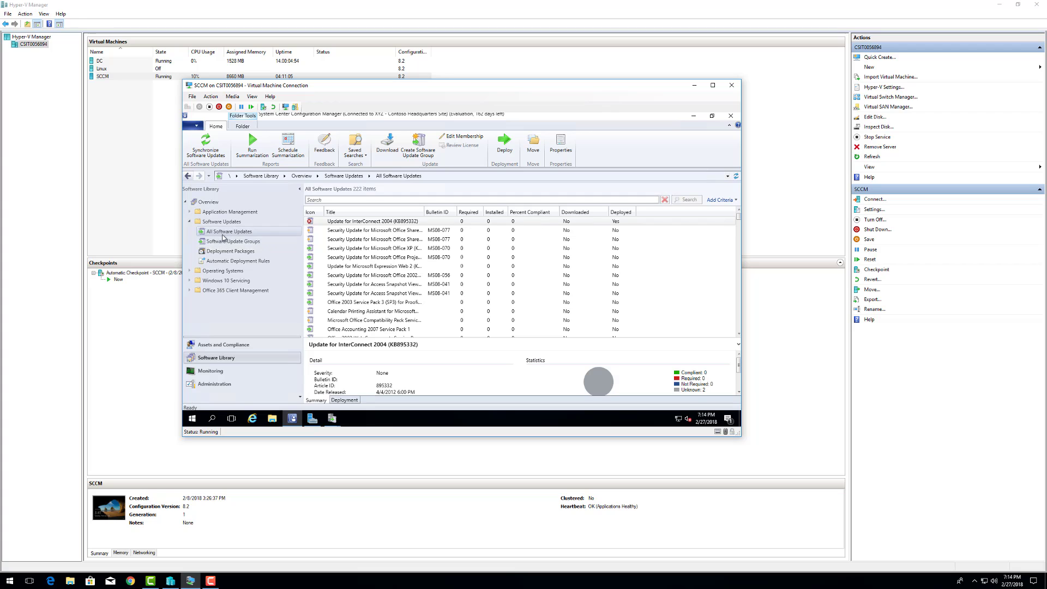
click(240, 242)
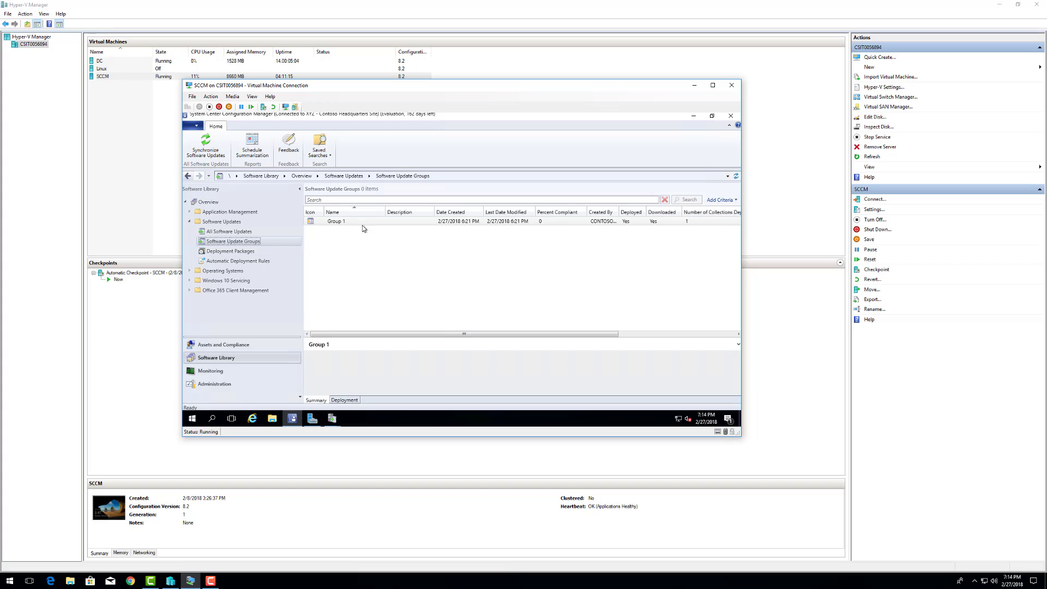
- View the Software Update Point component properties of the Contoso Headquarters site and close them without changes
click(216, 385)
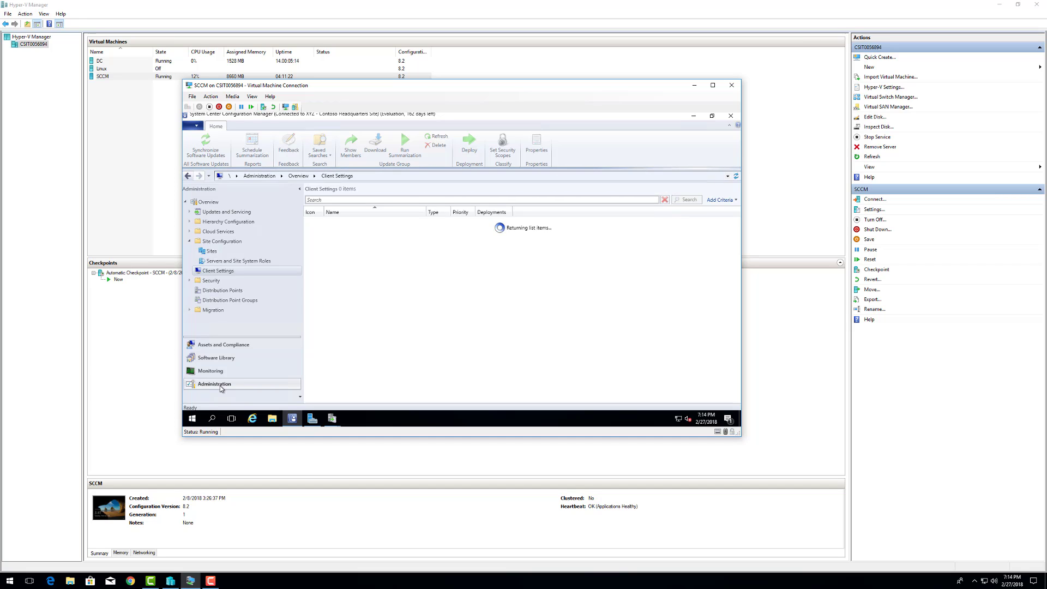
click(210, 251)
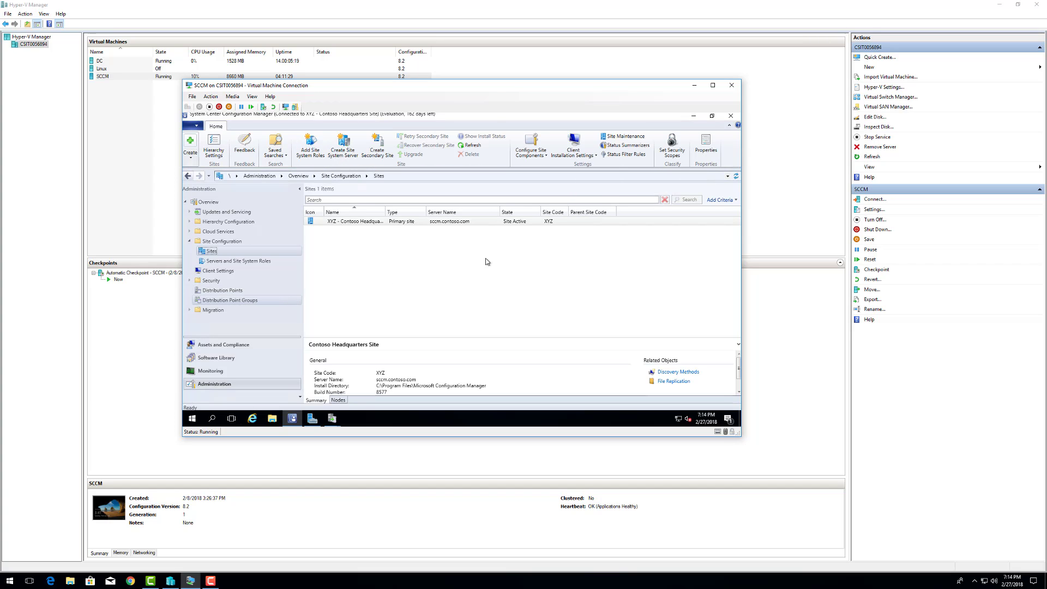
click(531, 149)
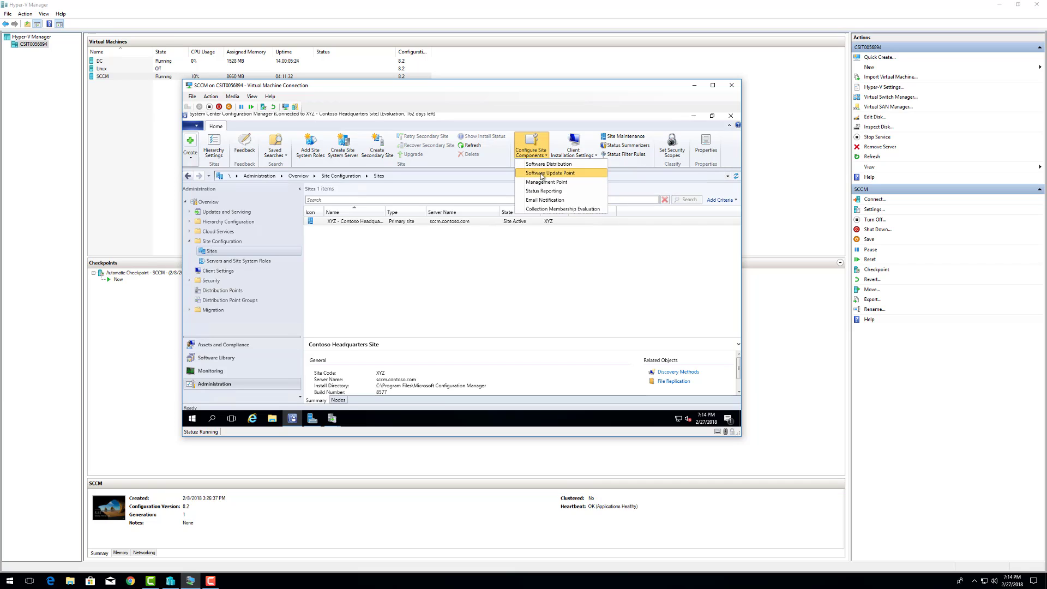
click(543, 173)
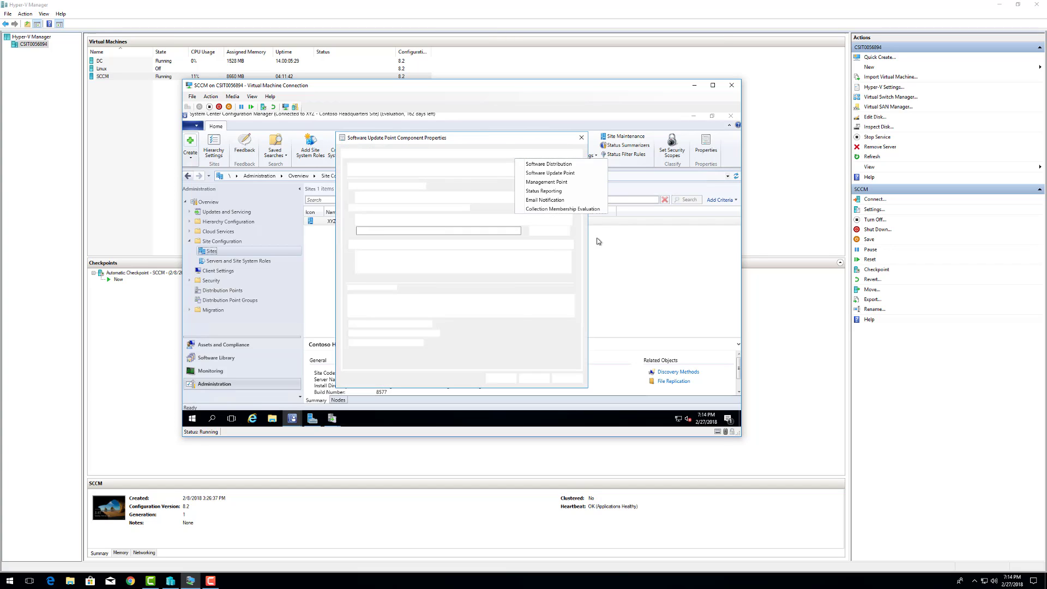
click(537, 378)
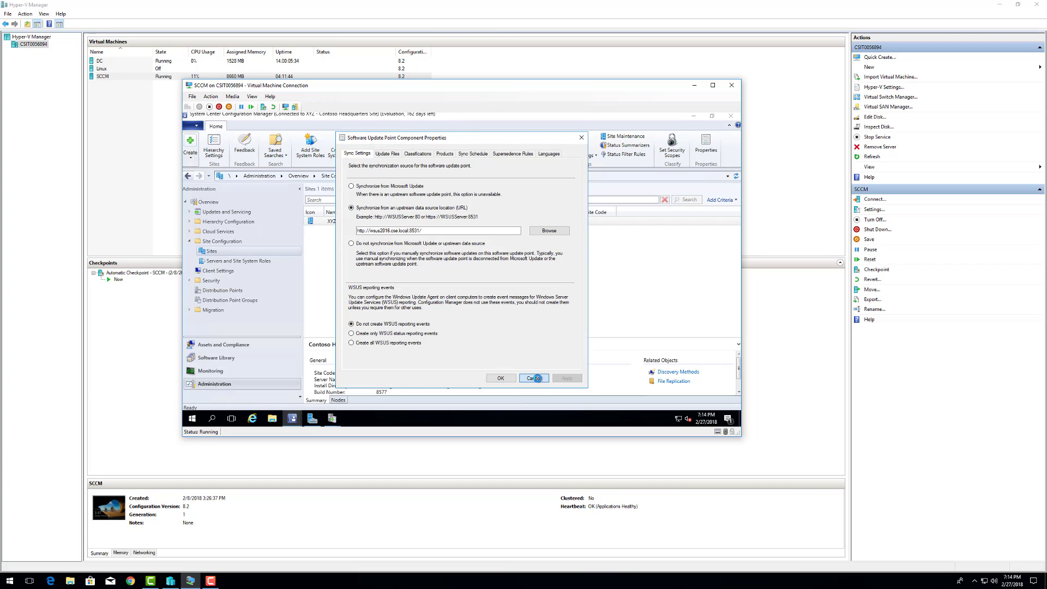
- Revisit the report list in the Monitoring workspace and the client settings in the Administration workspace
click(262, 372)
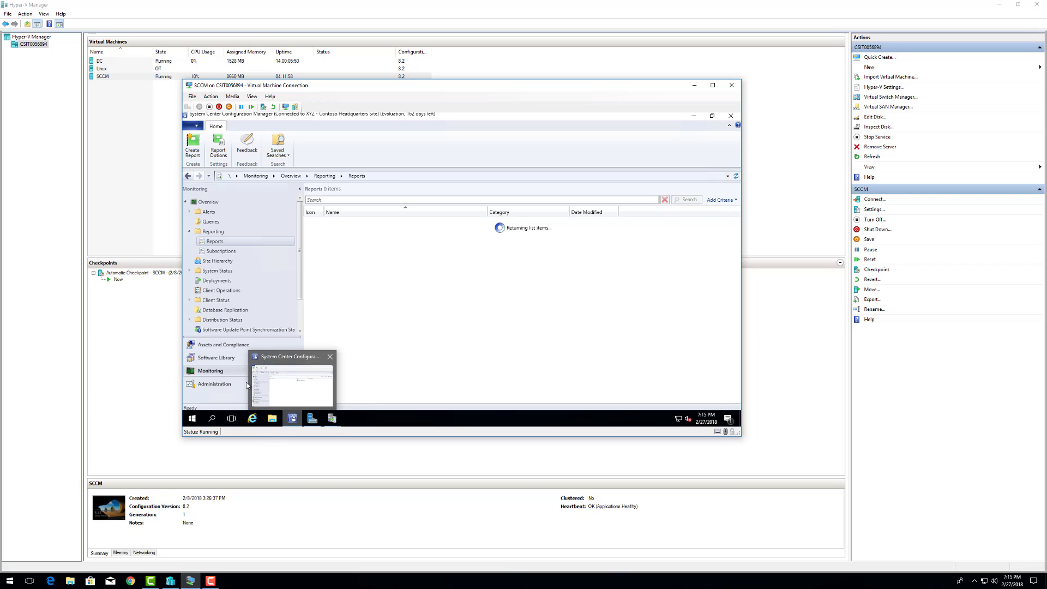
click(216, 384)
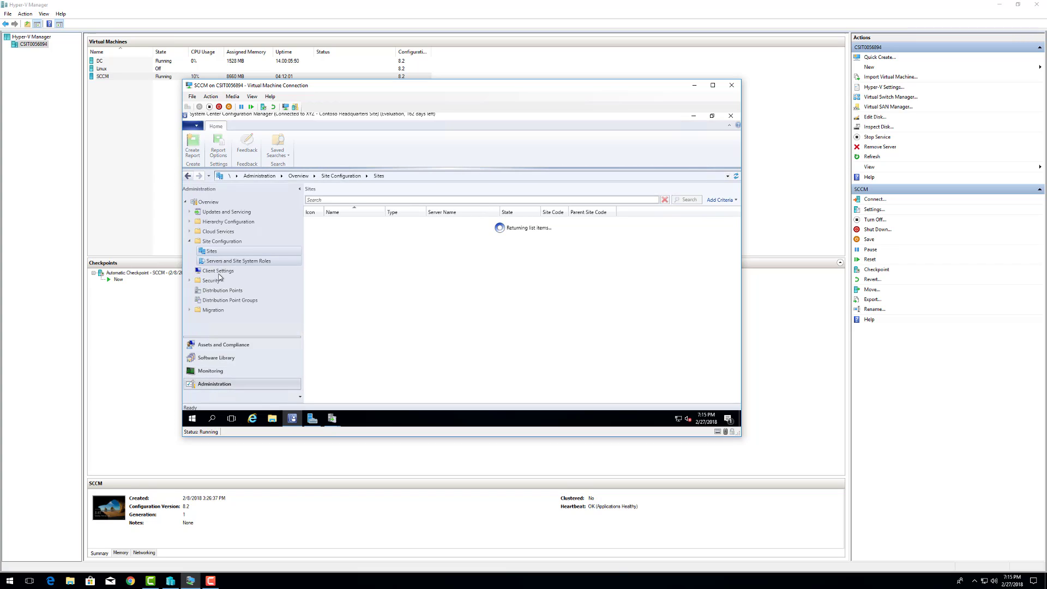
click(217, 270)
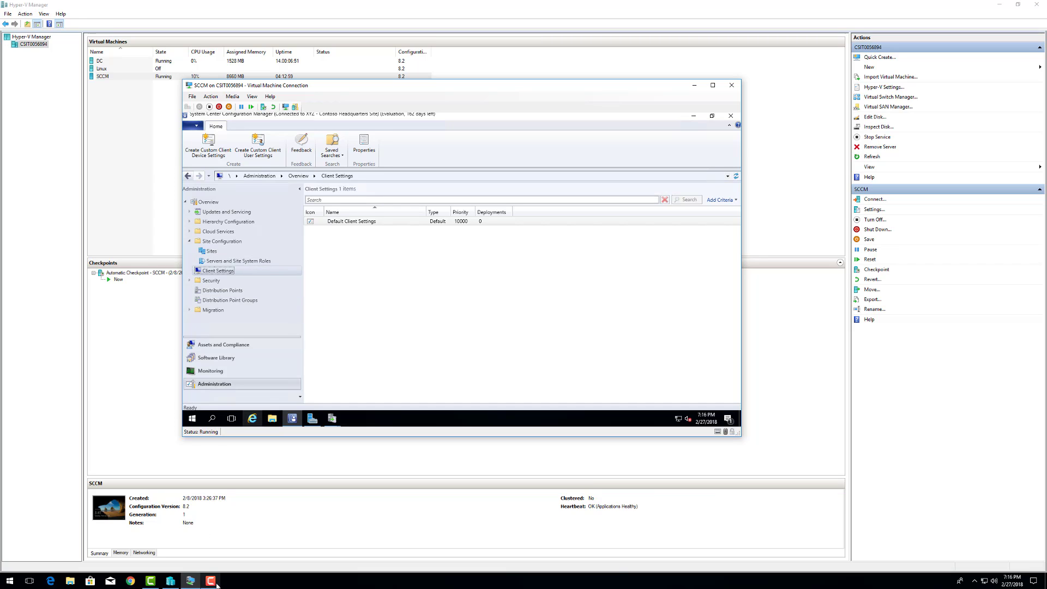
mouse_move(213, 585)
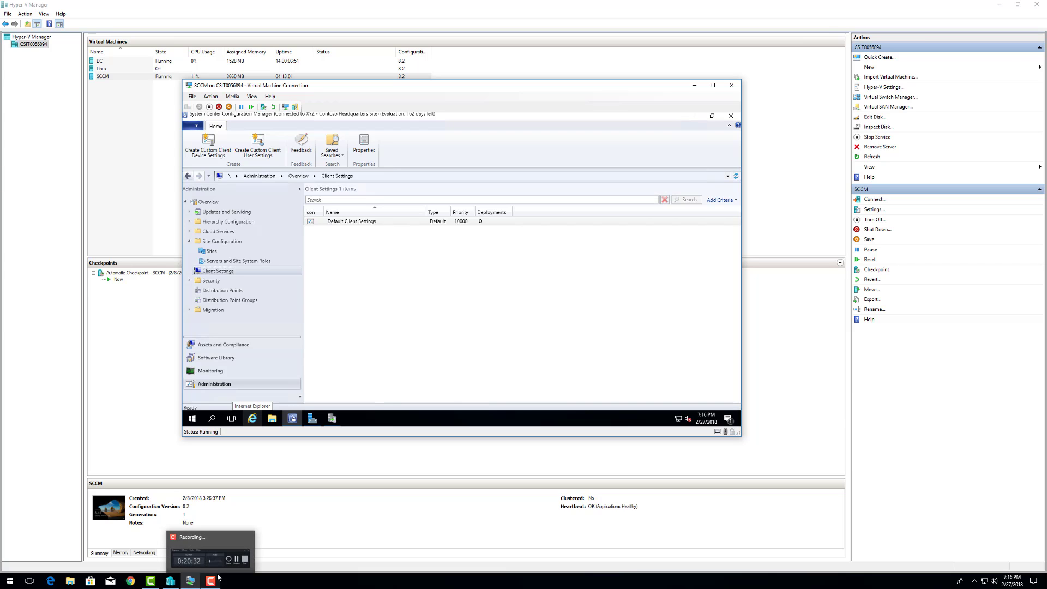